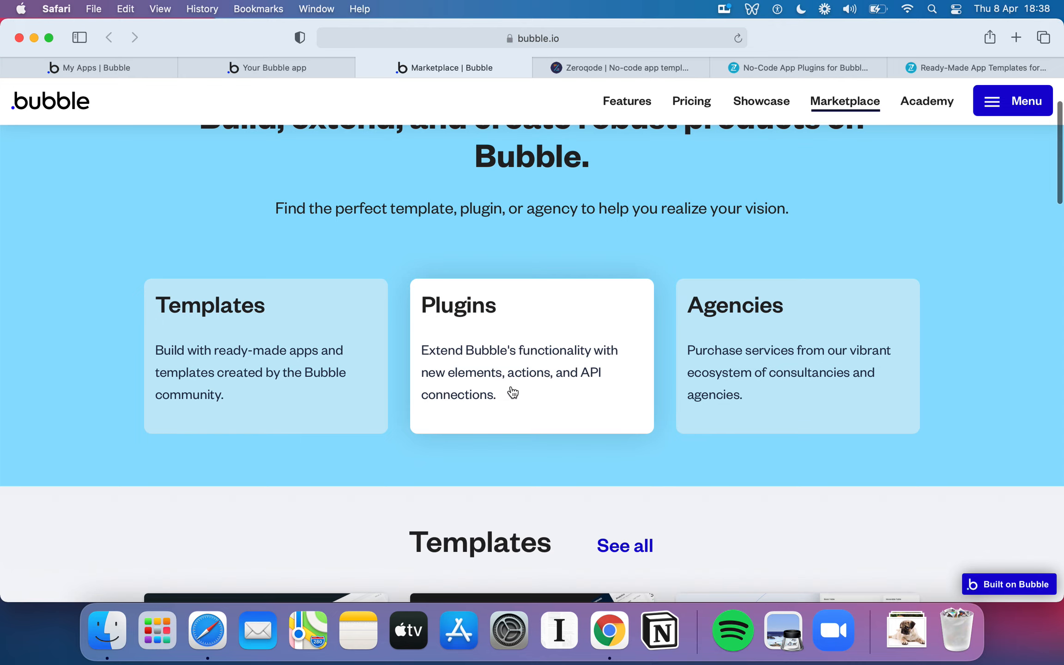
- Browse the Bubble marketplace page and open its full plugin list to look through the available plugins
scroll(512, 391, "down", 10)
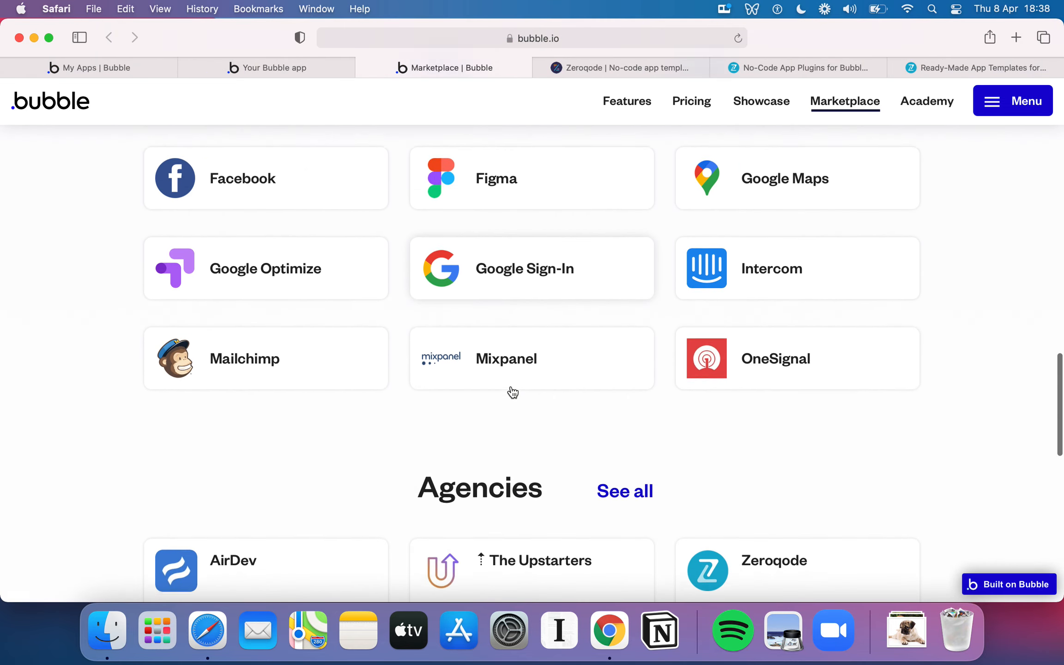
scroll(513, 390, "up", 6)
left_click(637, 204)
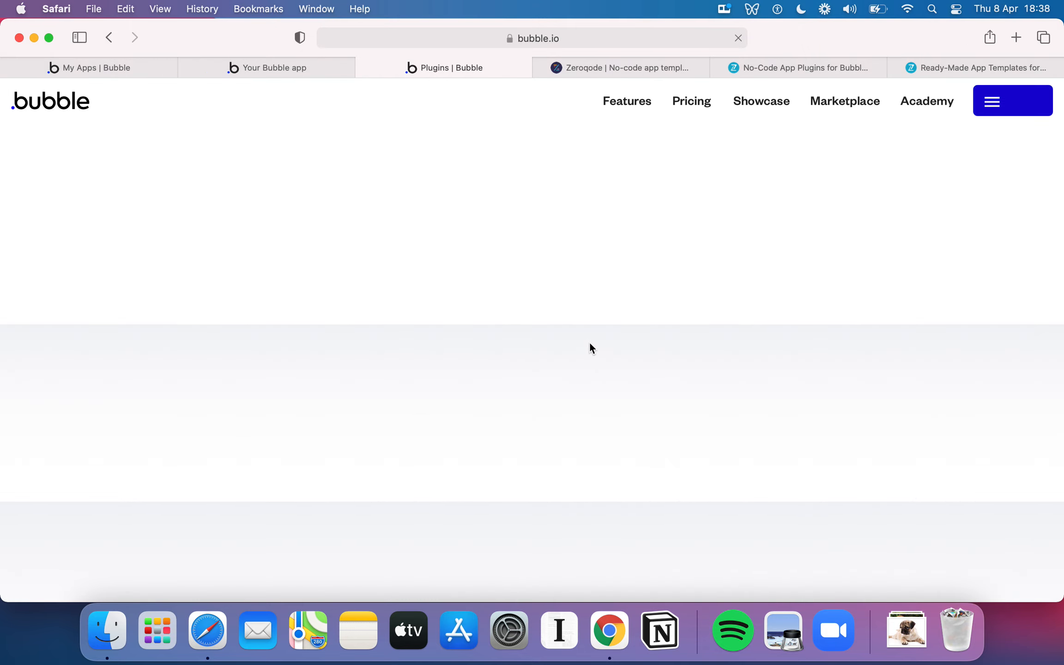
scroll(620, 378, "down", 10)
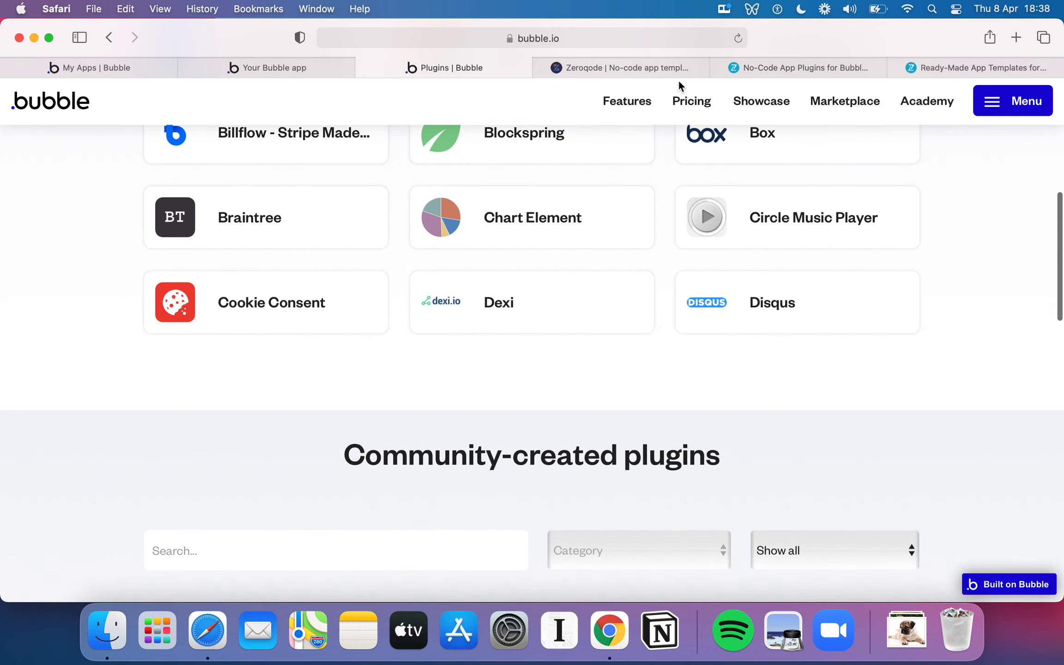
scroll(617, 159, "up", 2)
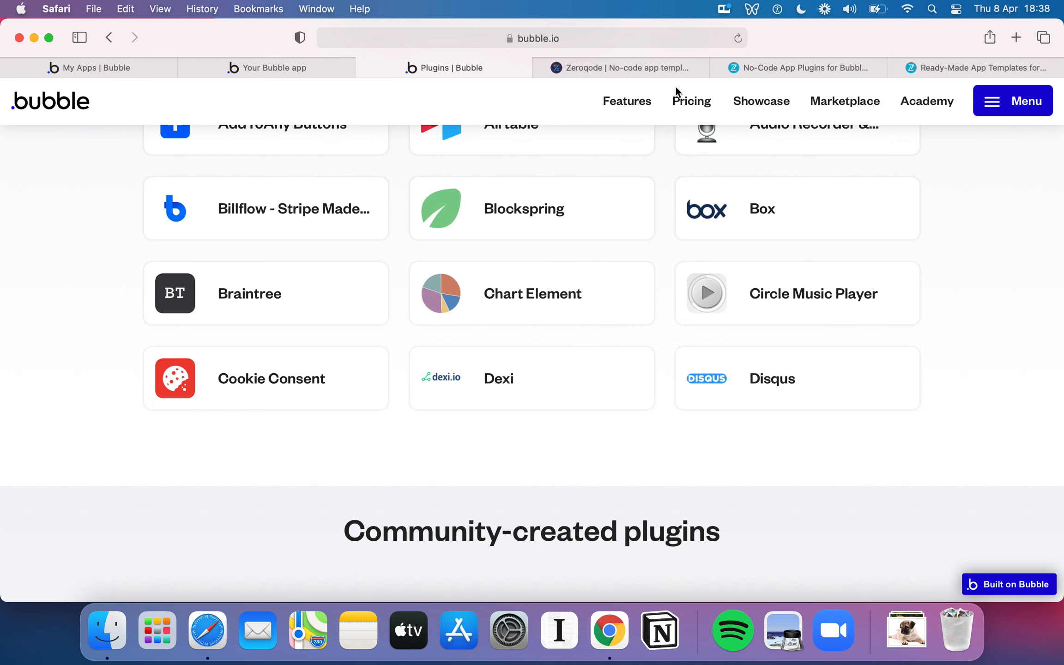
- Switch to the Zeroqode home page and look through its ready-made app templates
left_click(663, 70)
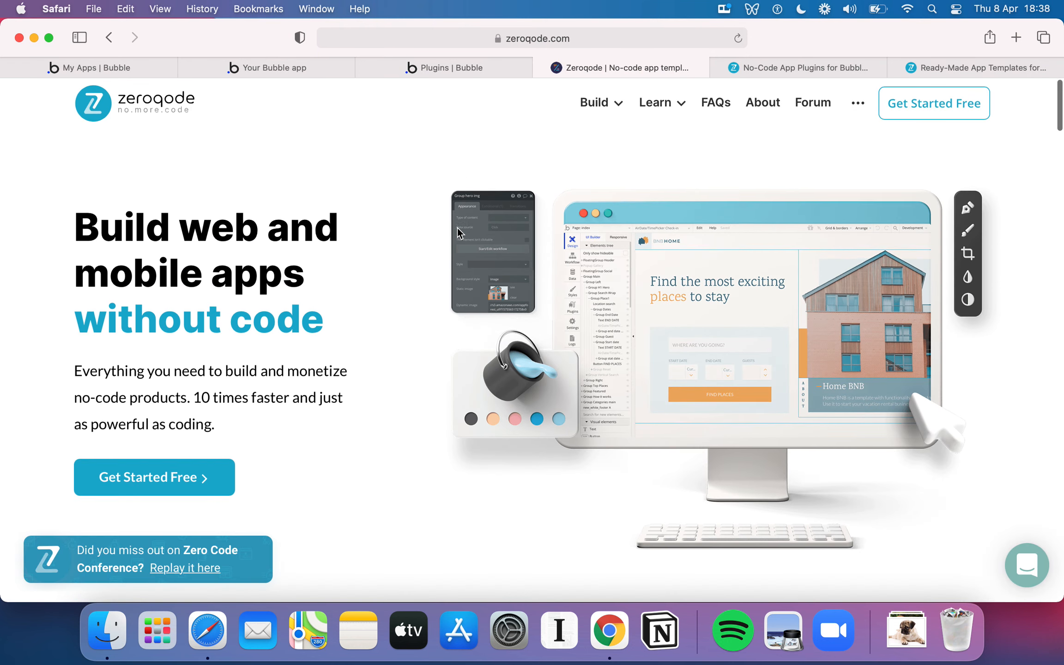
scroll(457, 228, "down", 3)
scroll(458, 227, "down", 15)
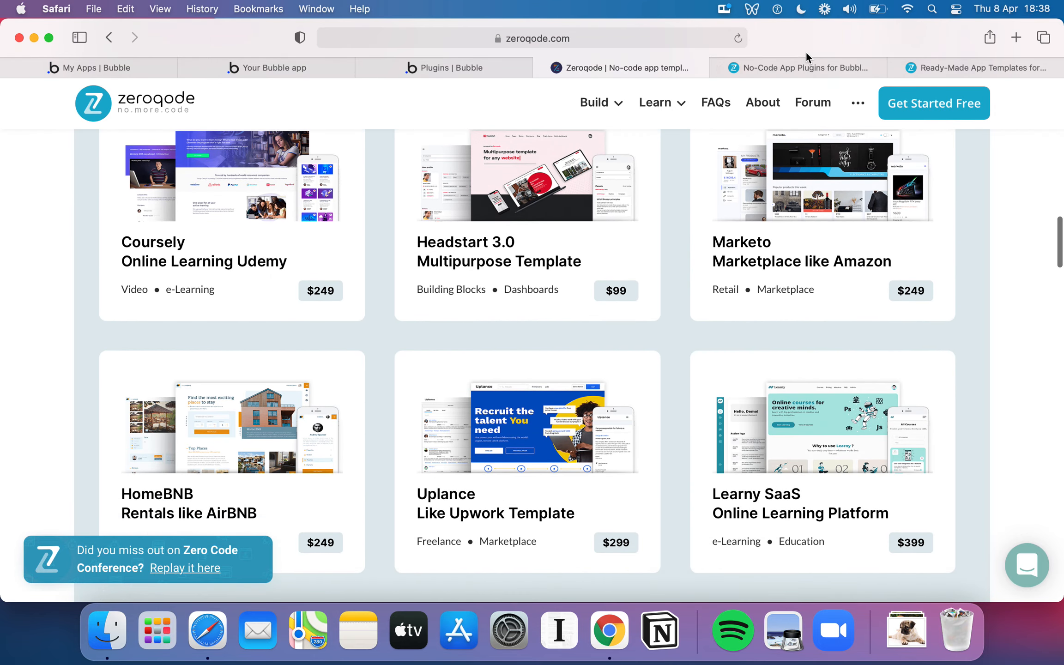
- View Zeroqode's plugin demos for Page to PDF, Agora Streaming, Video Player, Data Tables and Multi Uploader, and look over the rest of the page
left_click(803, 65)
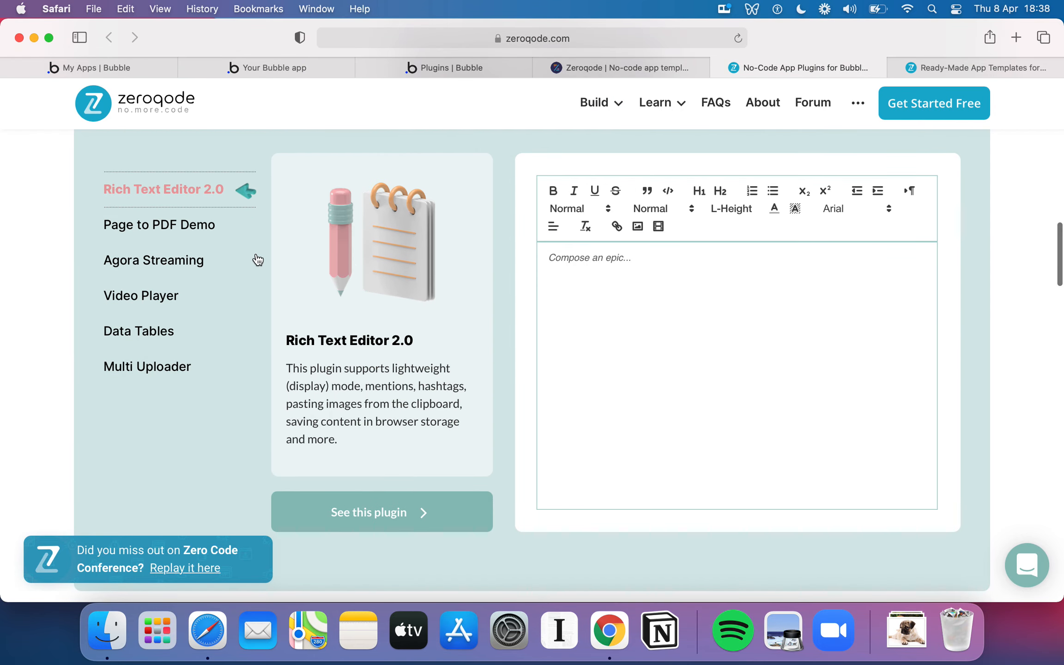
scroll(255, 261, "up", 2)
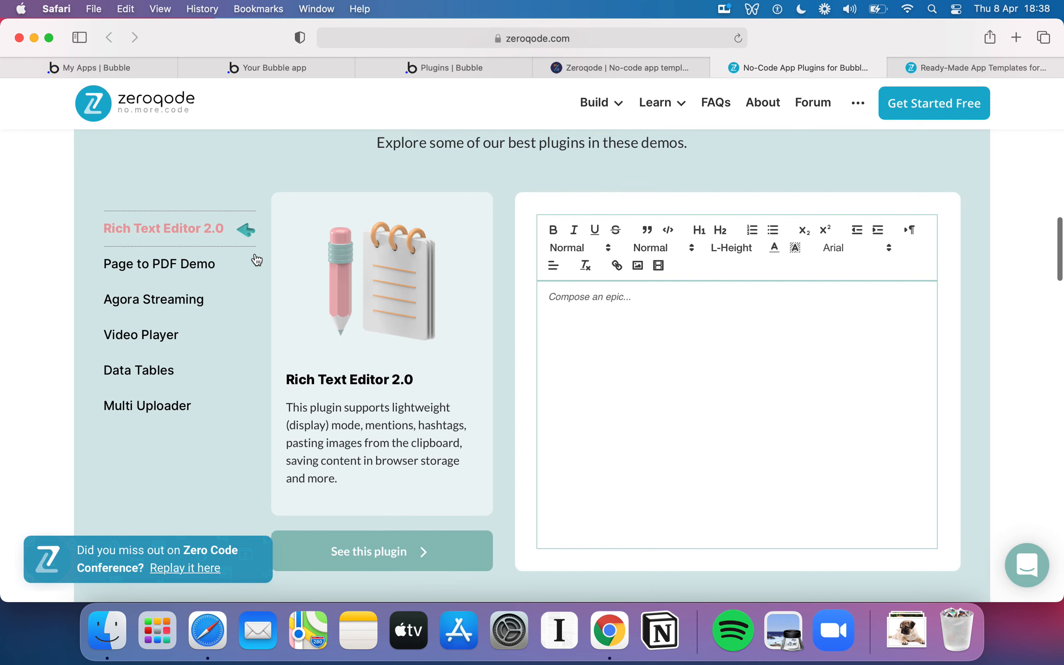
left_click(185, 268)
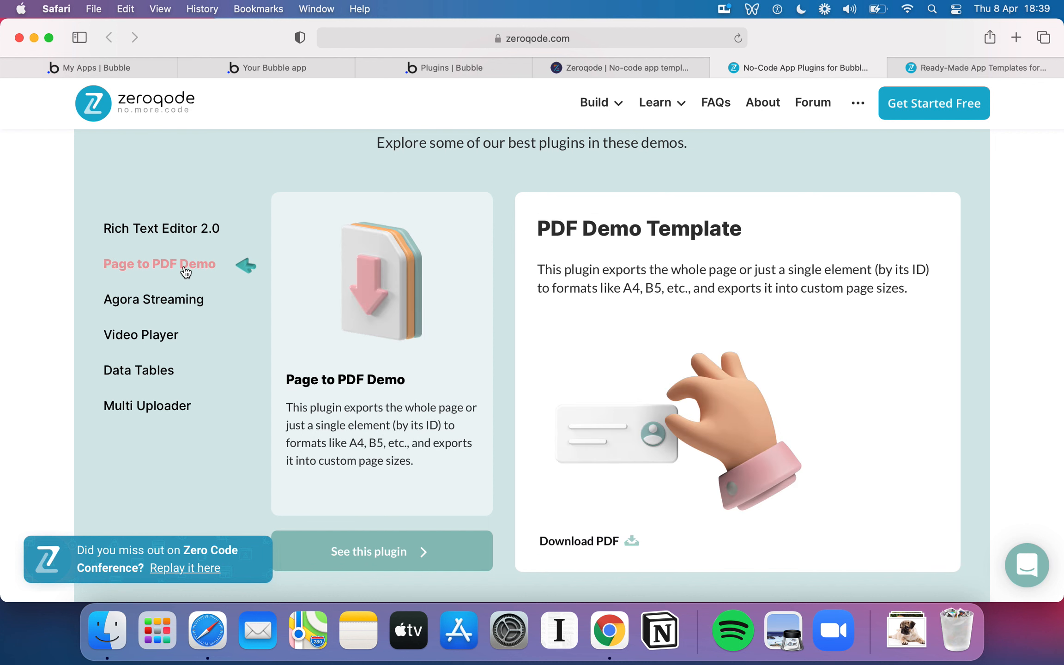
scroll(189, 289, "down", 1)
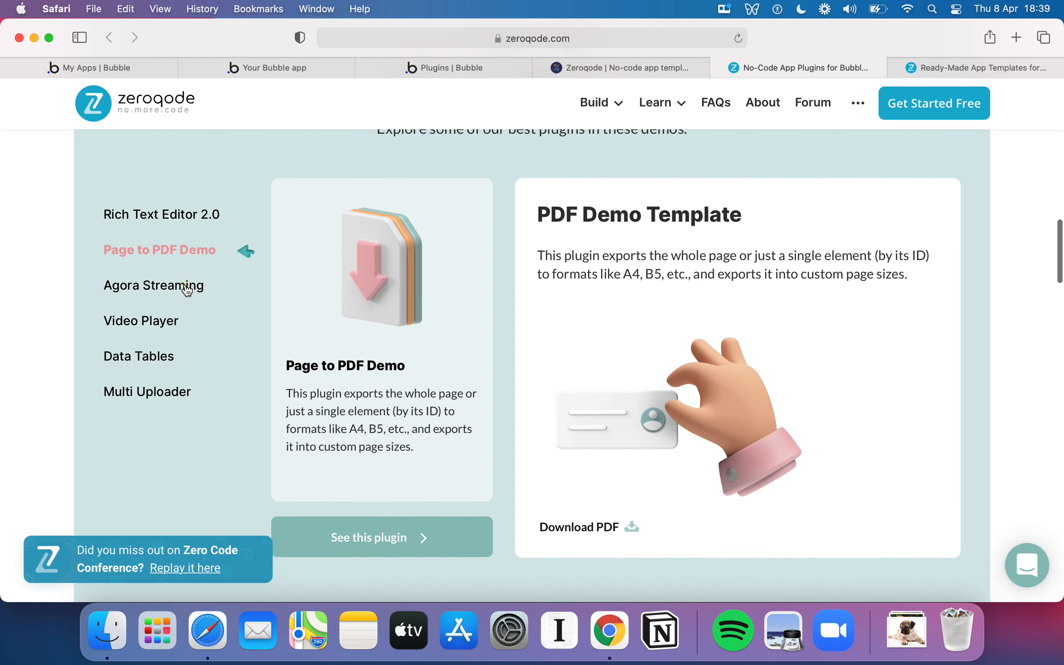
left_click(187, 290)
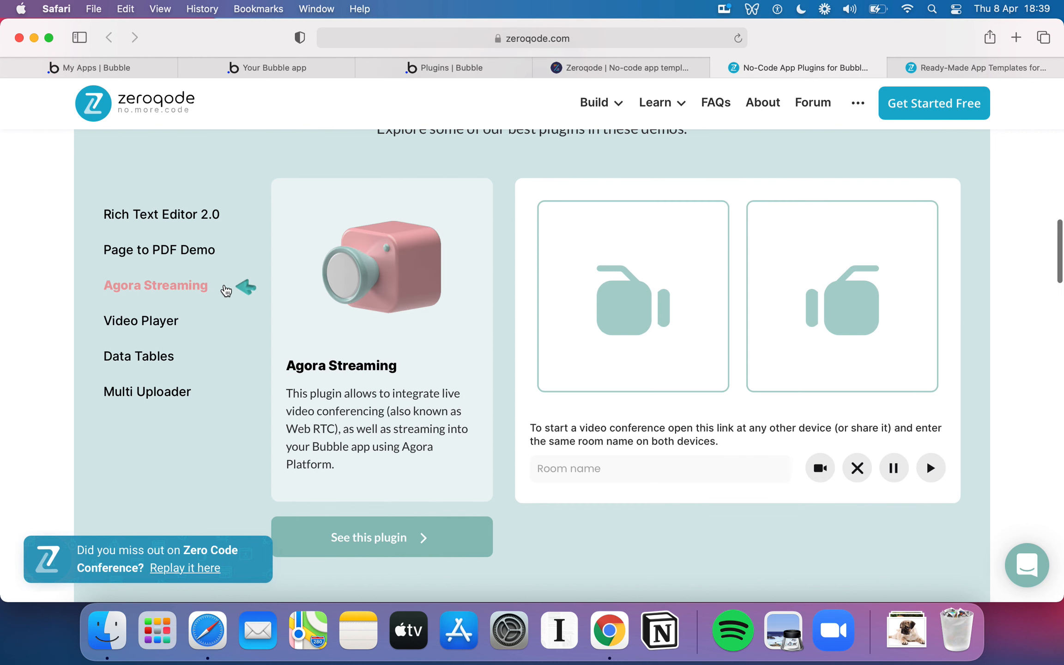
scroll(227, 291, "down", 1)
left_click(187, 301)
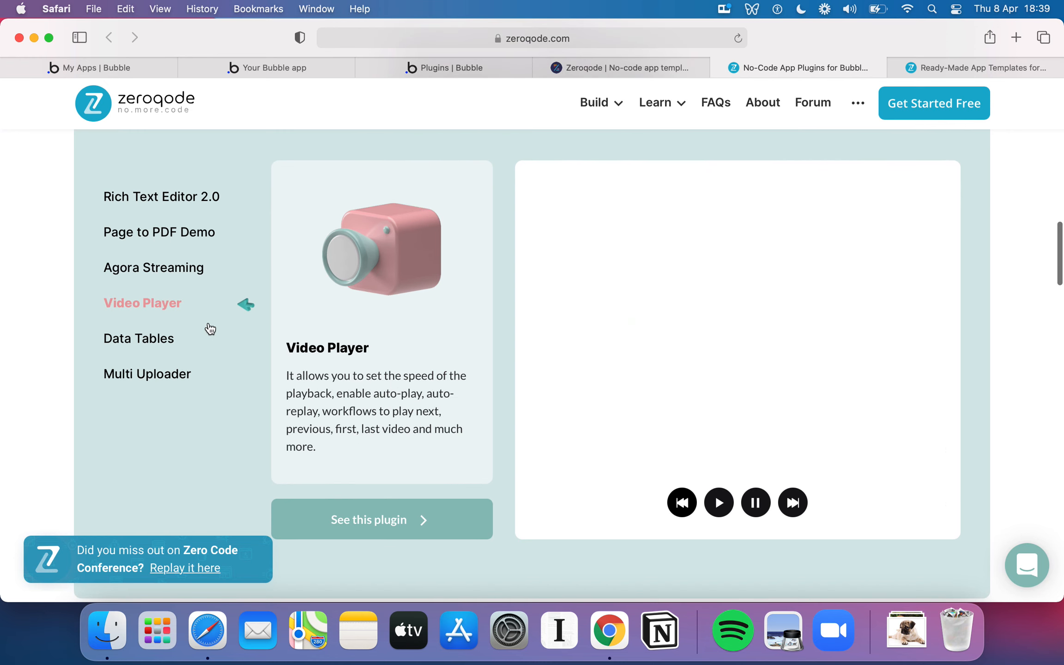
left_click(167, 340)
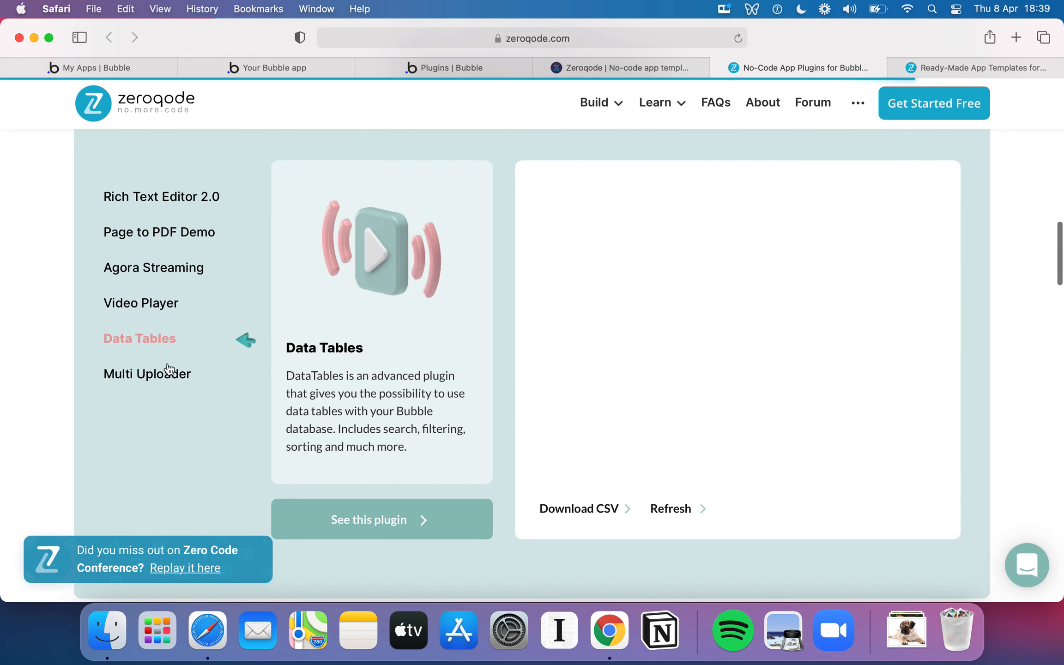
left_click(164, 378)
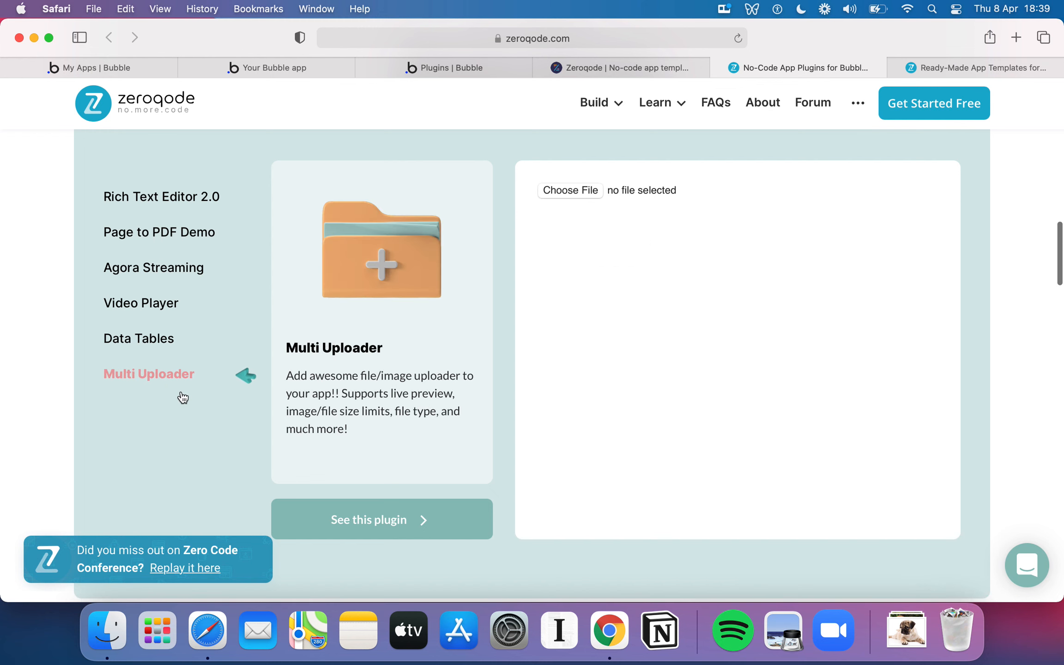
scroll(182, 397, "down", 1)
scroll(183, 397, "down", 15)
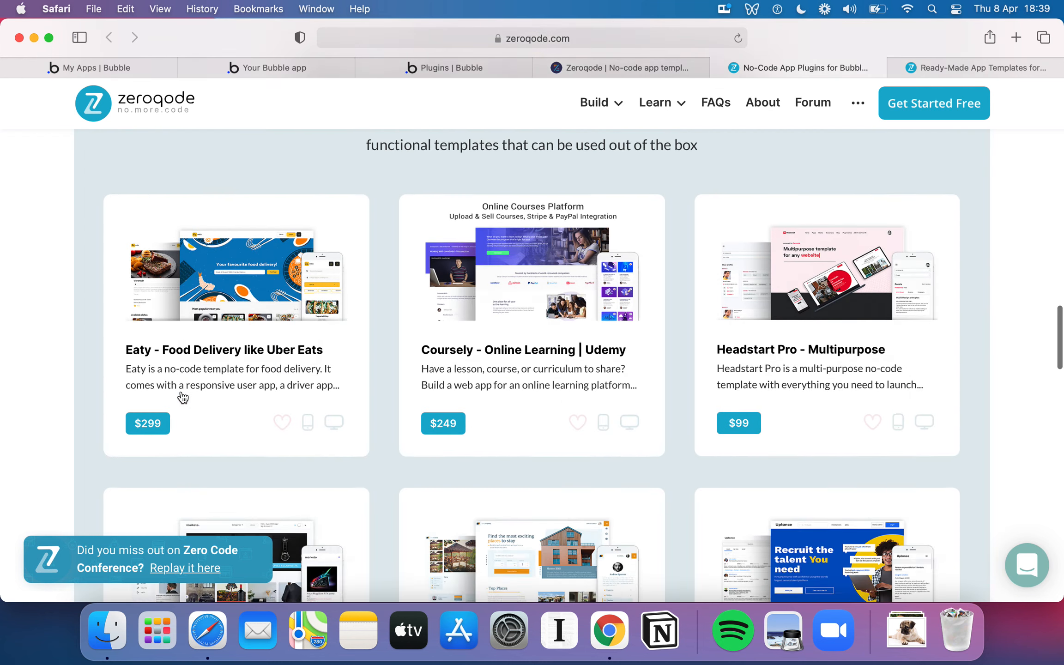
scroll(183, 398, "down", 15)
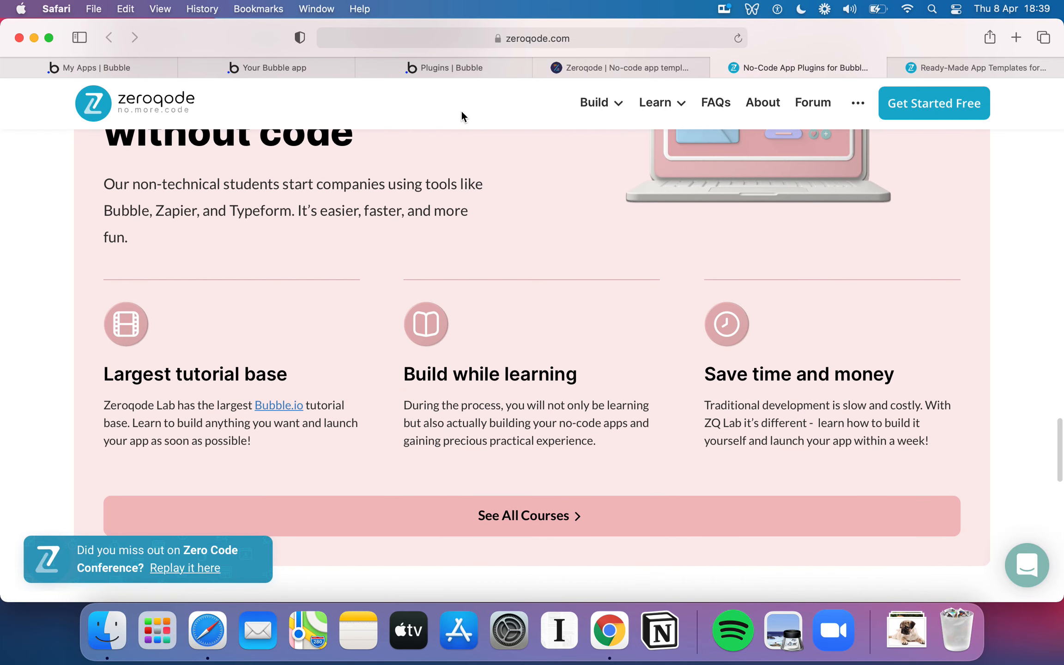
- Start a new app from the My Apps page, naming it one-more-nct-test-app and setting its kind to Saas
left_click(115, 69)
scroll(471, 263, "up", 1)
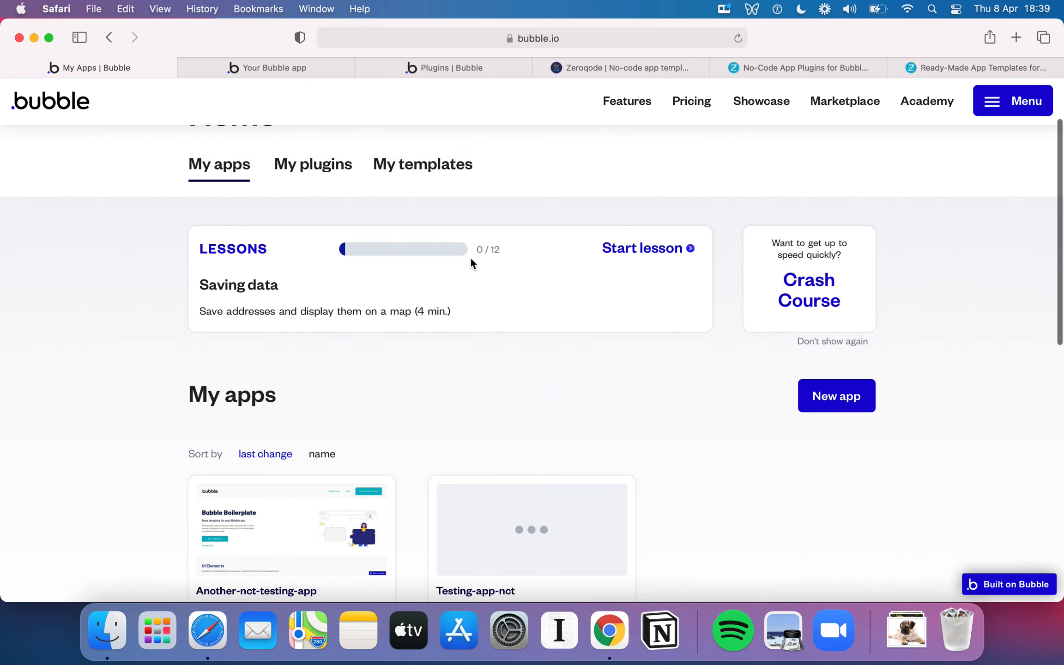
scroll(471, 264, "down", 2)
left_click(838, 310)
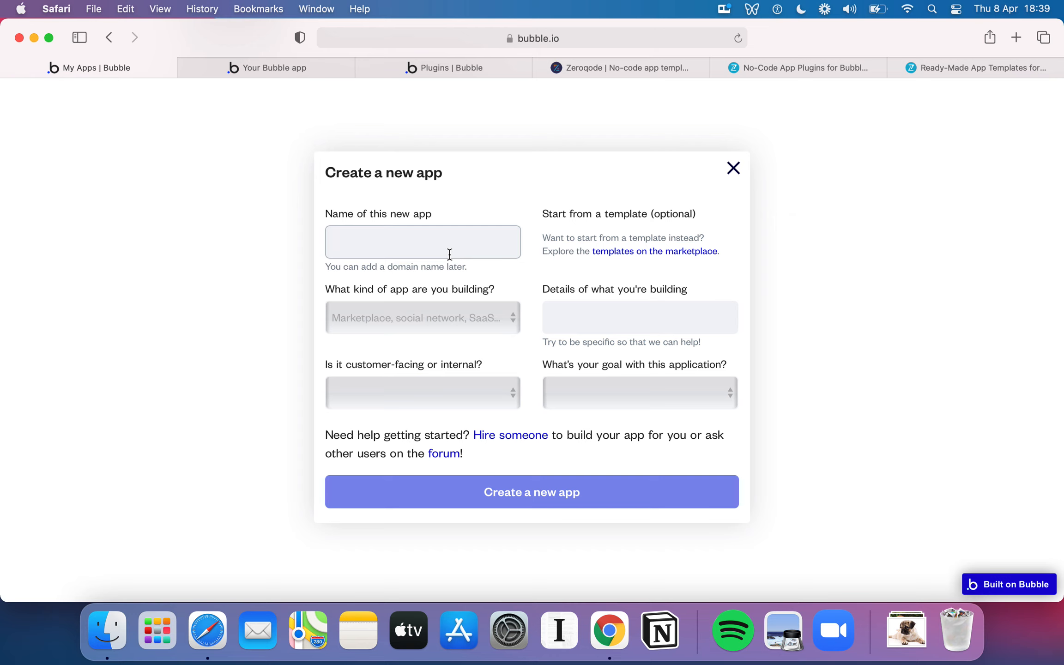
type("one-more-nct-test-app")
left_click(478, 324)
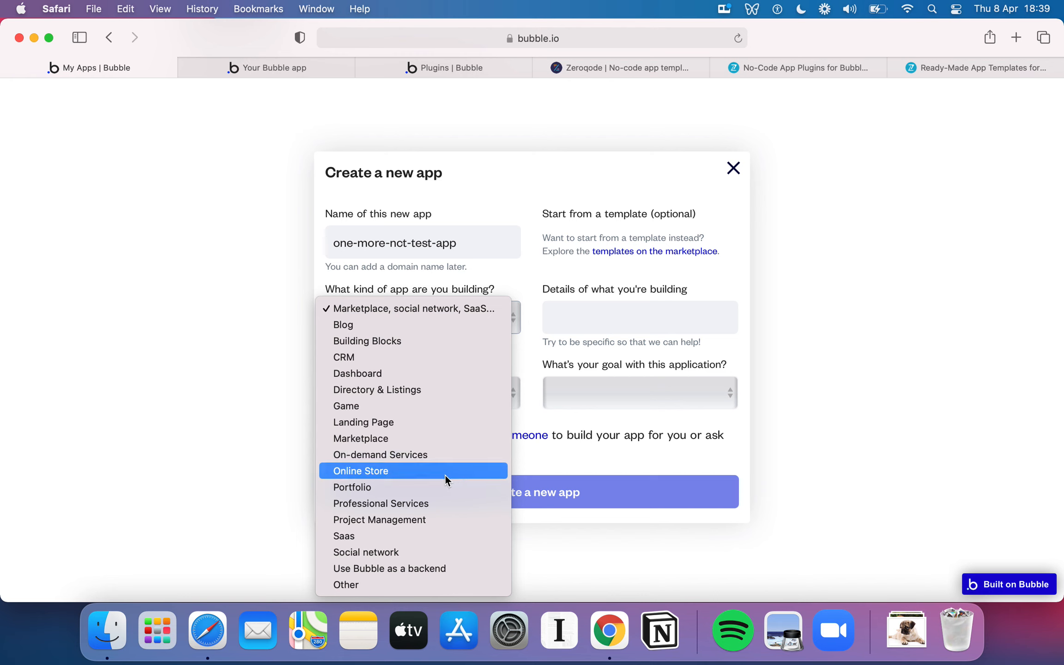
left_click(417, 534)
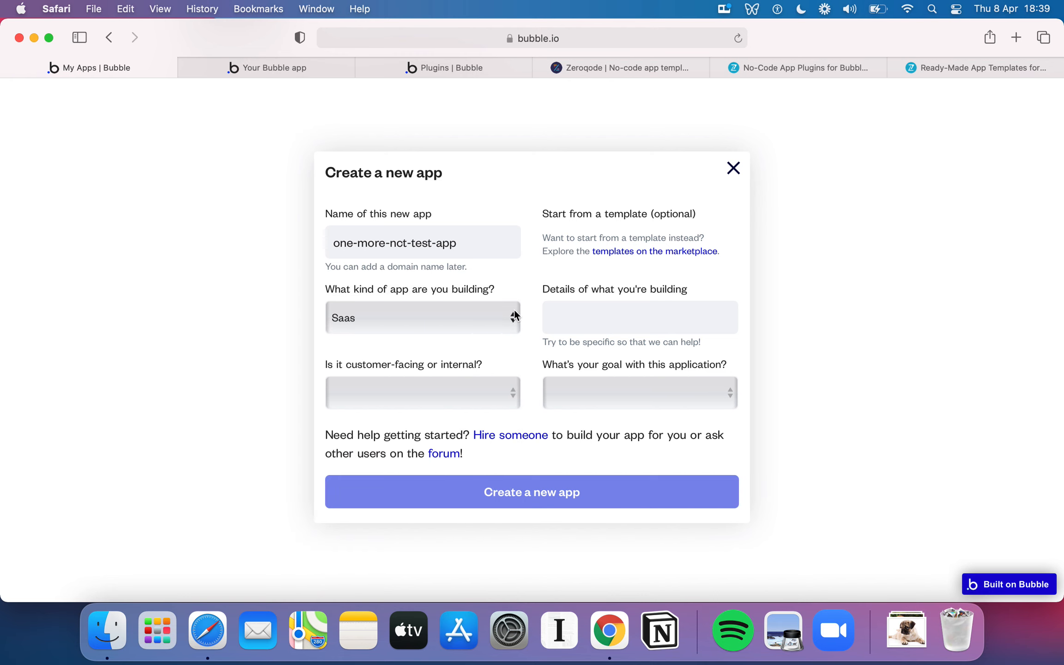
- Set the app as External or customer-facing with the goal Just playing around, leave the details empty, and create it
left_click(503, 384)
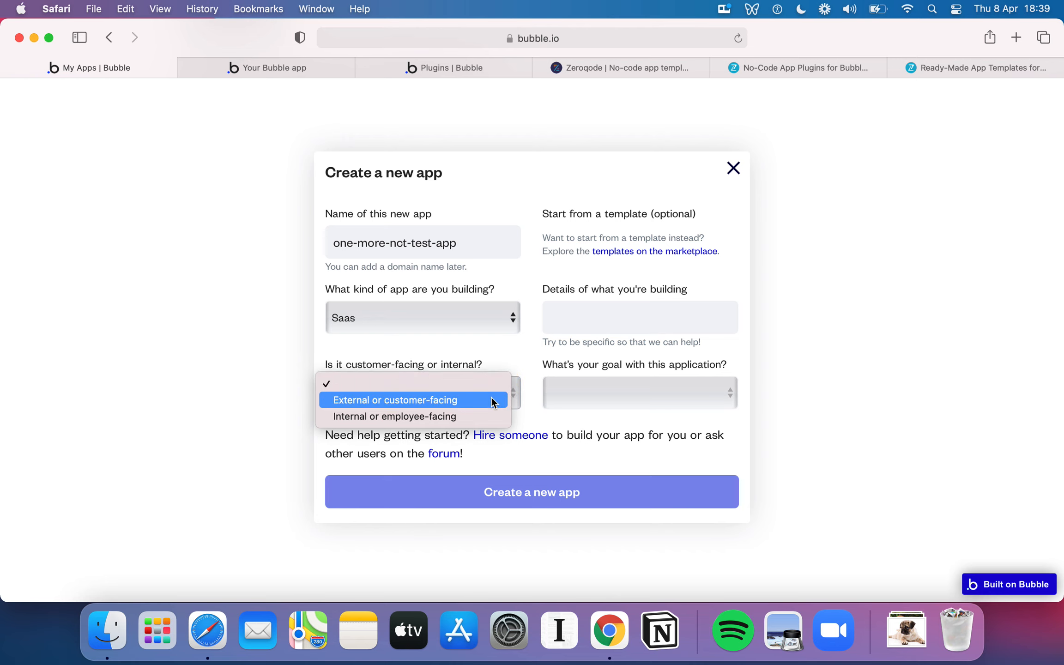
left_click(493, 401)
left_click(607, 323)
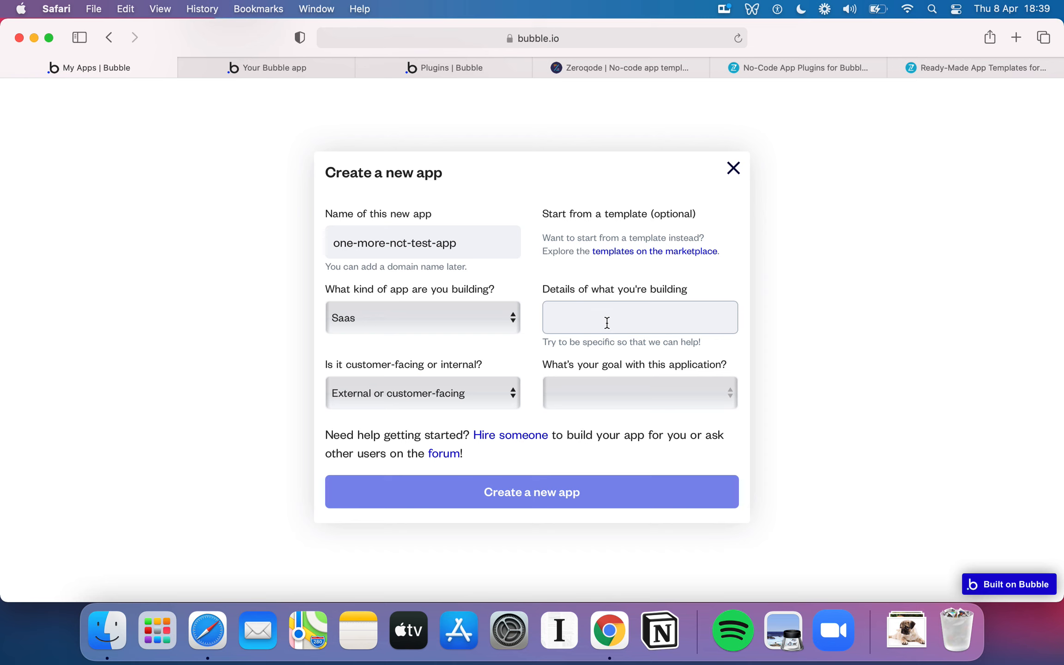
left_click(644, 385)
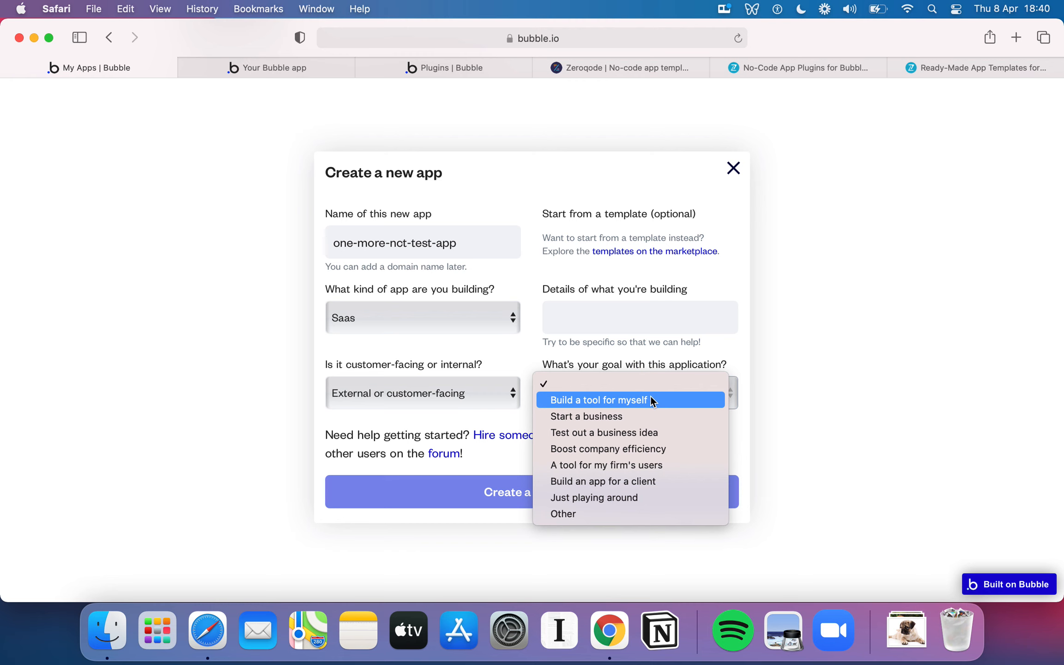
left_click(629, 498)
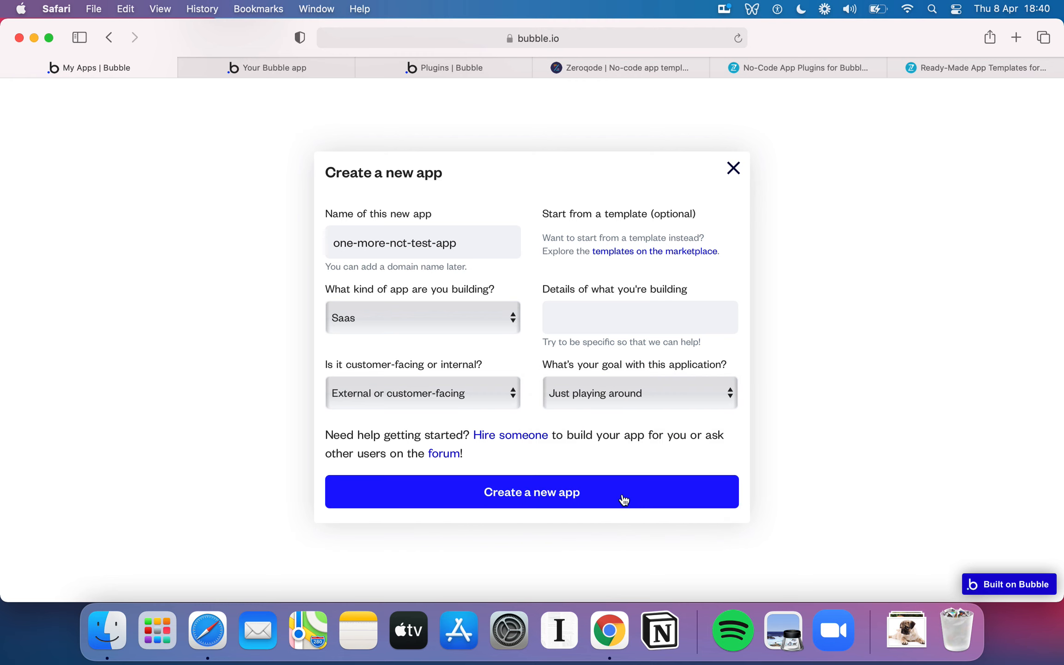
left_click(604, 502)
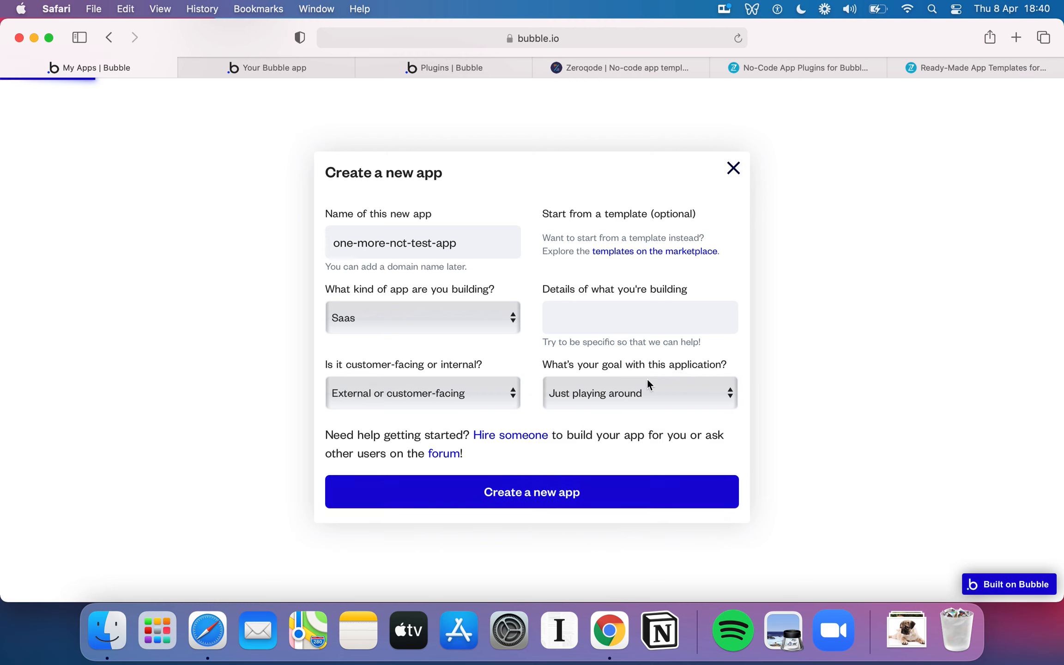
- Deny the website access to the current location and close the New Application Assistant without using it
left_click(652, 255)
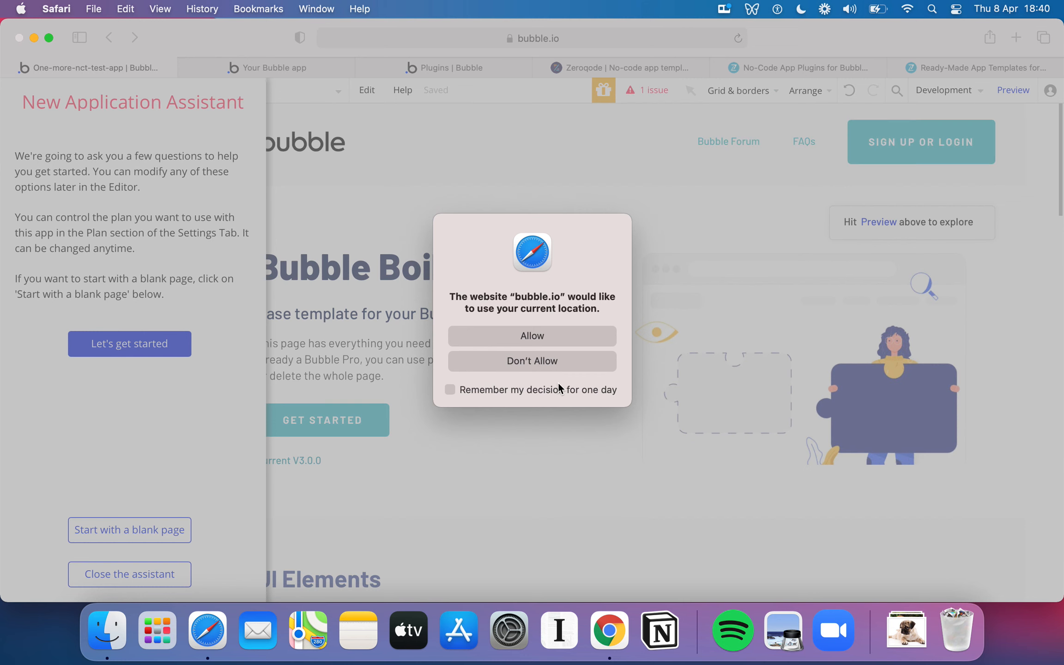
left_click(574, 363)
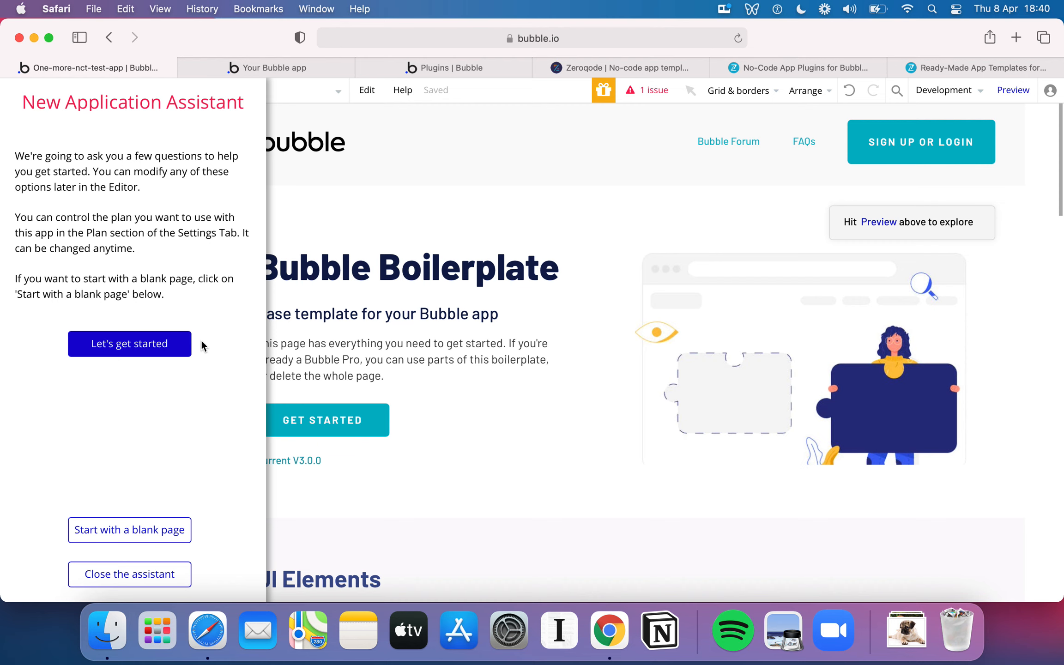
left_click(150, 578)
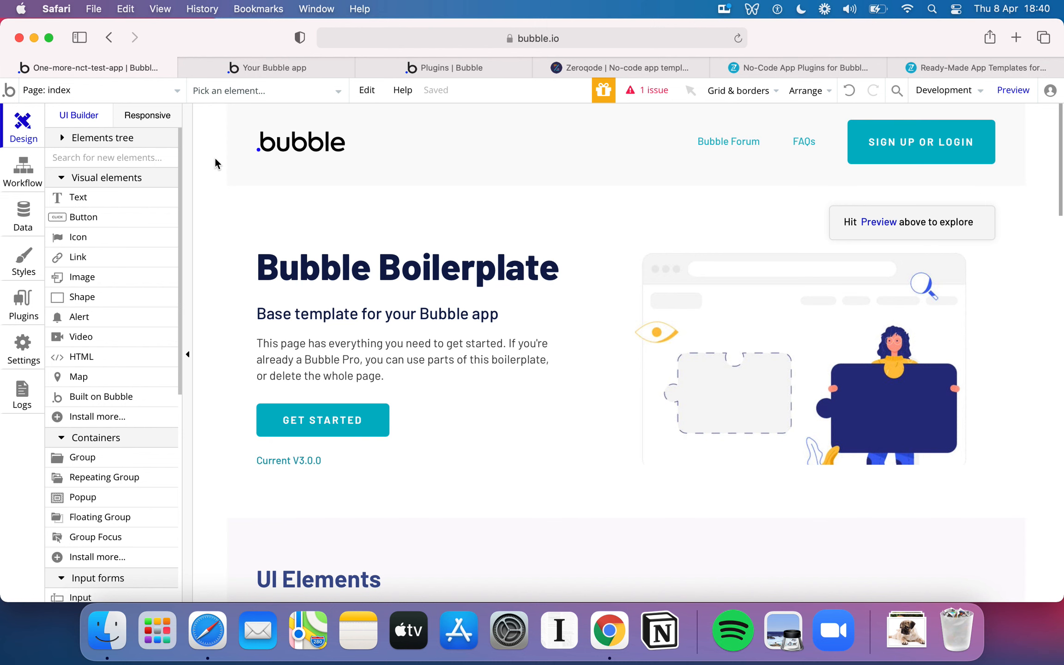
- Look over the boilerplate index page, from the header and hero section down to the UI Elements section
scroll(439, 254, "down", 10)
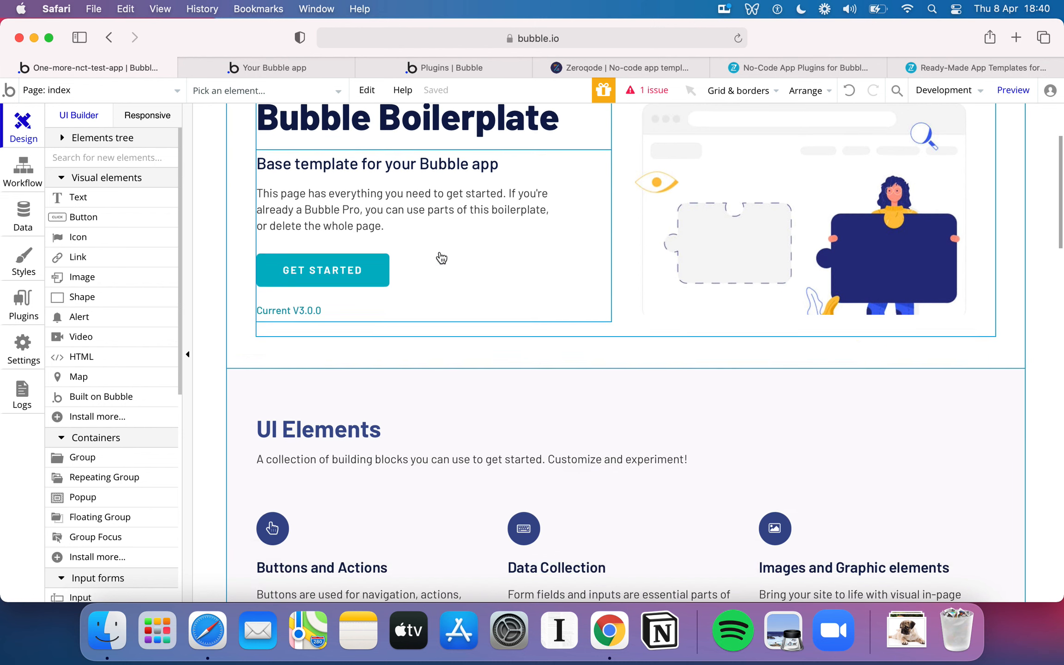
scroll(441, 257, "down", 2)
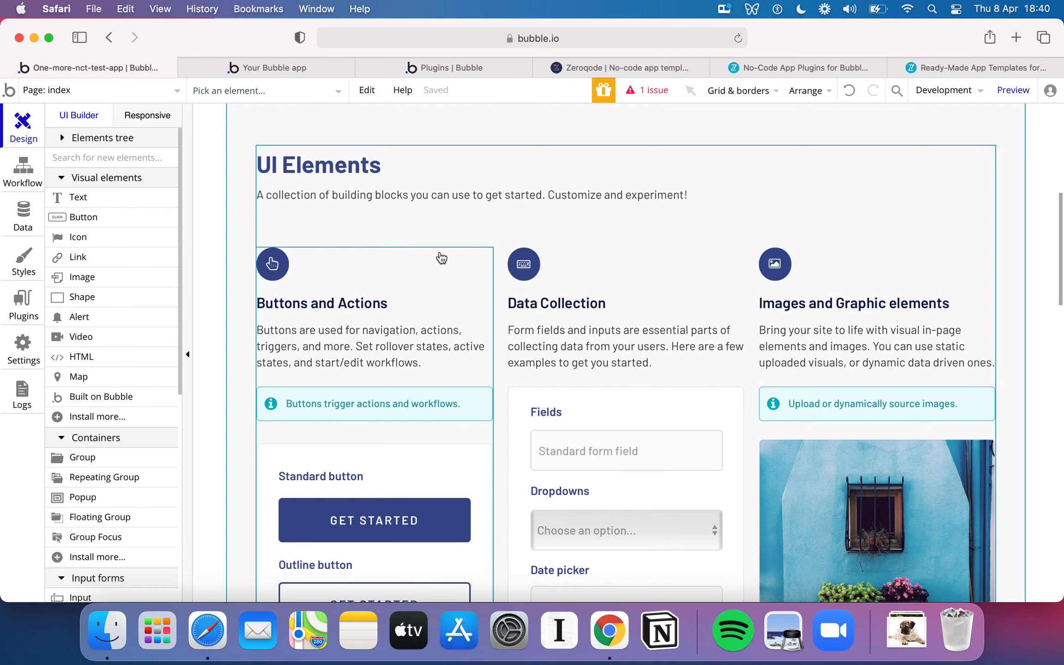
scroll(442, 258, "up", 12)
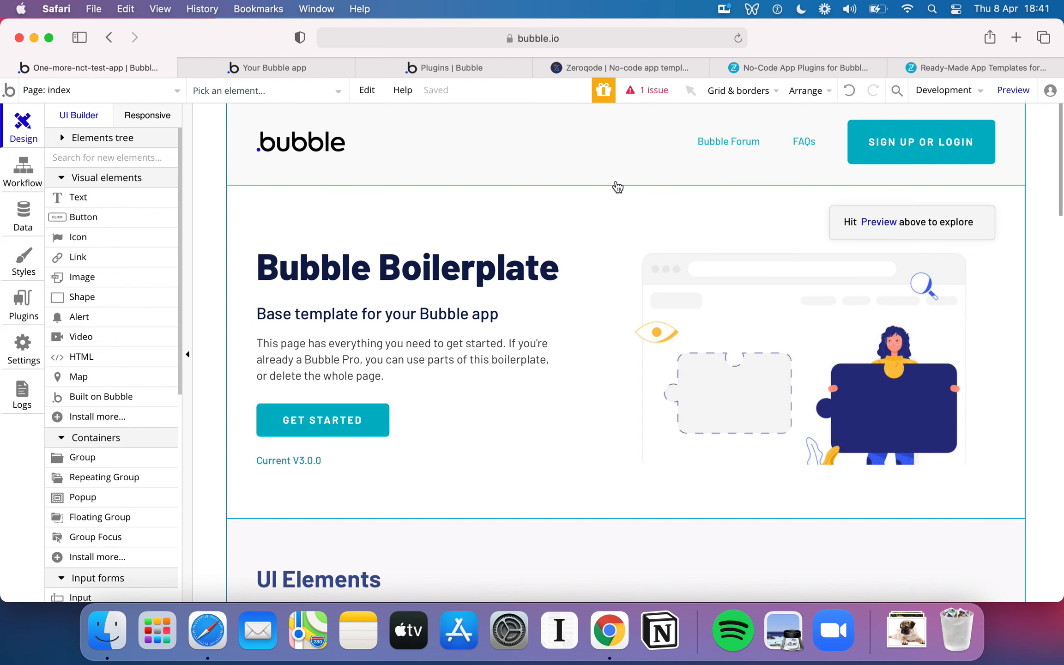
scroll(603, 231, "down", 1)
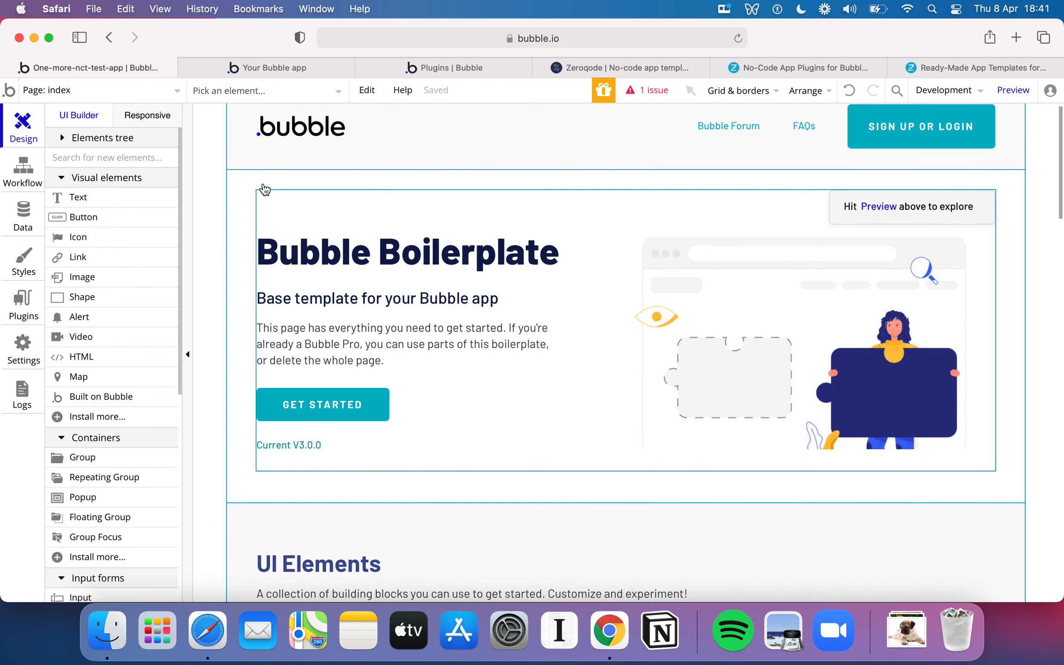
scroll(268, 175, "up", 1)
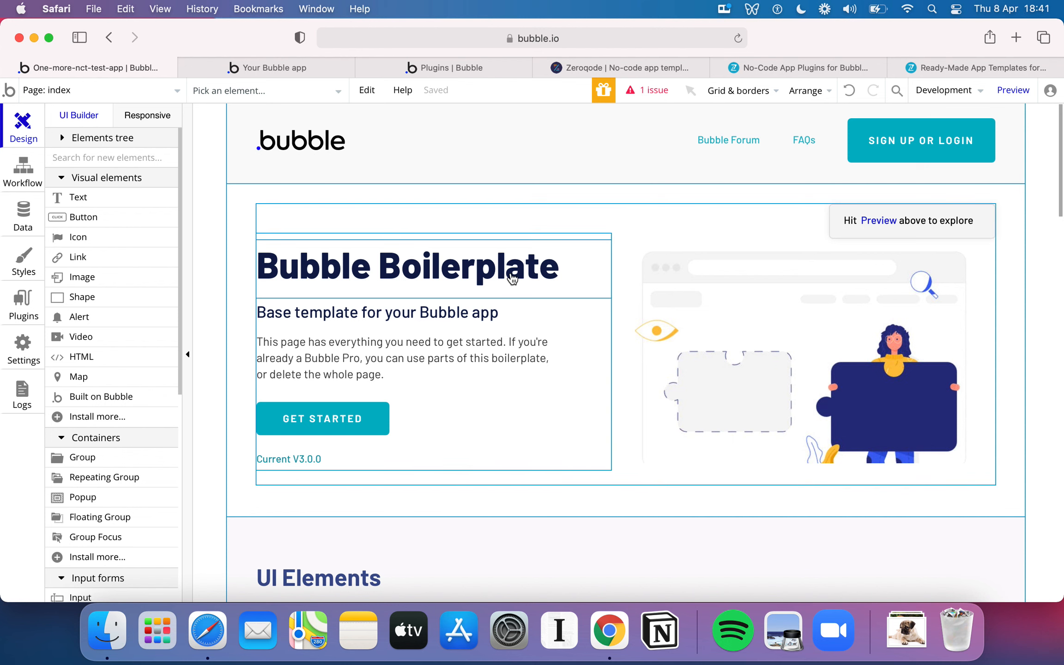
scroll(504, 351, "down", 1)
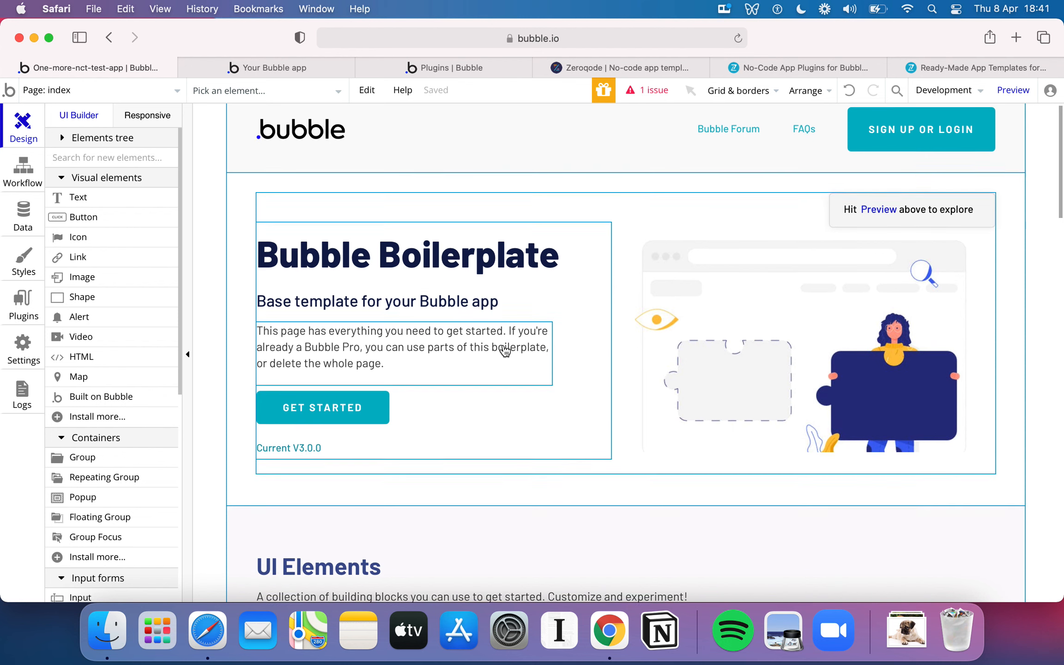
scroll(505, 350, "up", 1)
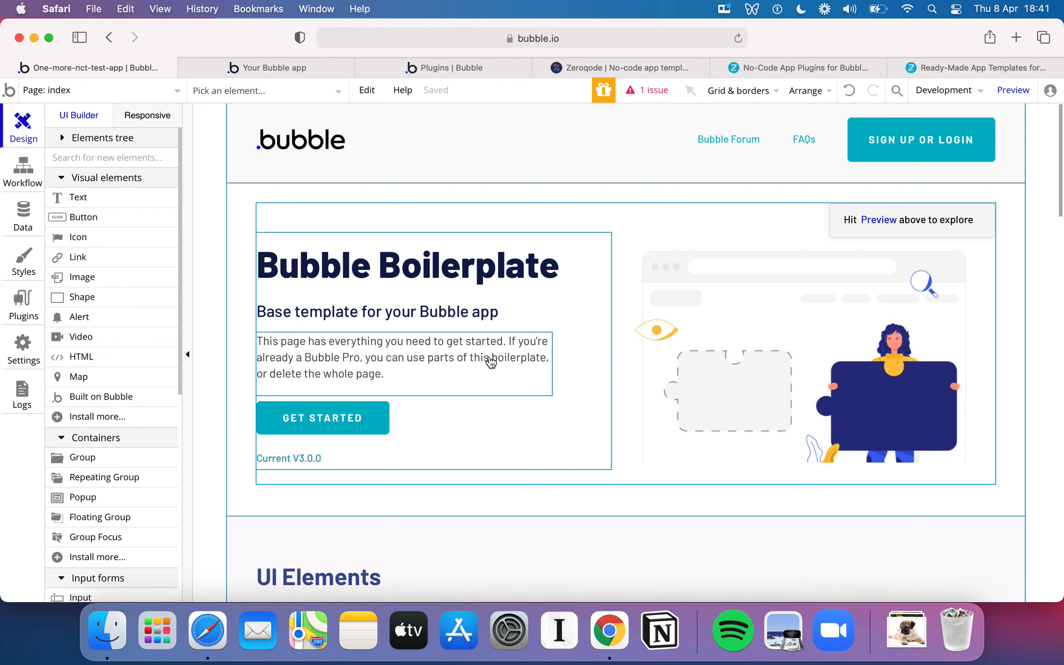
- Nudge the hero section's intro paragraph right and up, and move the Bubble Boilerplate heading to the section's upper middle
left_click(491, 362)
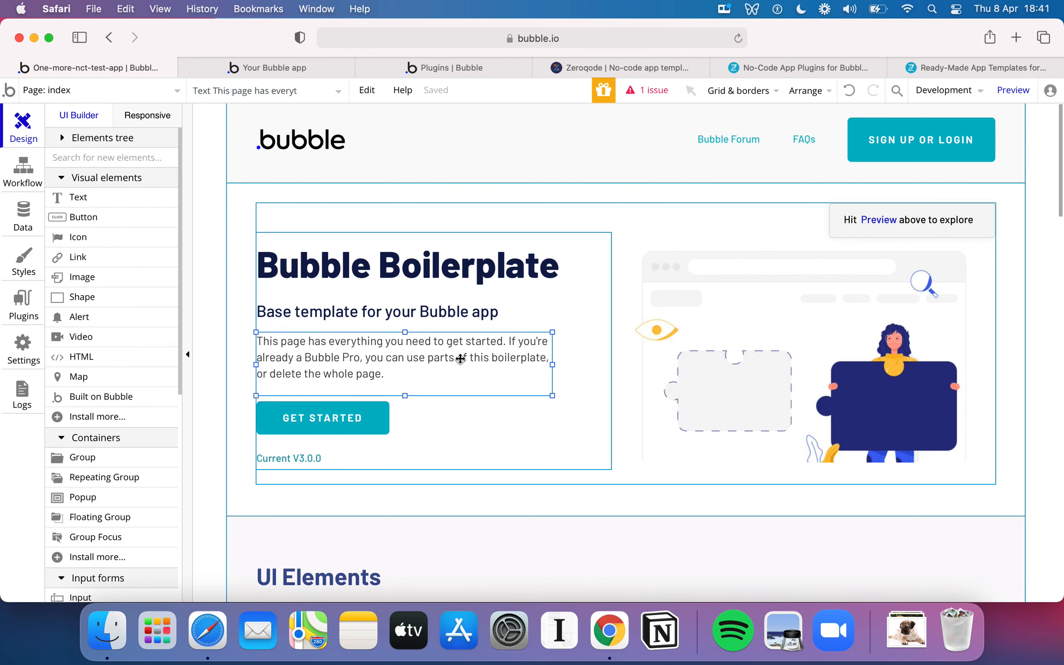
left_click(446, 357)
left_click_drag(445, 356, 475, 351)
left_click(471, 272)
left_click_drag(471, 272, 631, 219)
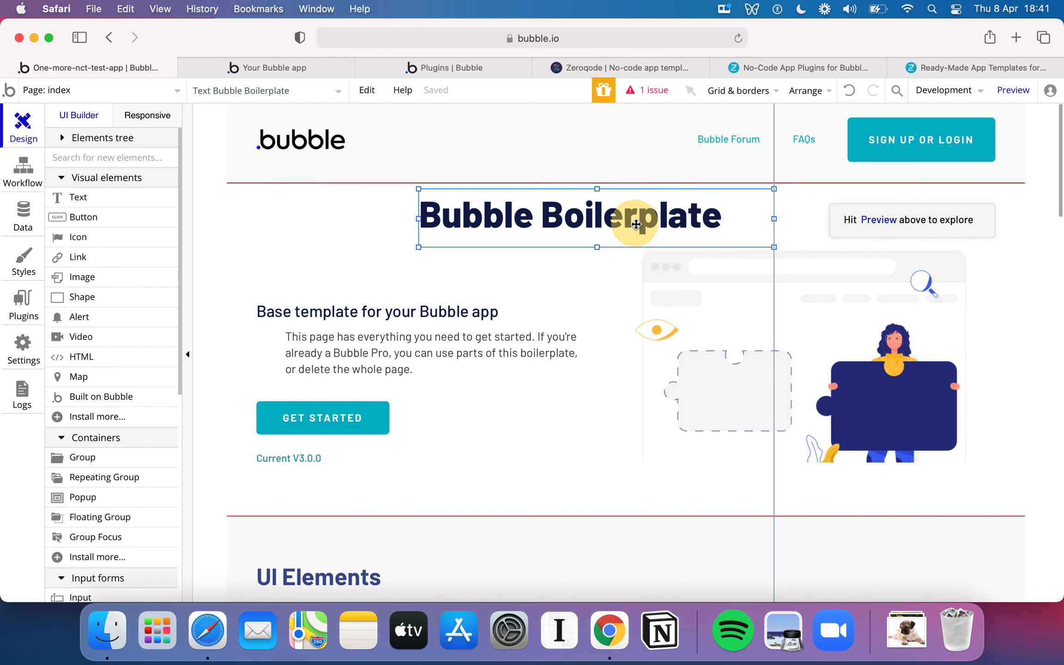
- Shrink the hero image and place it about 60 px from the section's right edge, then realign the intro paragraph with the subtitle's left edge
left_click(722, 297)
left_click_drag(611, 238, 758, 315)
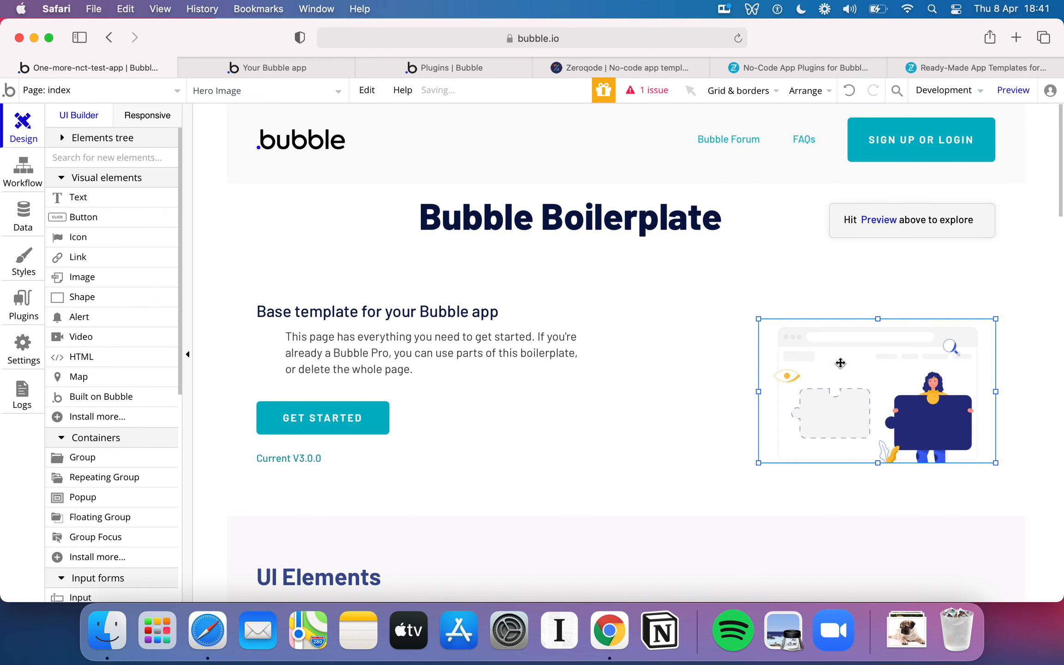
left_click_drag(832, 343, 828, 340)
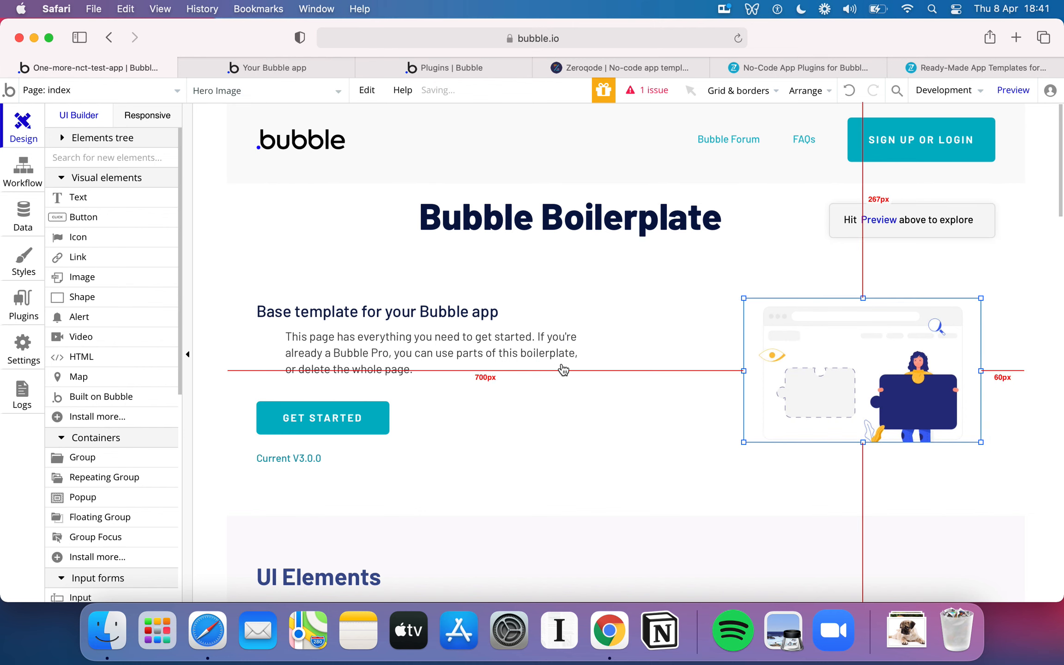
left_click_drag(514, 361, 489, 363)
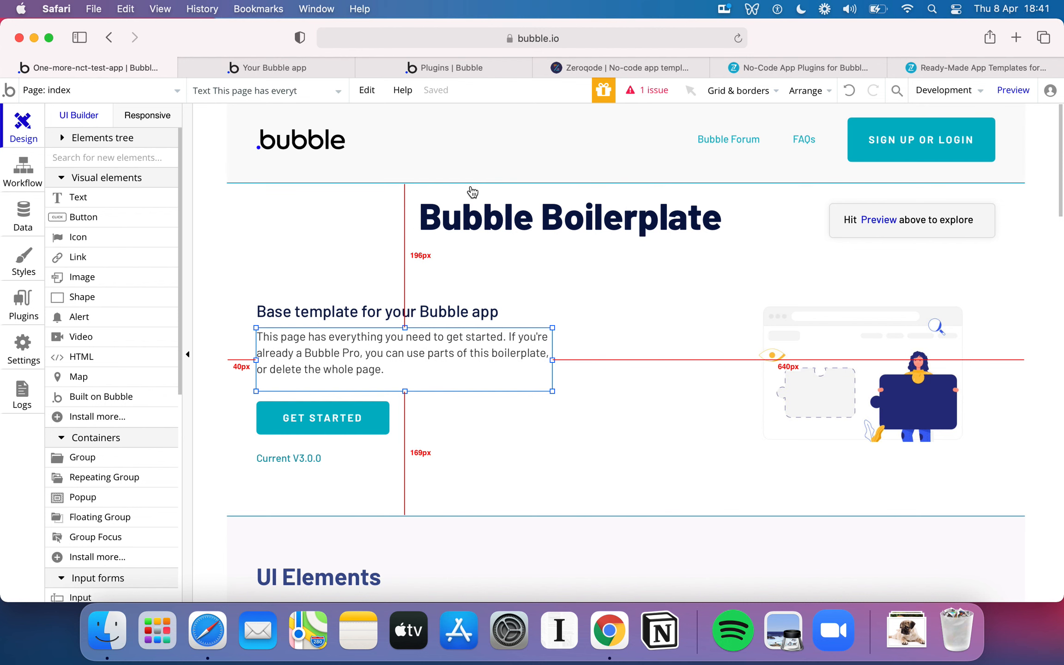
- Look over the rest of the index page, from the UI Elements blocks down to the Global Footer
scroll(771, 399, "down", 10)
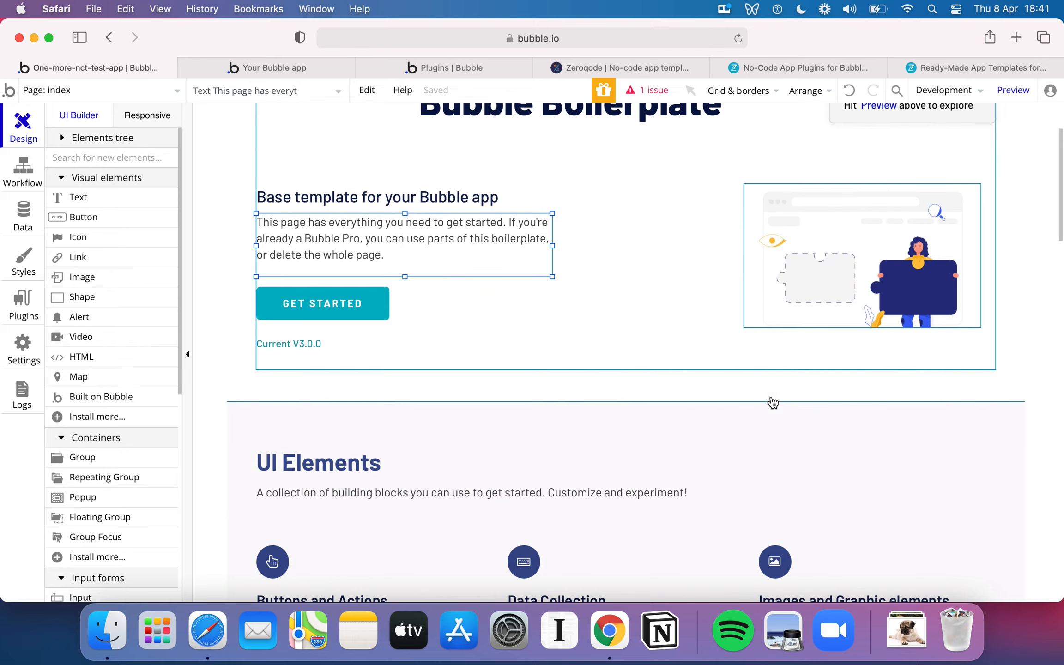
scroll(772, 401, "down", 5)
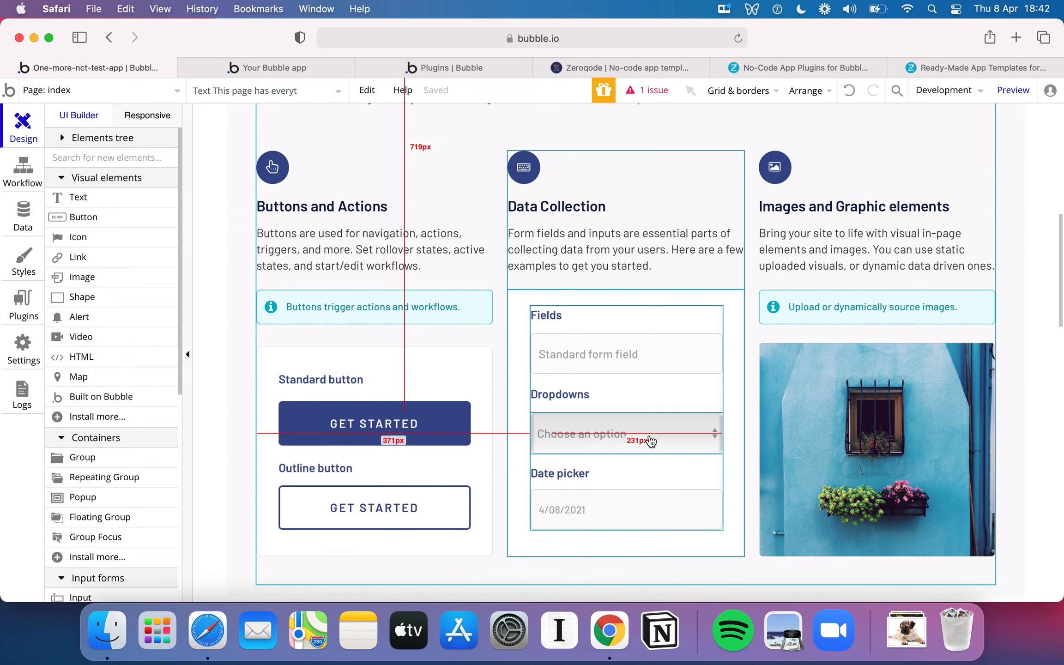
scroll(648, 386, "down", 12)
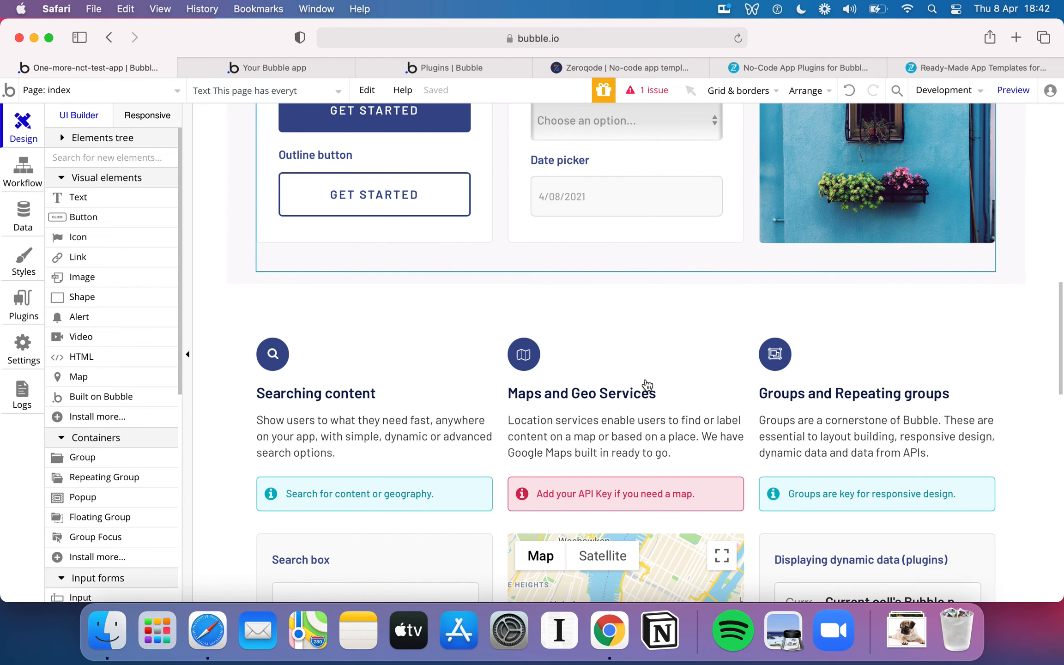
scroll(647, 386, "down", 2)
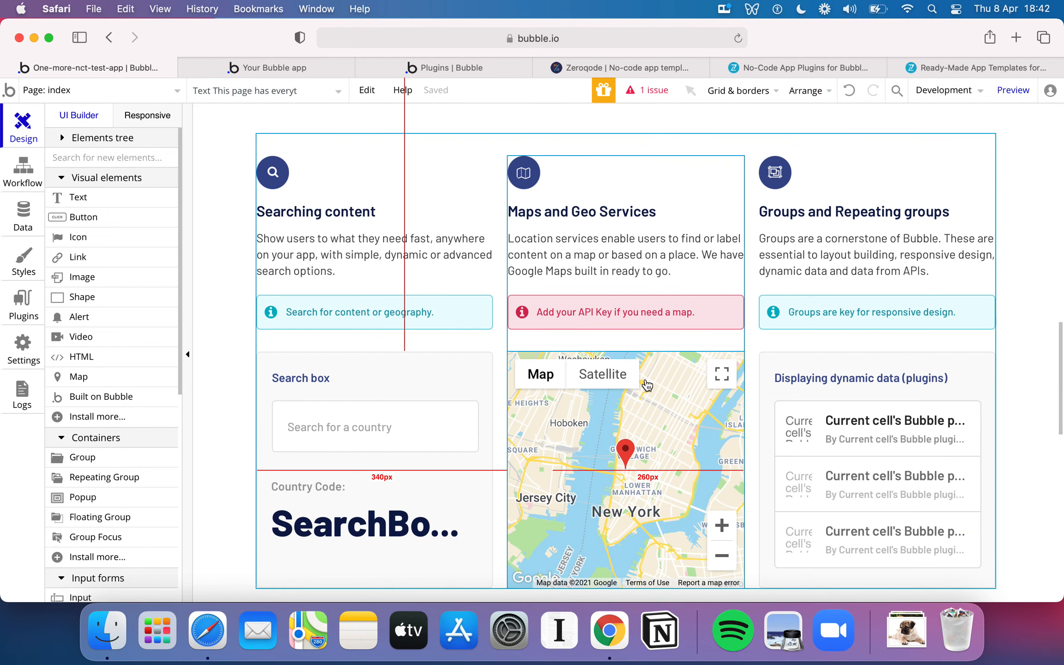
scroll(645, 382, "down", 1)
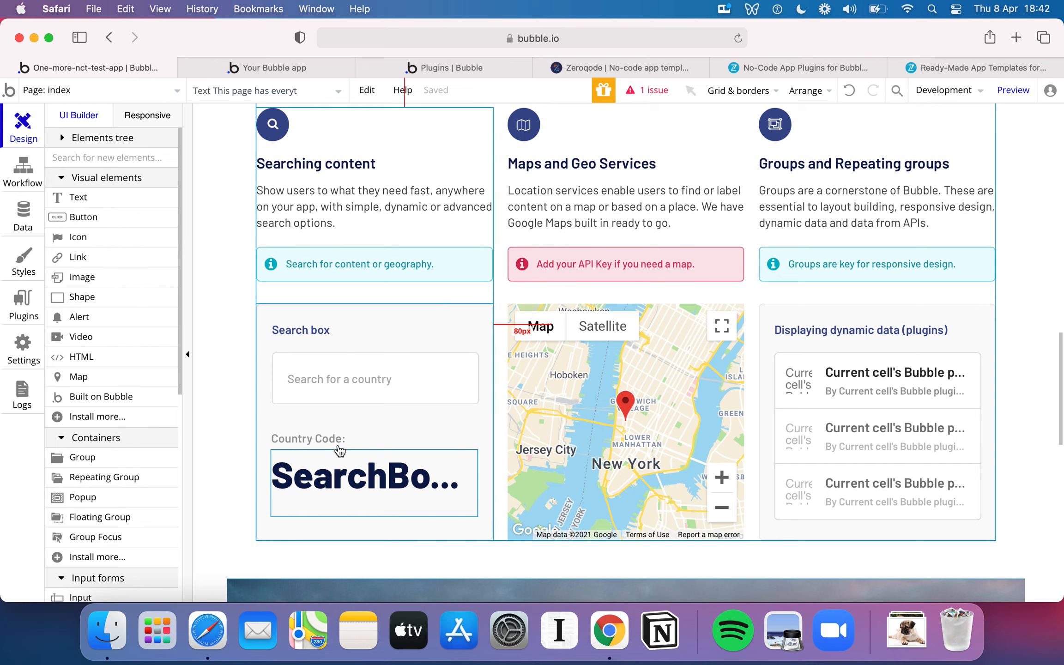
scroll(504, 495, "down", 3)
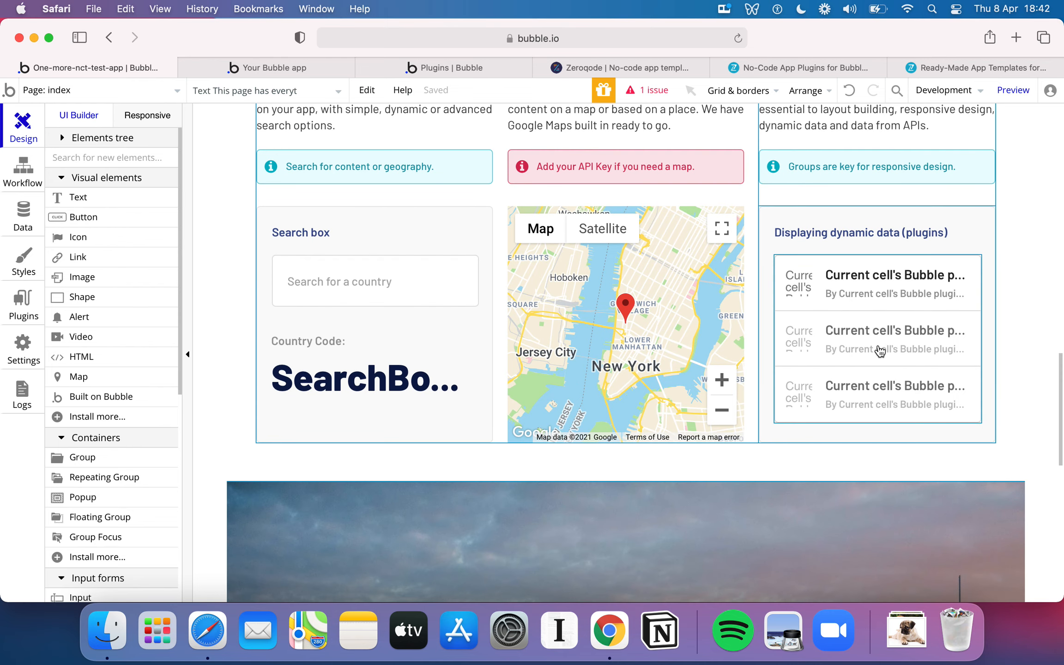
scroll(880, 351, "down", 12)
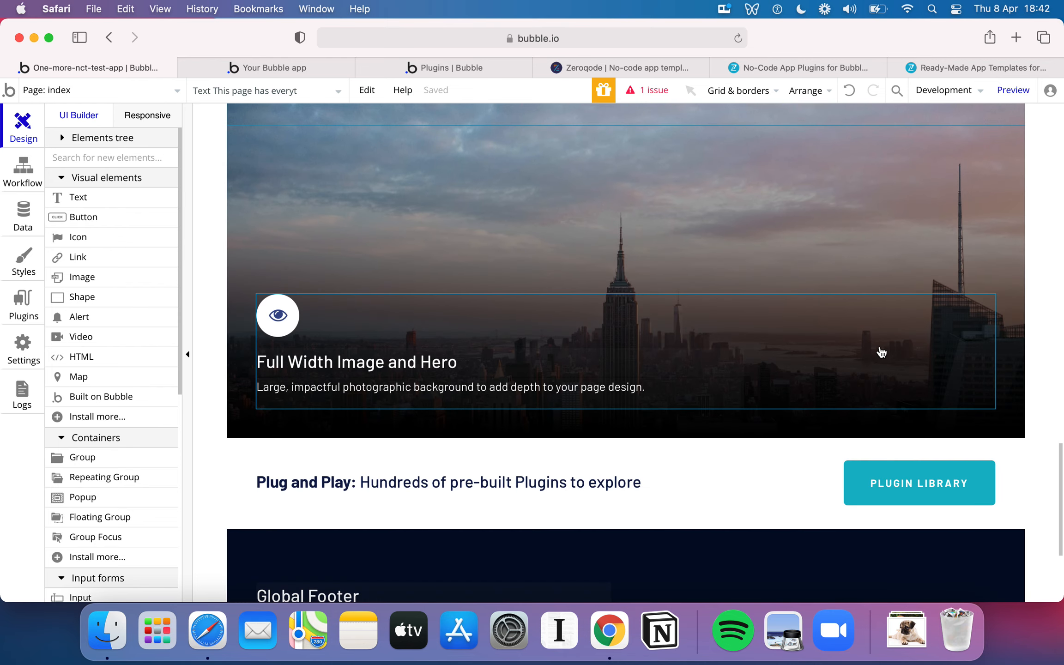
scroll(881, 353, "down", 1)
scroll(881, 352, "down", 1)
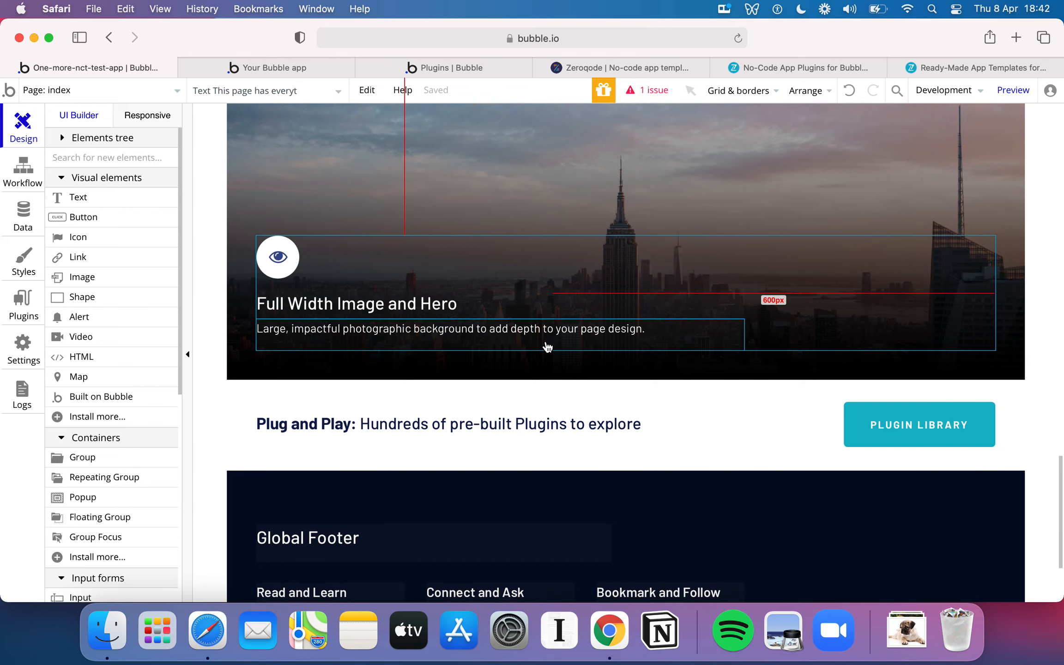
scroll(527, 347, "down", 5)
scroll(161, 263, "down", 6)
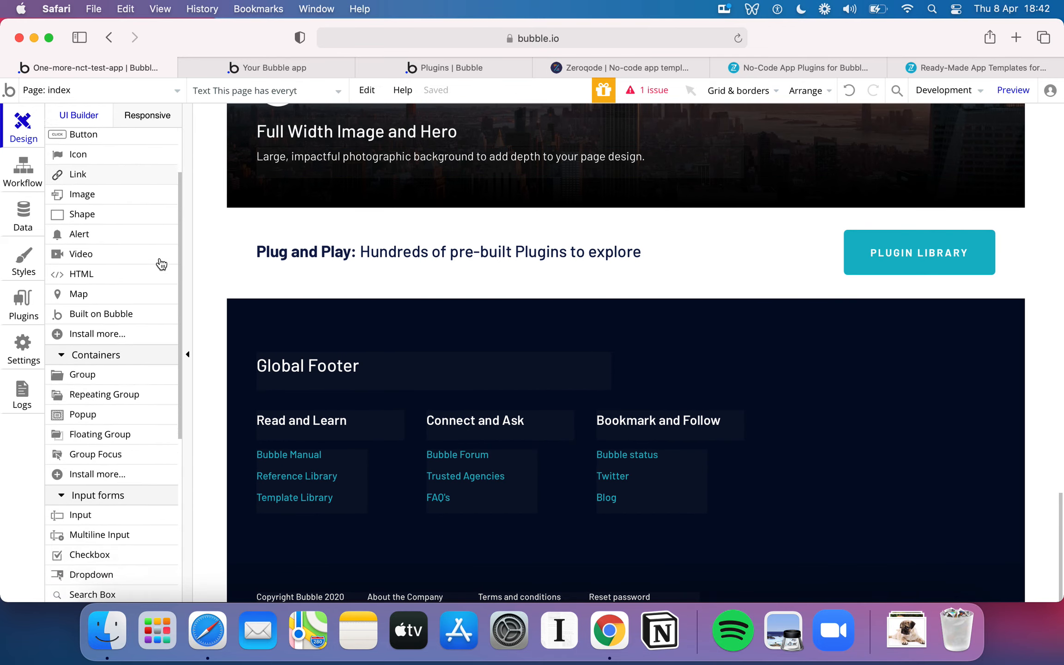
scroll(161, 263, "up", 6)
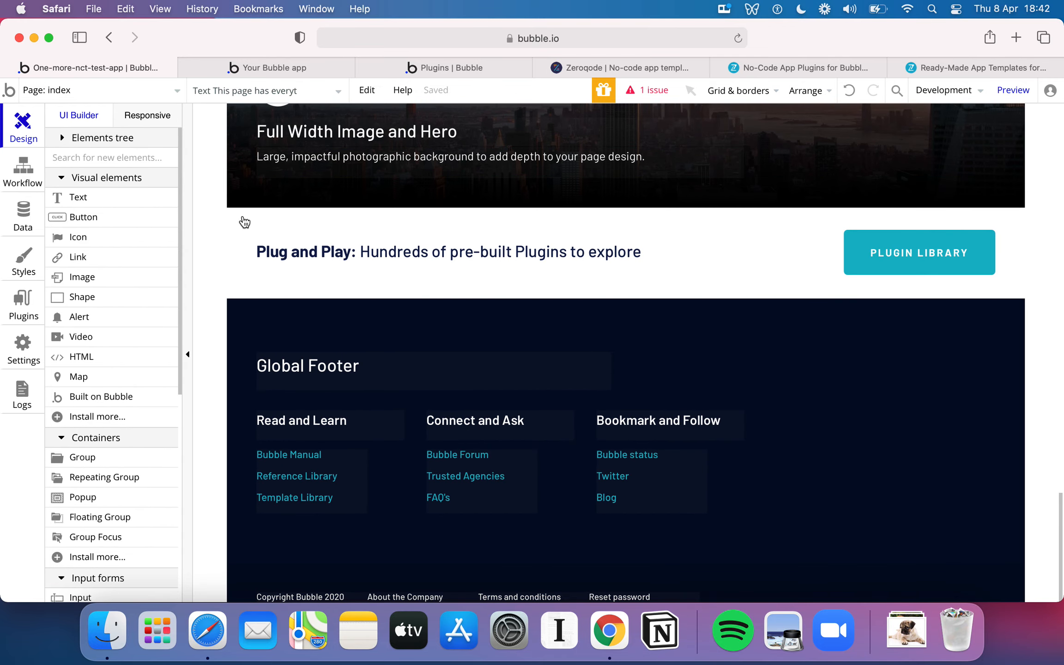
scroll(269, 221, "up", 15)
scroll(268, 221, "up", 3)
- Add a text element below the Bubble Boilerplate heading with the content This is a text box, and close its properties
scroll(95, 231, "down", 1)
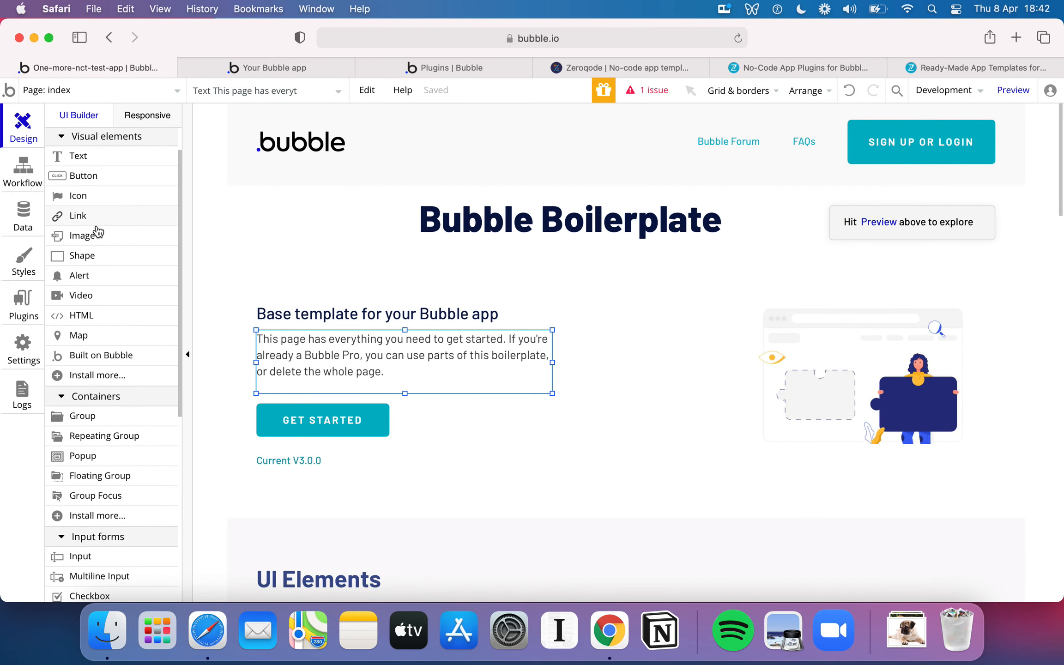
scroll(97, 231, "up", 1)
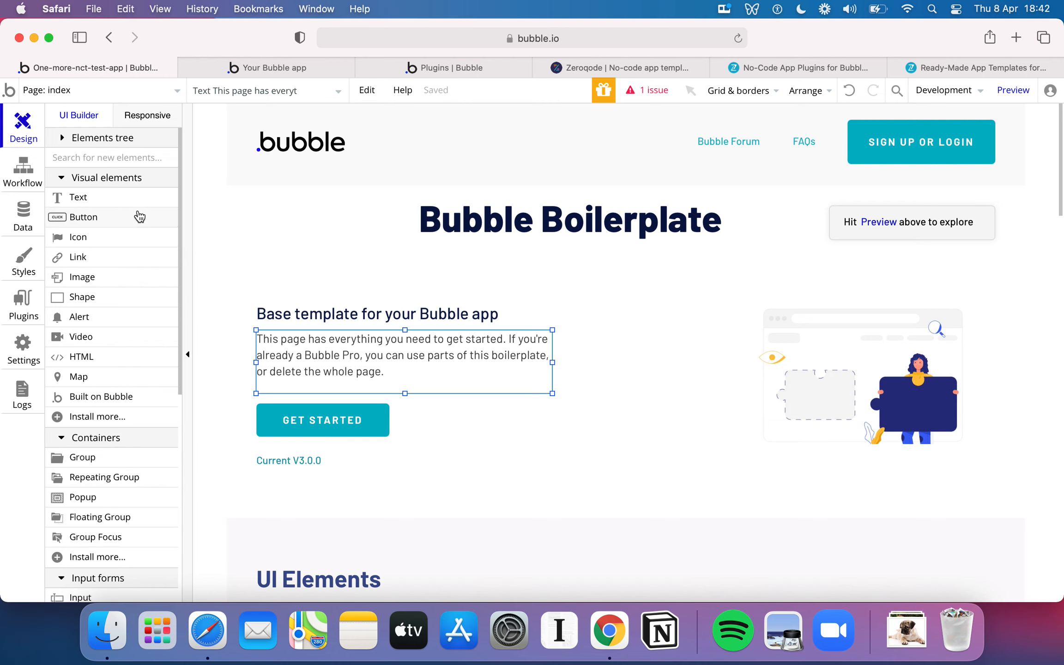
left_click_drag(117, 199, 419, 267)
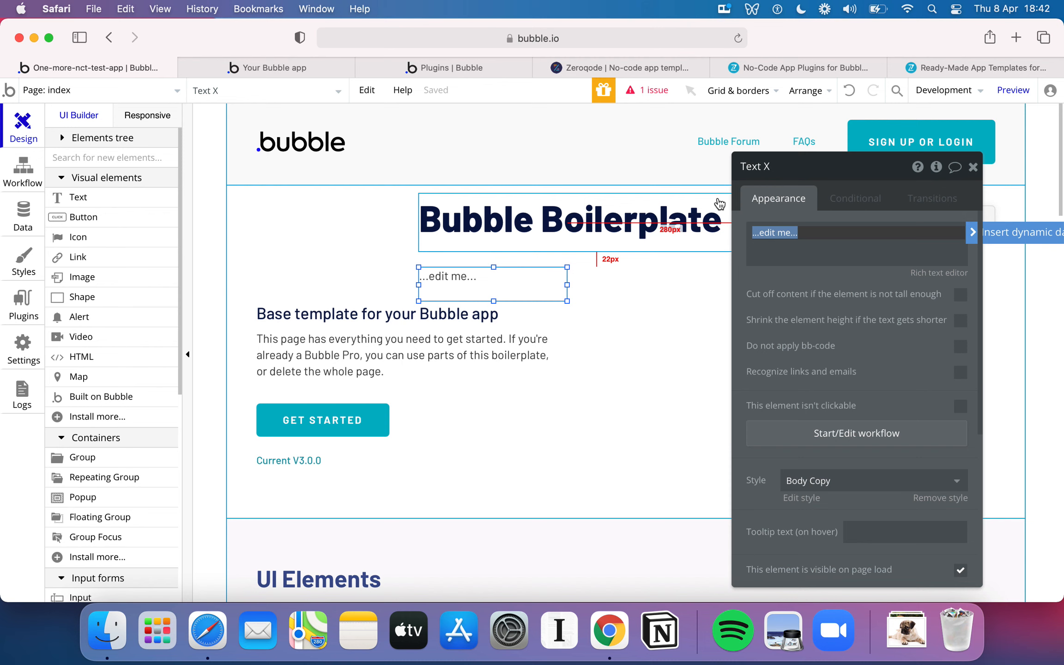
type("Tj")
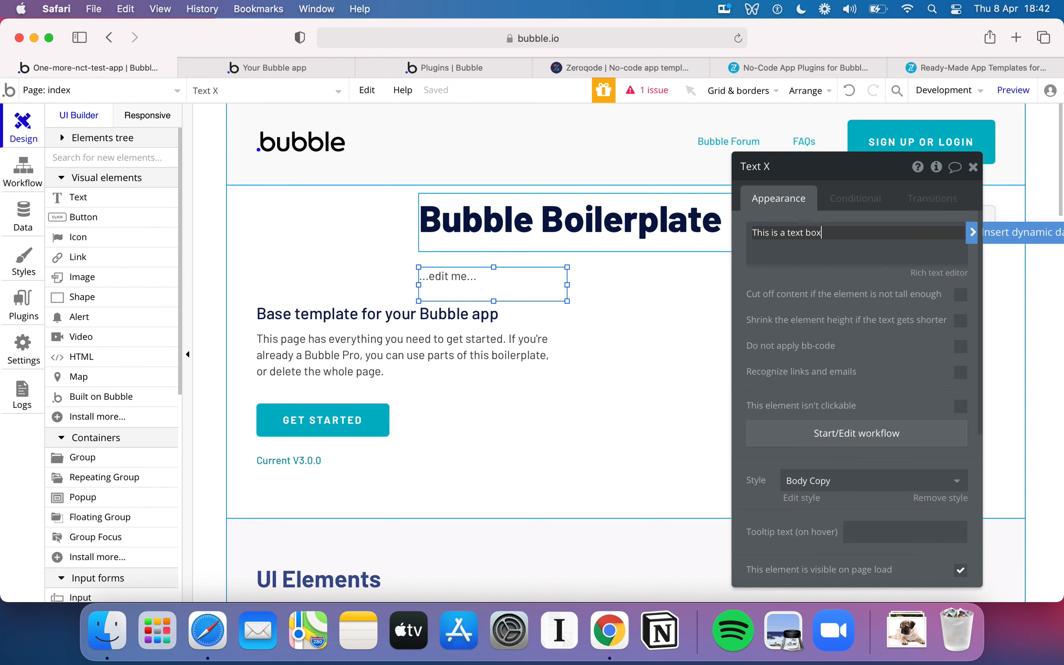
scroll(862, 352, "down", 5)
scroll(862, 356, "up", 5)
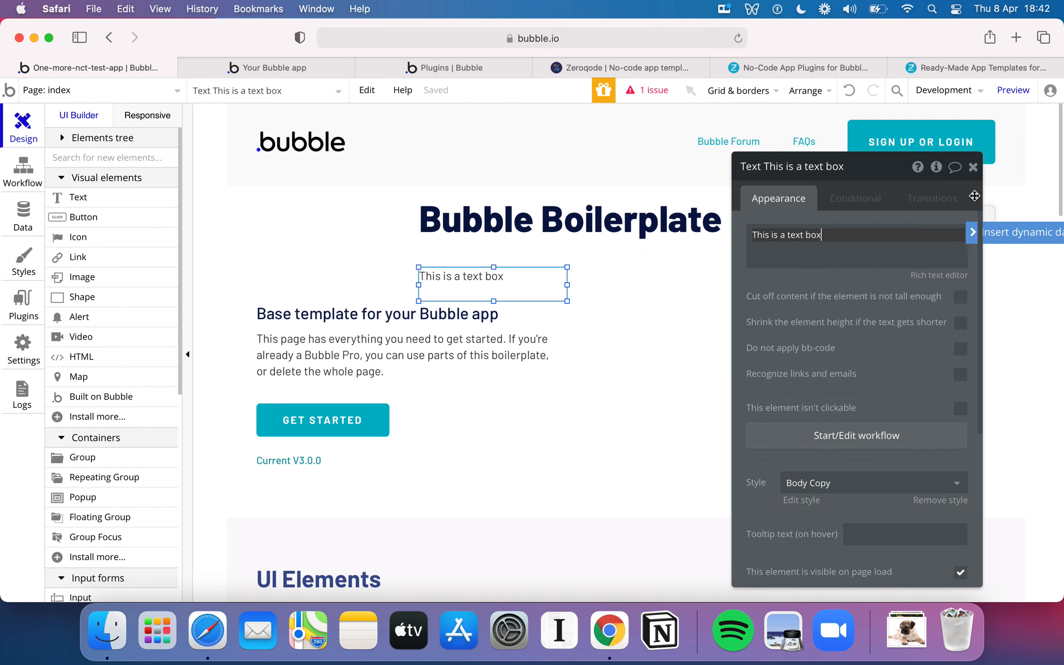
left_click(974, 166)
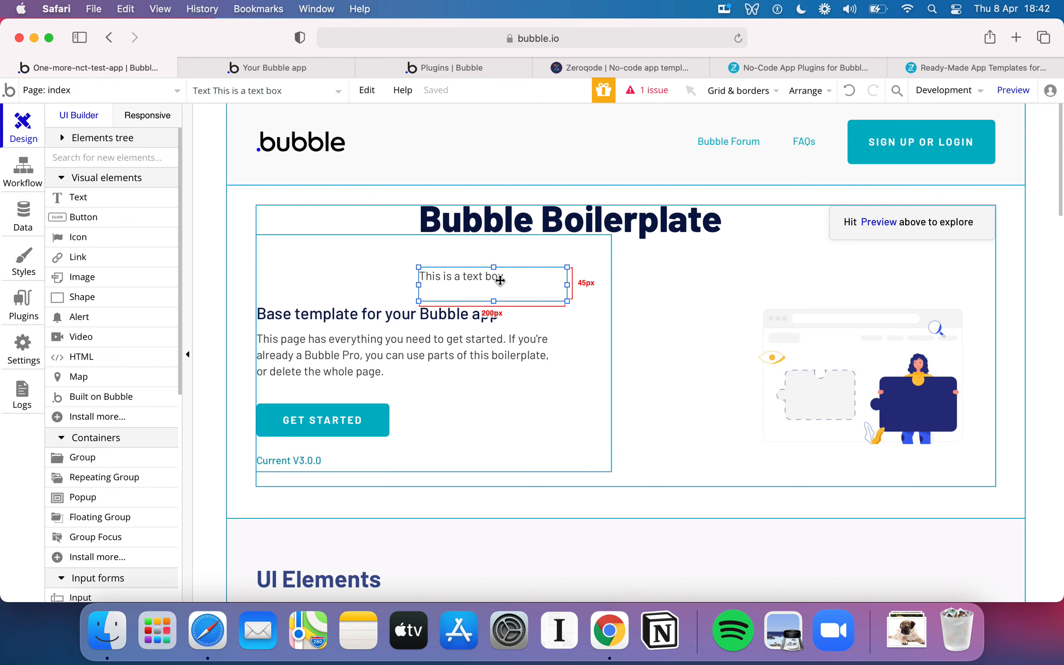
- Examine the new text element's Appearance and Conditional settings, including its style, workflow, visibility and size options
left_click(358, 269)
left_click(471, 277)
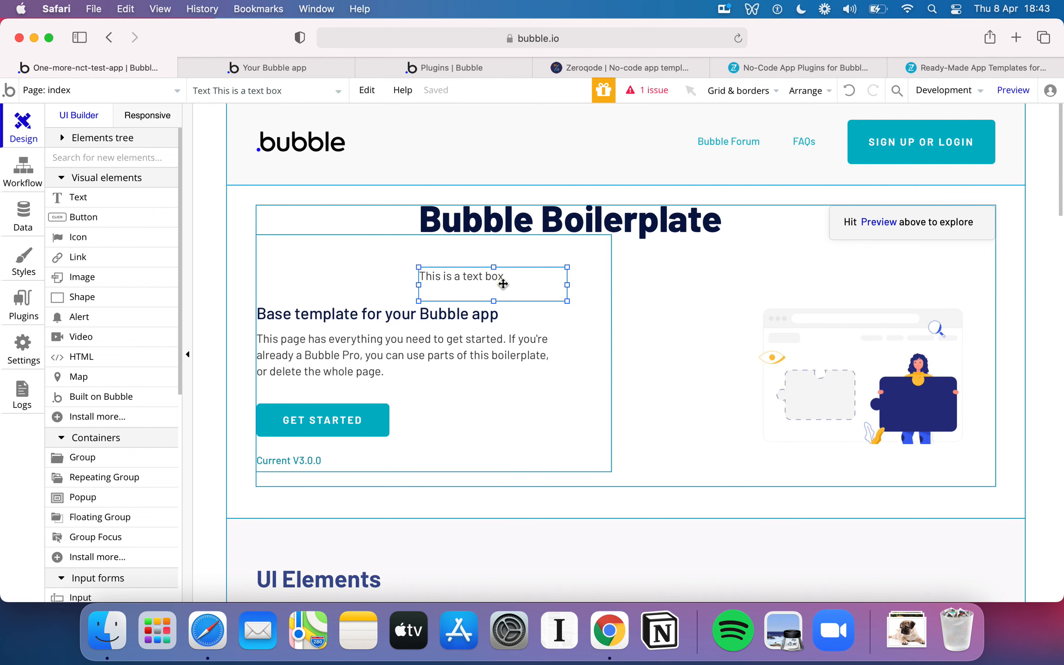
double_click(503, 284)
scroll(873, 277, "down", 6)
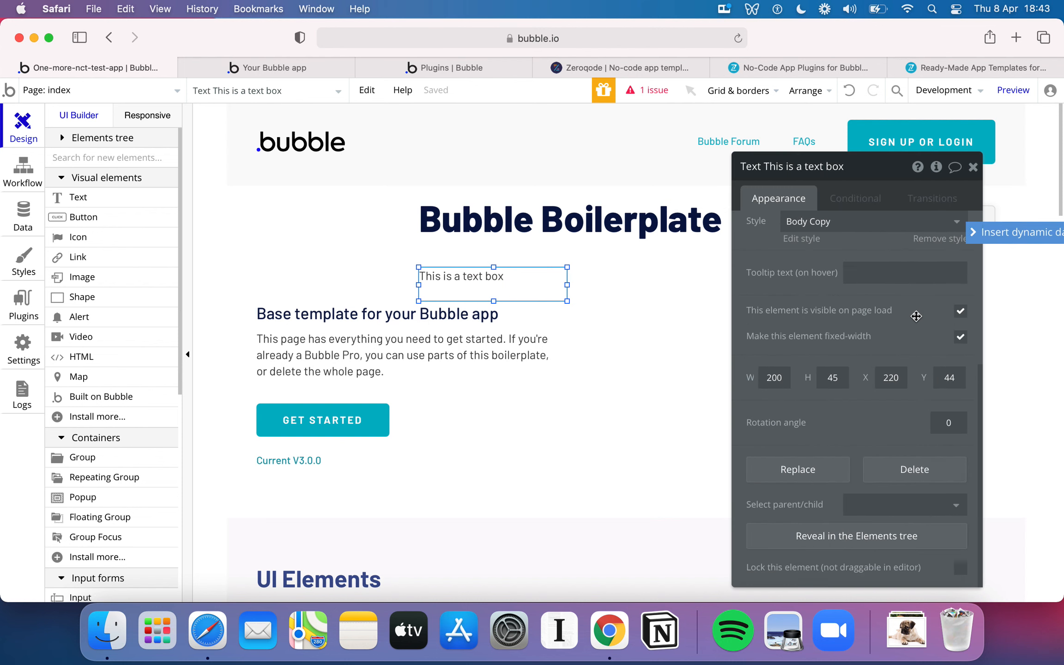
left_click(860, 199)
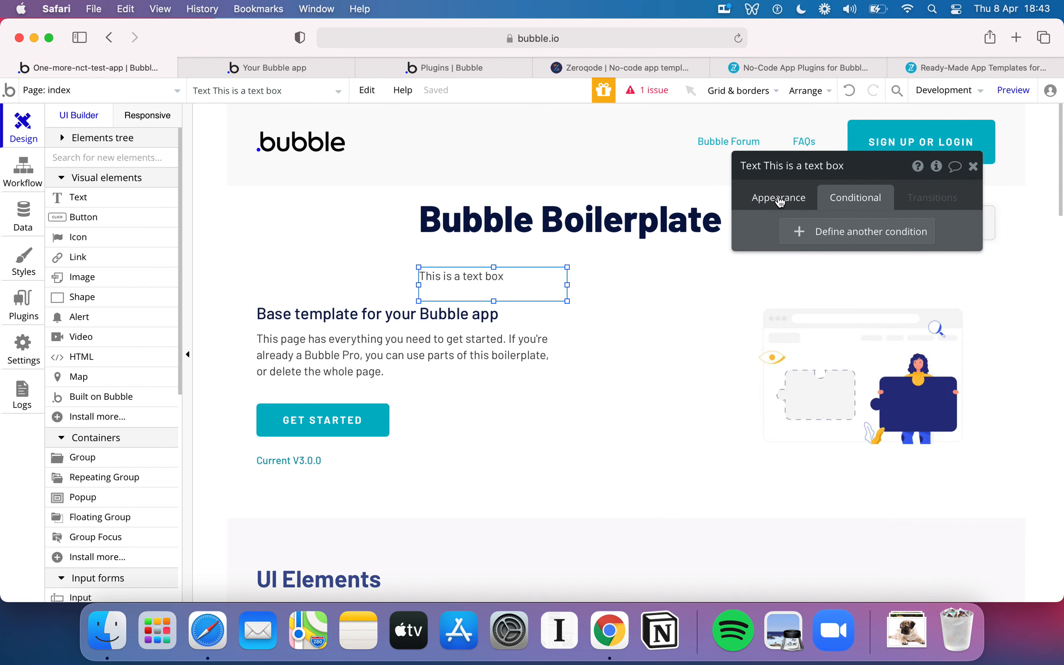
left_click(778, 197)
scroll(827, 273, "down", 4)
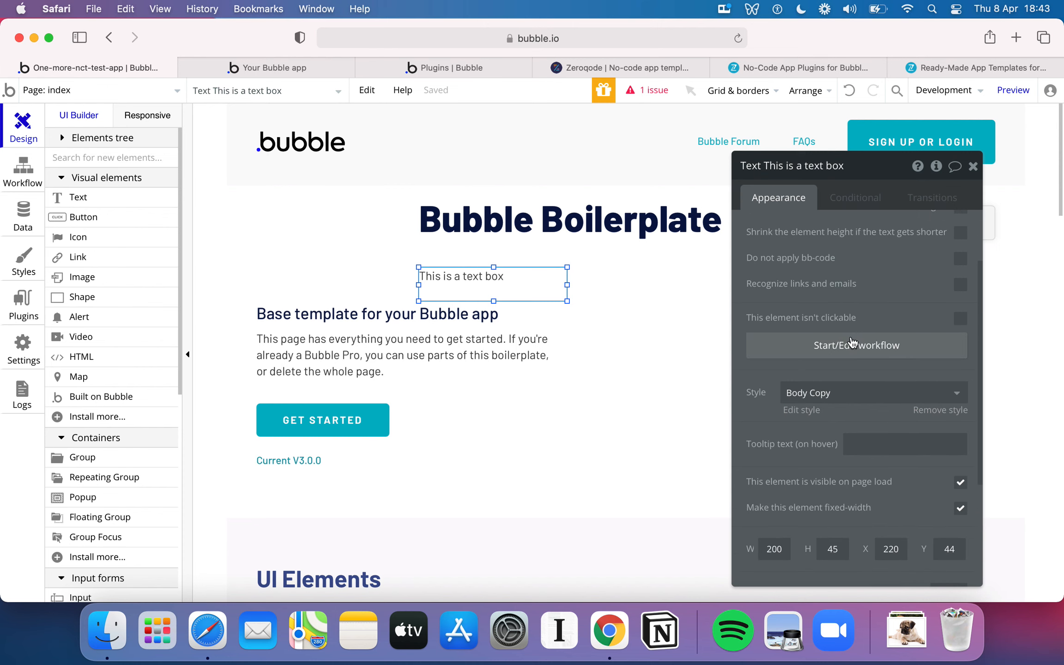
mouse_move(853, 343)
scroll(880, 270, "up", 2)
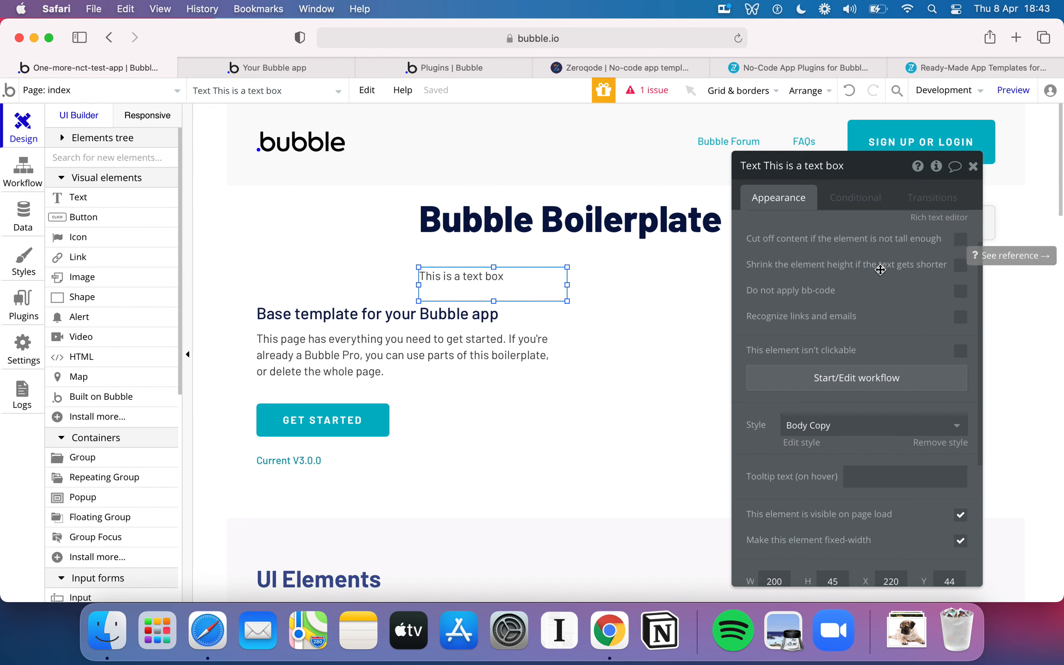
scroll(881, 269, "up", 3)
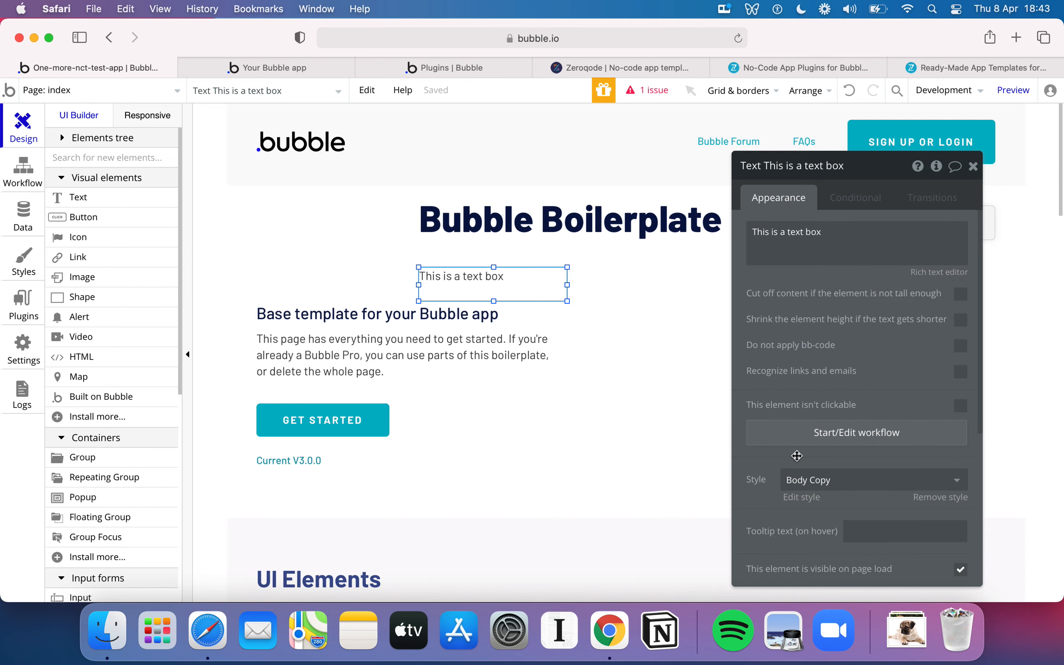
scroll(797, 456, "down", 1)
scroll(797, 456, "down", 2)
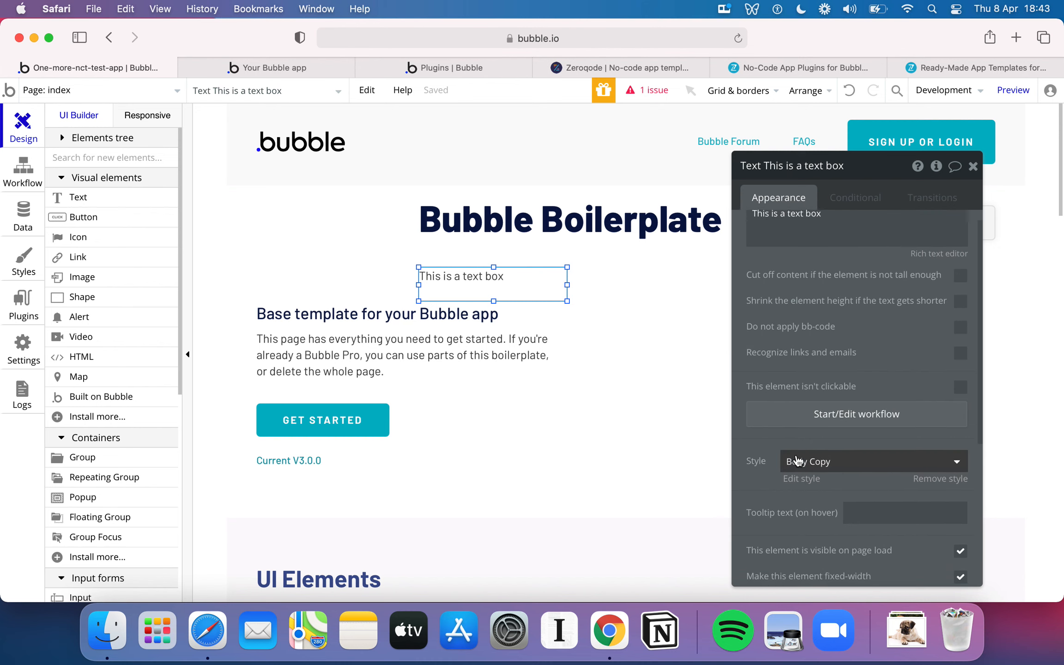
scroll(797, 456, "down", 10)
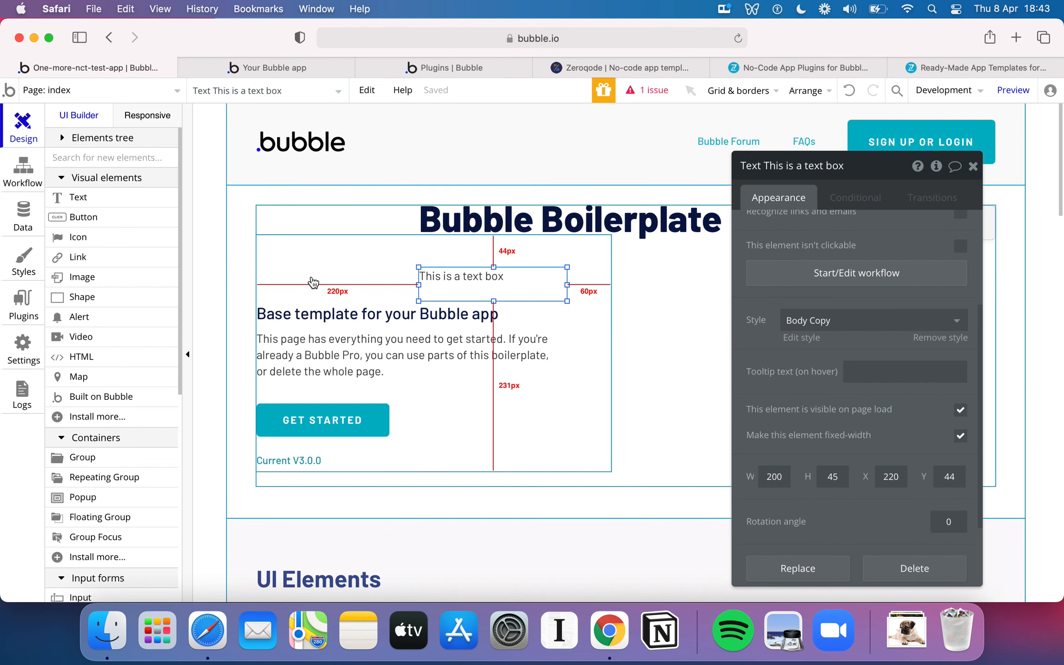
left_click(319, 217)
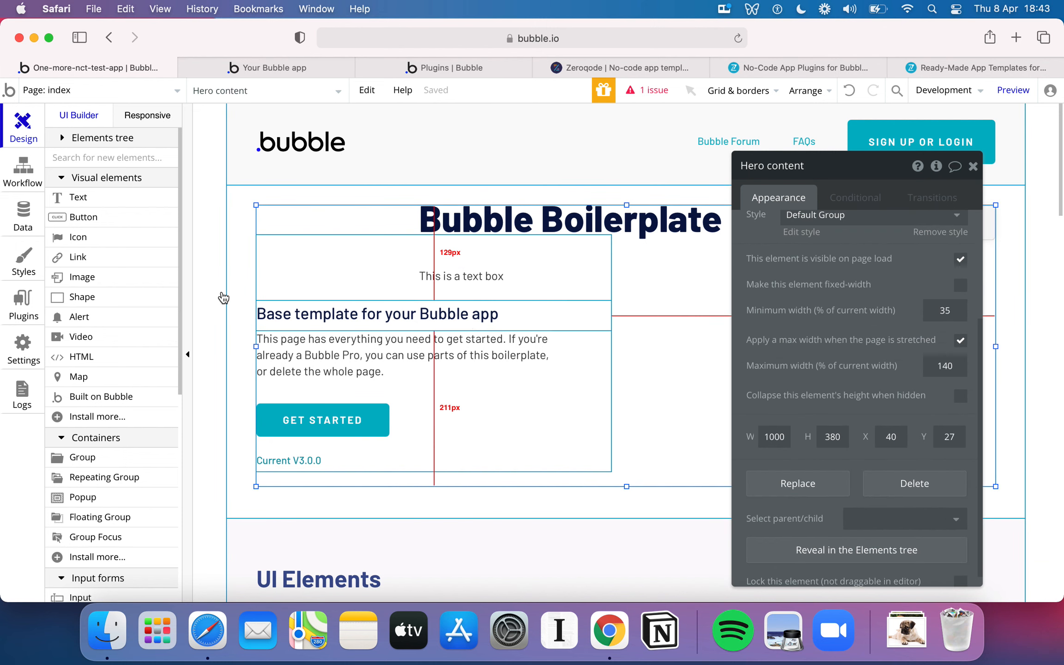
- Examine the index page's workflows: the GET STARTED button's click event and the General, Elements and Custom event types available for a new event
mouse_move(53, 224)
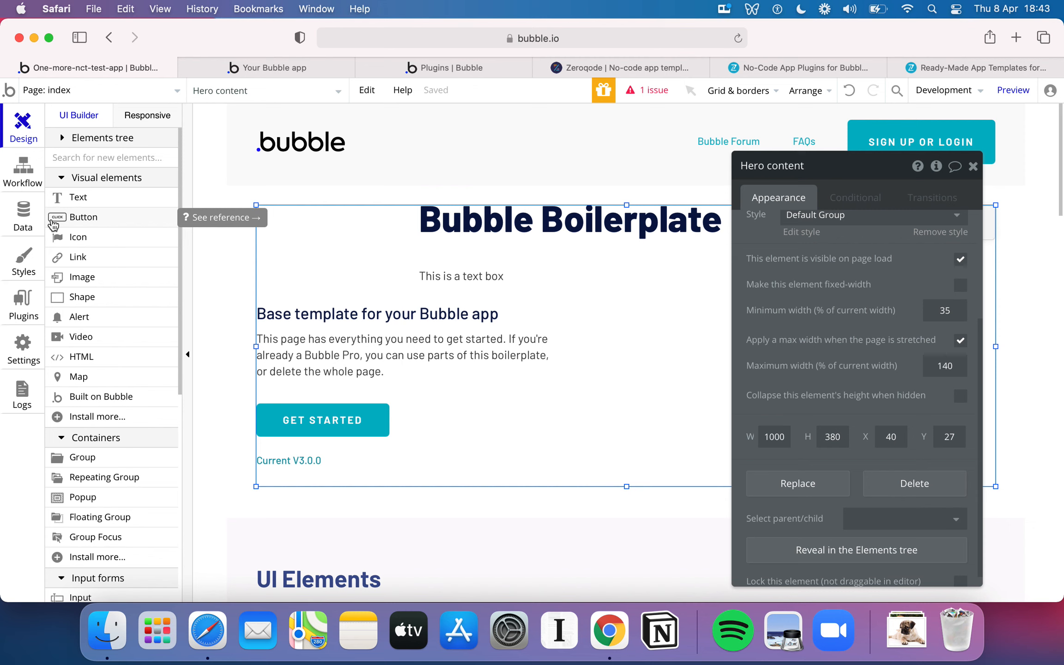
left_click(24, 175)
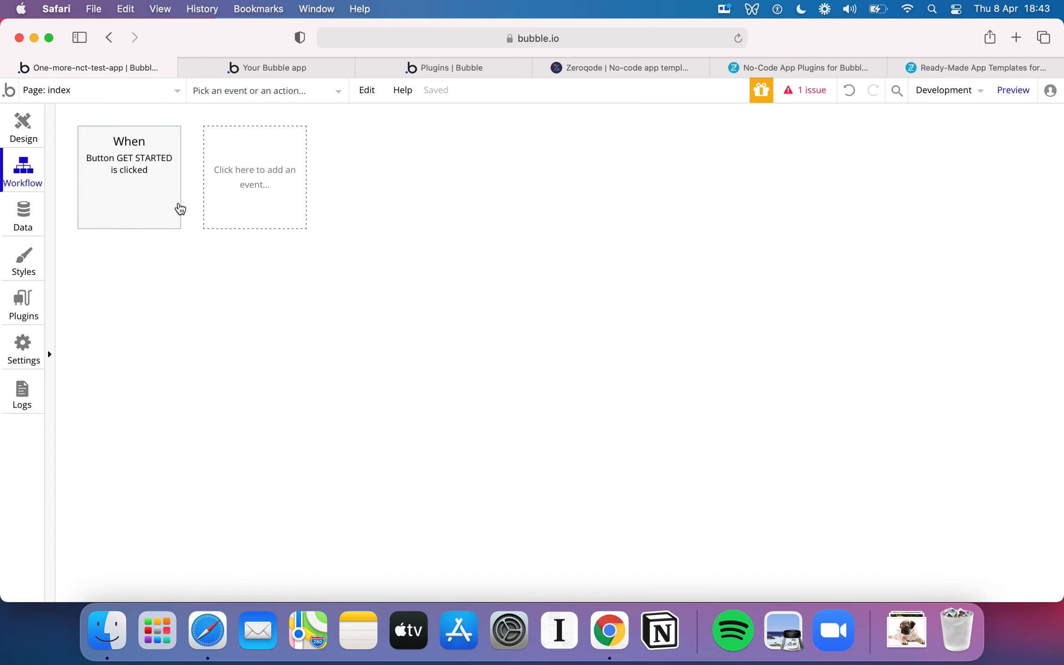
mouse_move(165, 193)
left_click(156, 171)
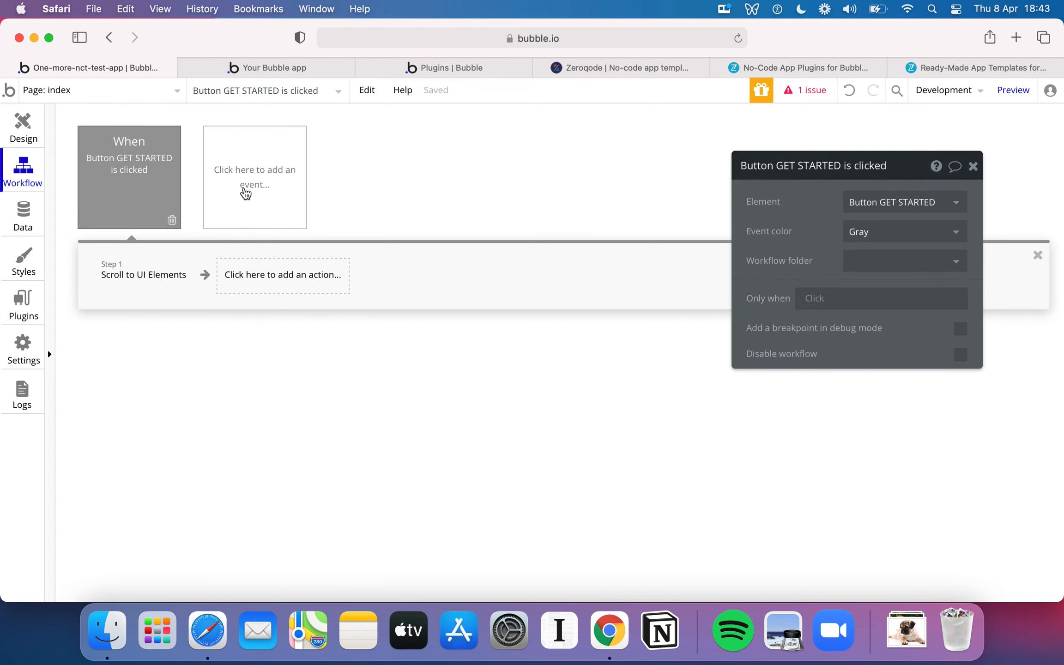
left_click(257, 196)
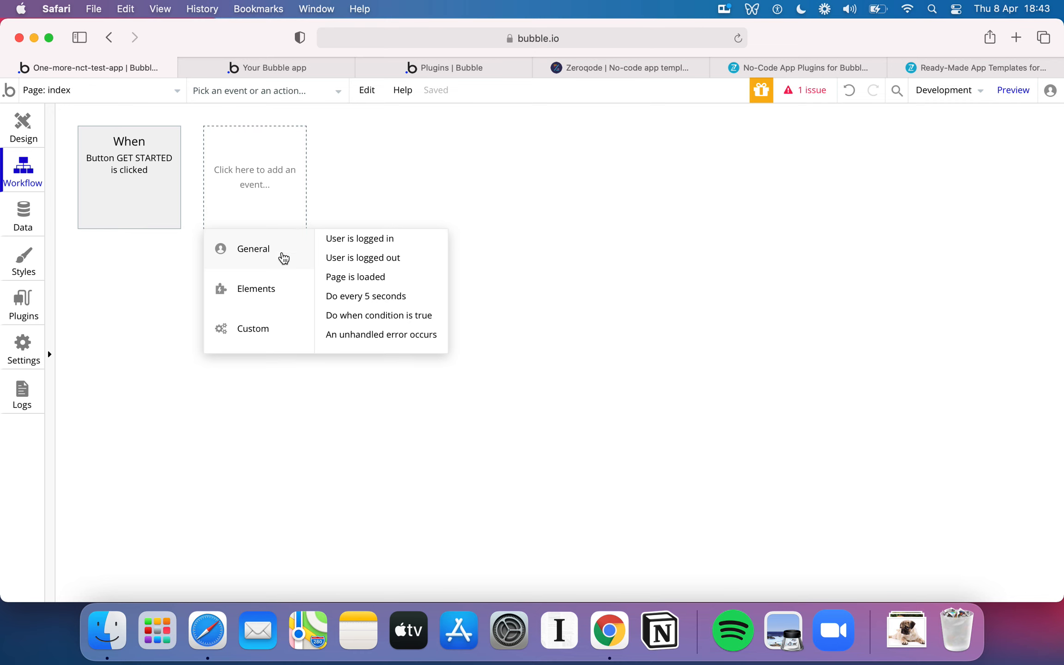
mouse_move(286, 298)
mouse_move(286, 346)
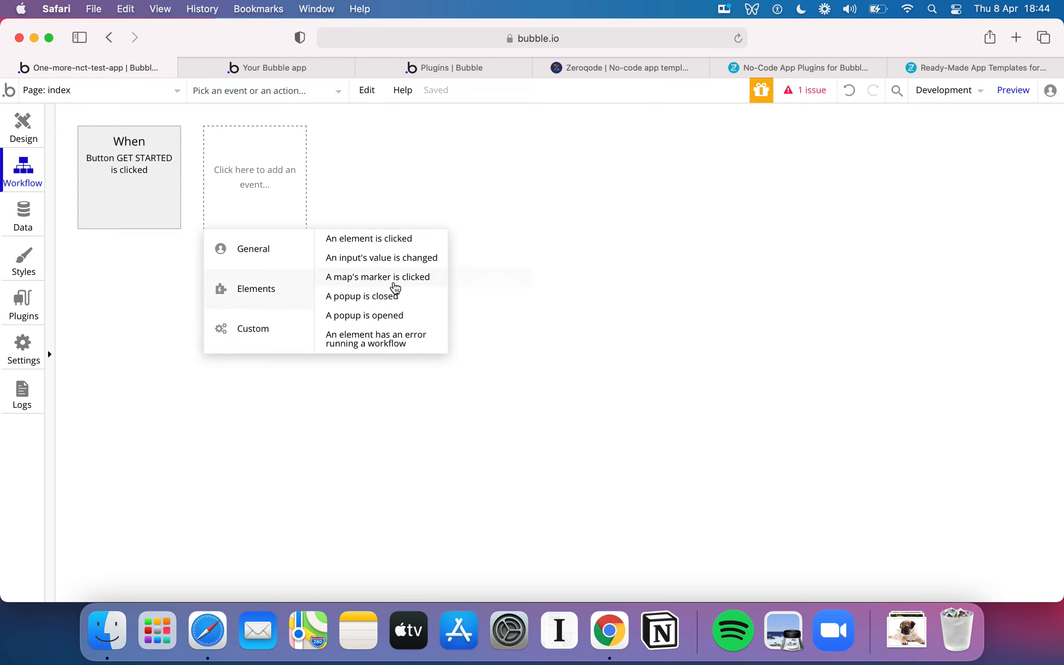
- Add an "An element is clicked" event to the index page's workflows and view the action categories available for it
mouse_move(363, 285)
mouse_move(377, 244)
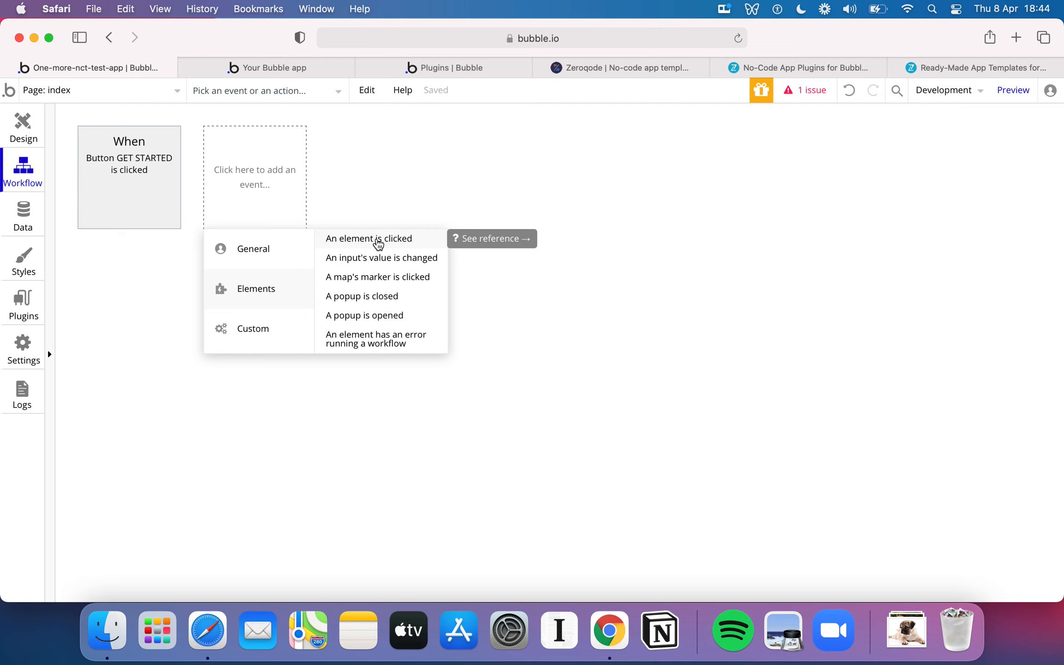
left_click(378, 241)
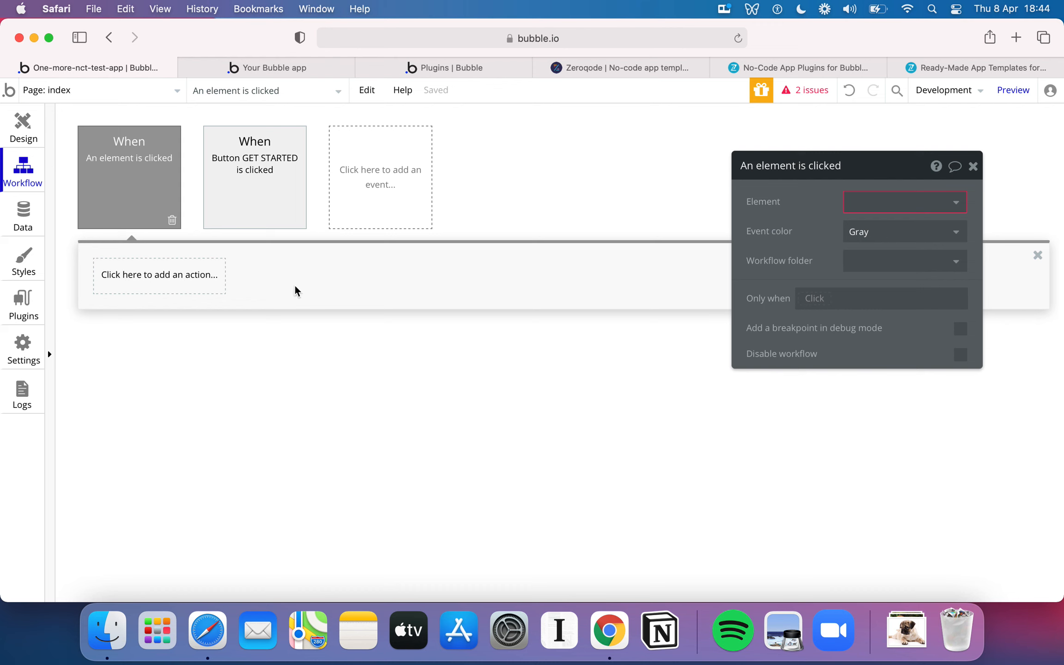
left_click(200, 275)
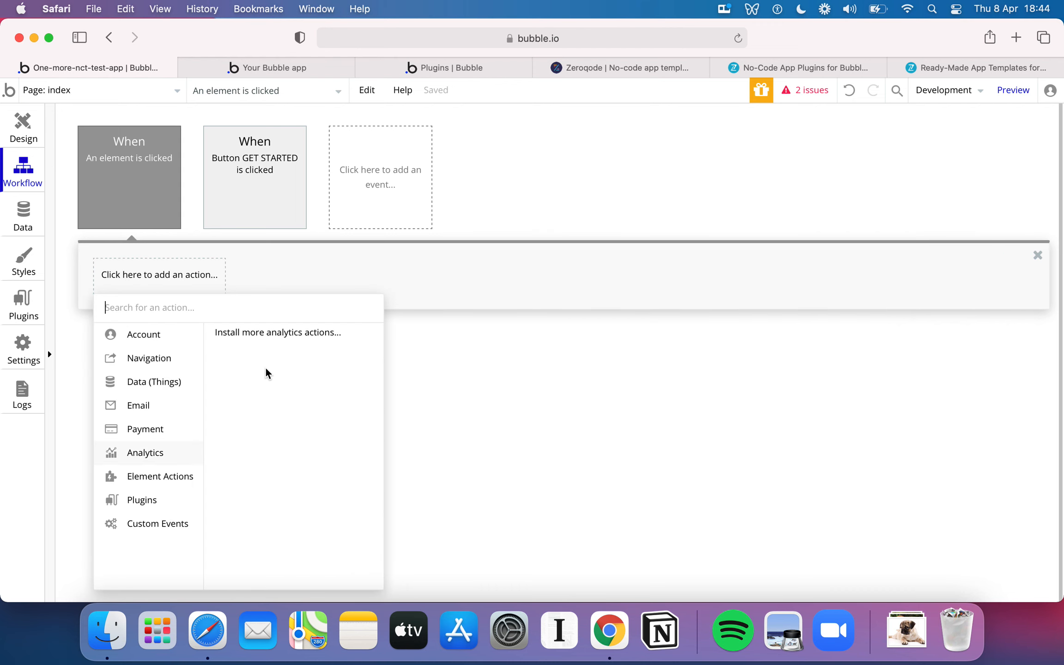
left_click(621, 199)
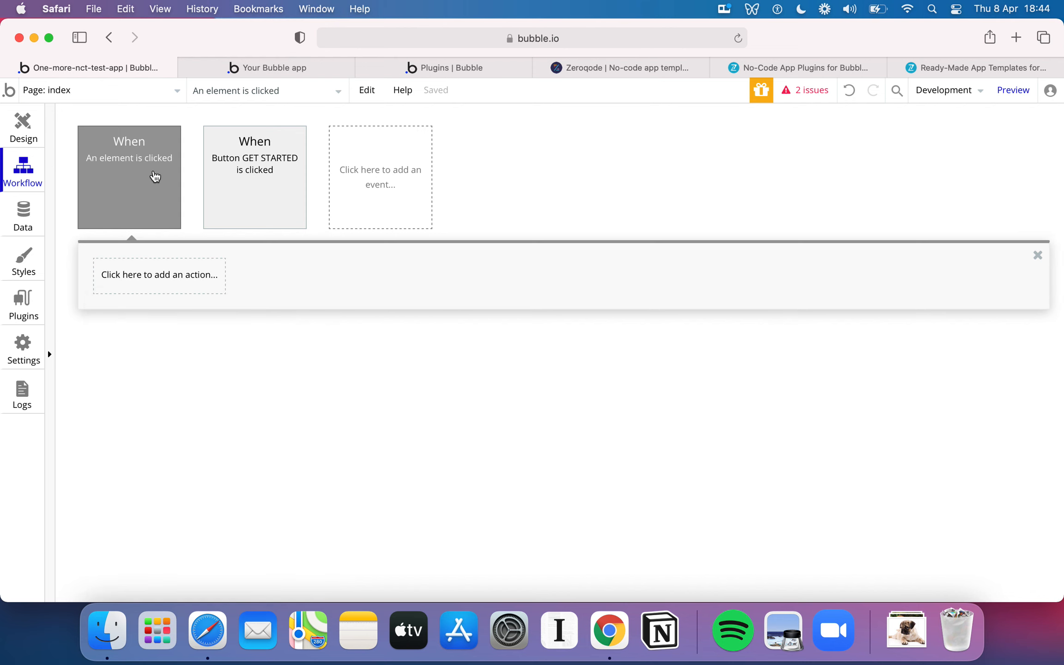
- Create a custom data type named New Things in the app's database
left_click(35, 211)
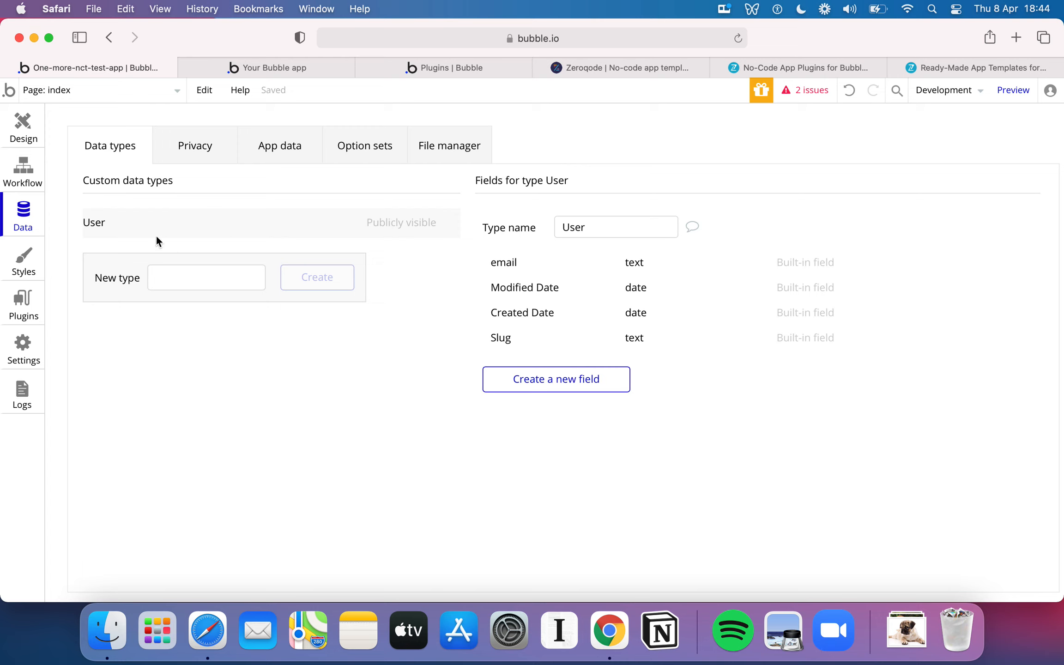
left_click(198, 277)
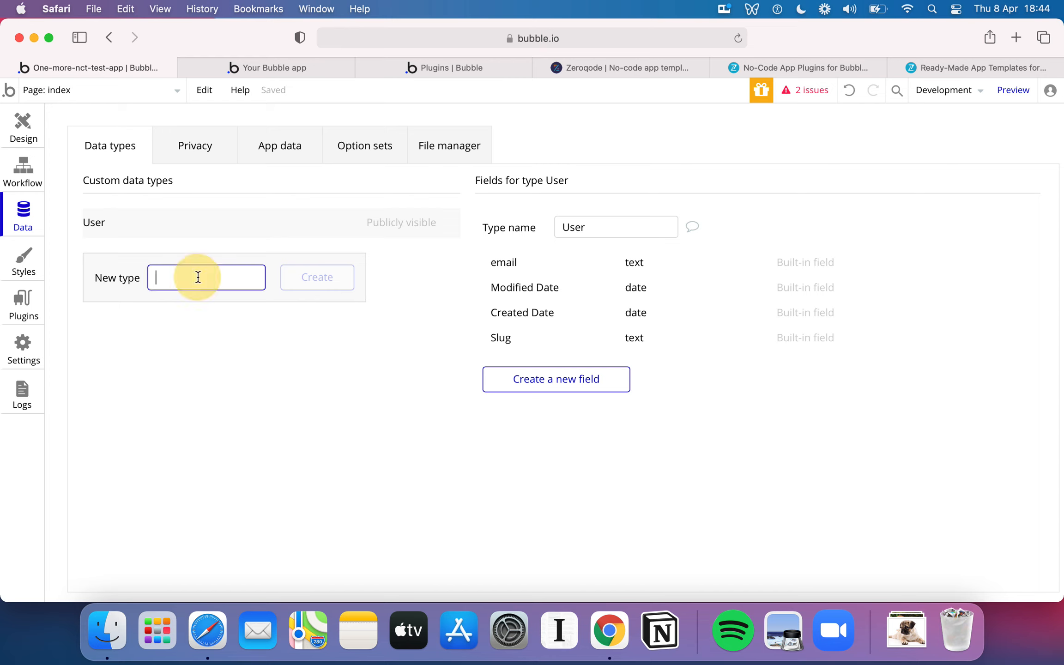
type("New Things")
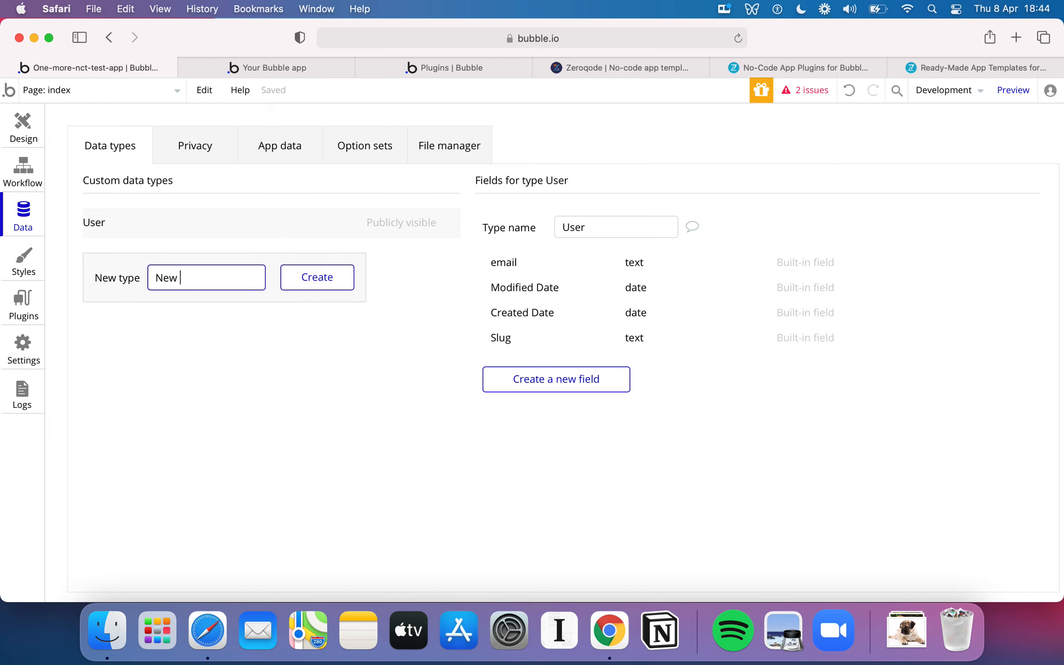
left_click(313, 283)
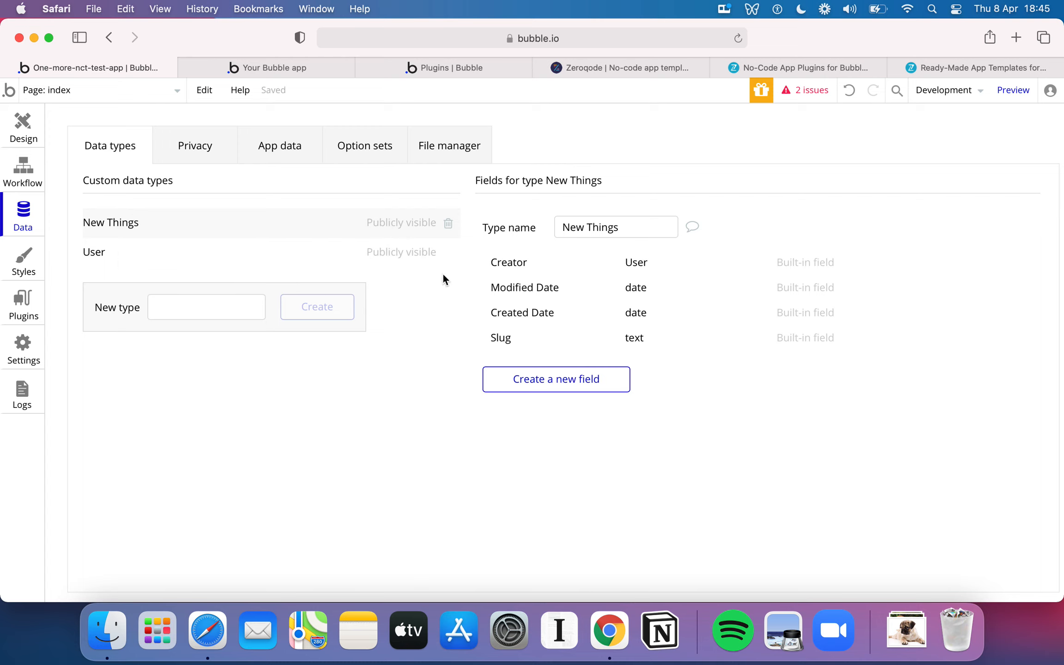
- Examine the field types offered for a new field of the New Things data type, and cancel the field
left_click(556, 376)
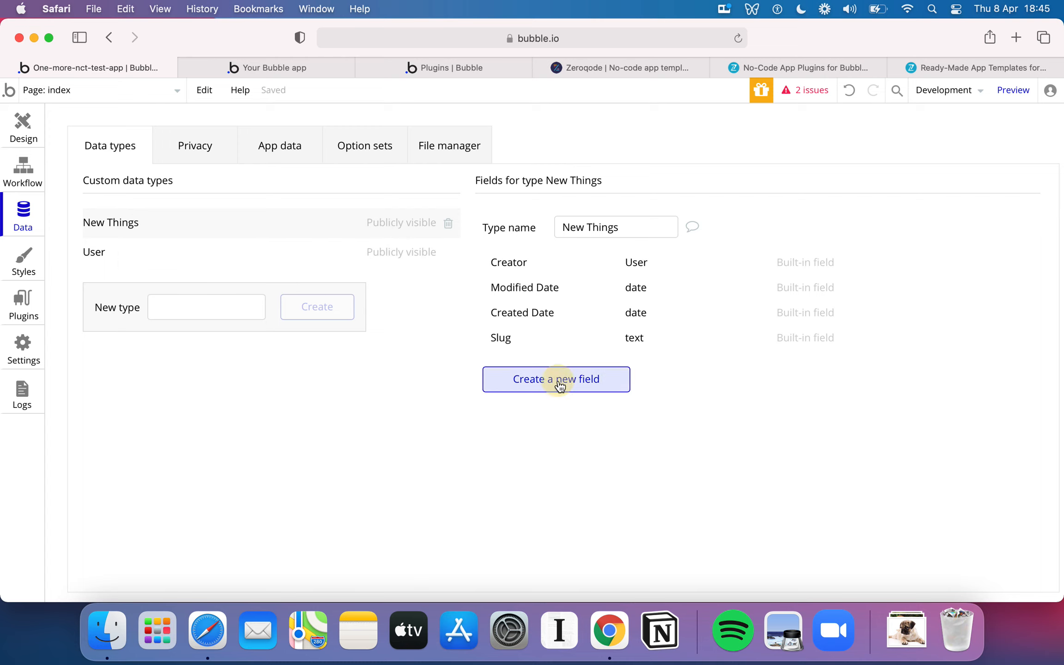
left_click(586, 220)
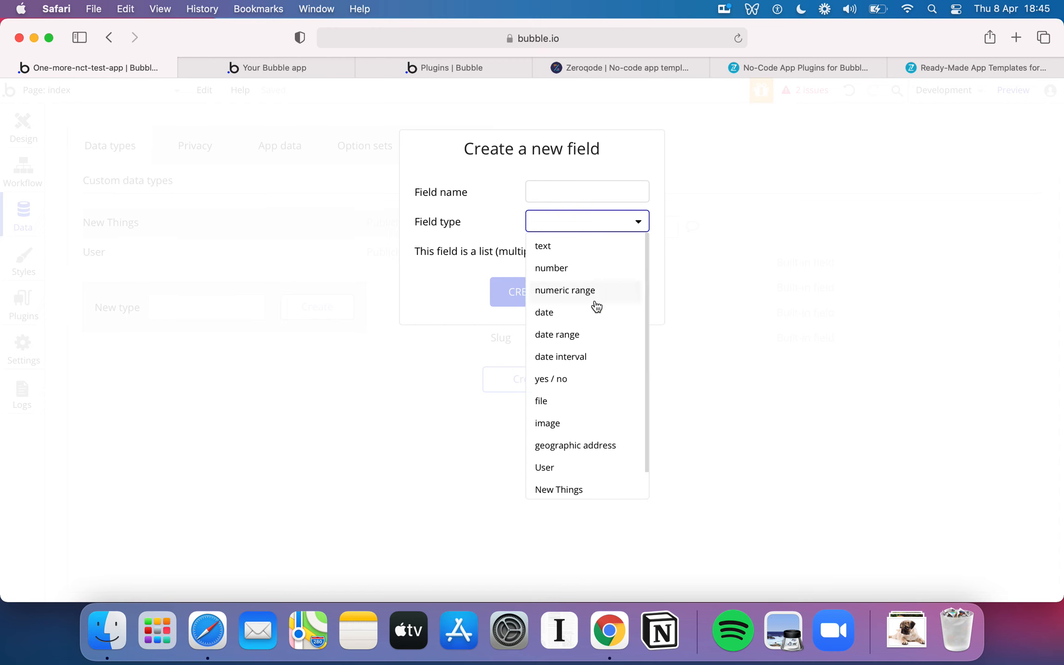
scroll(596, 314, "down", 2)
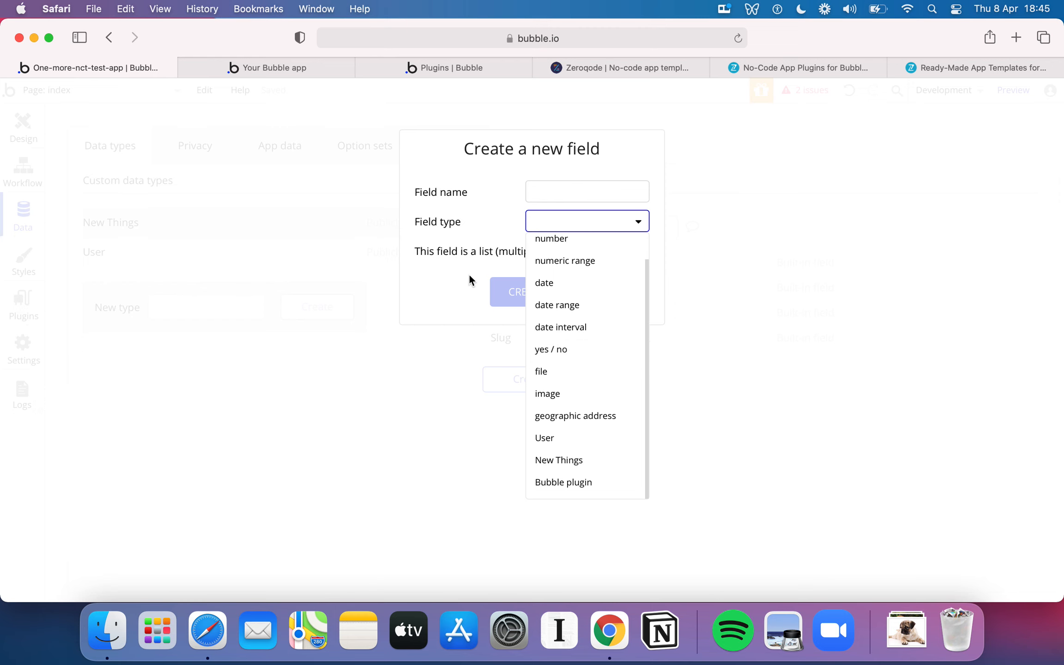
left_click(464, 261)
left_click(607, 297)
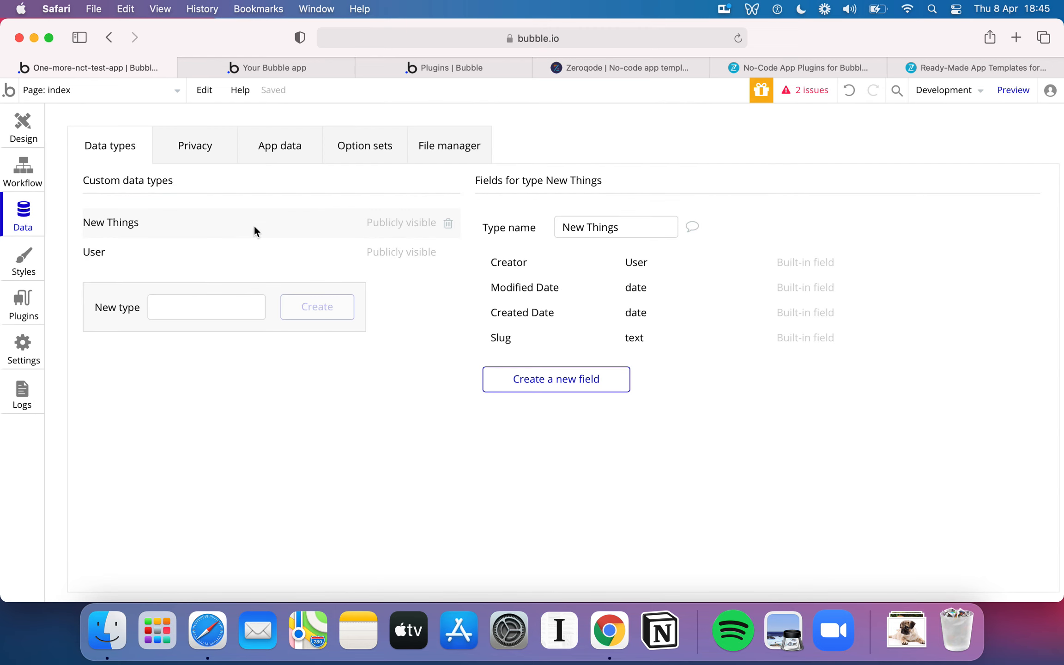
- Look over the database's privacy rules, app data, option sets and file manager sections
left_click(190, 140)
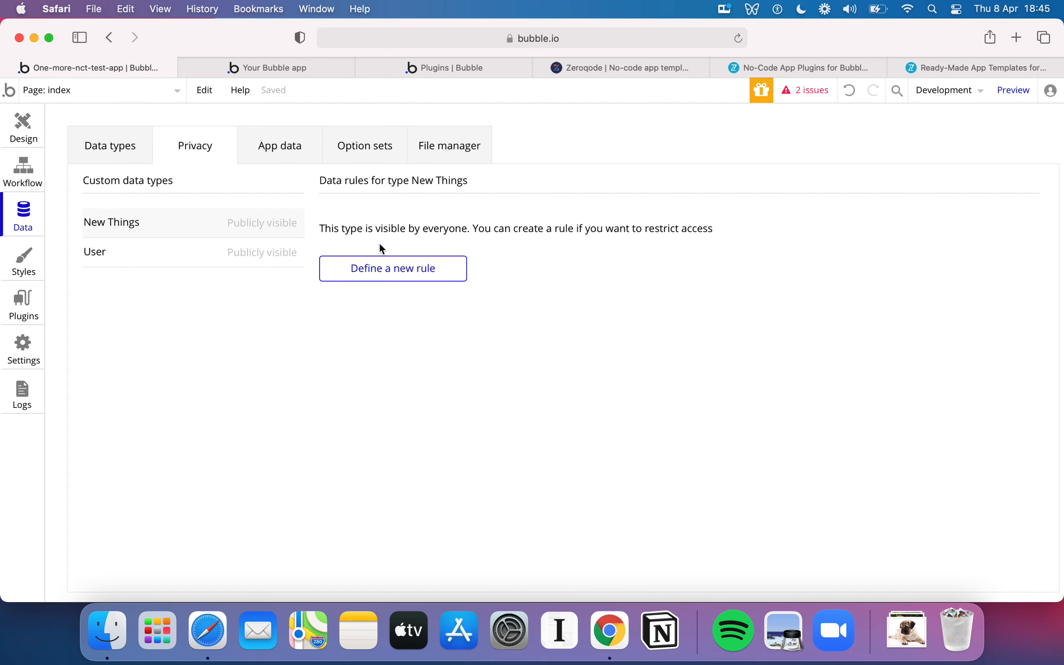
left_click(283, 149)
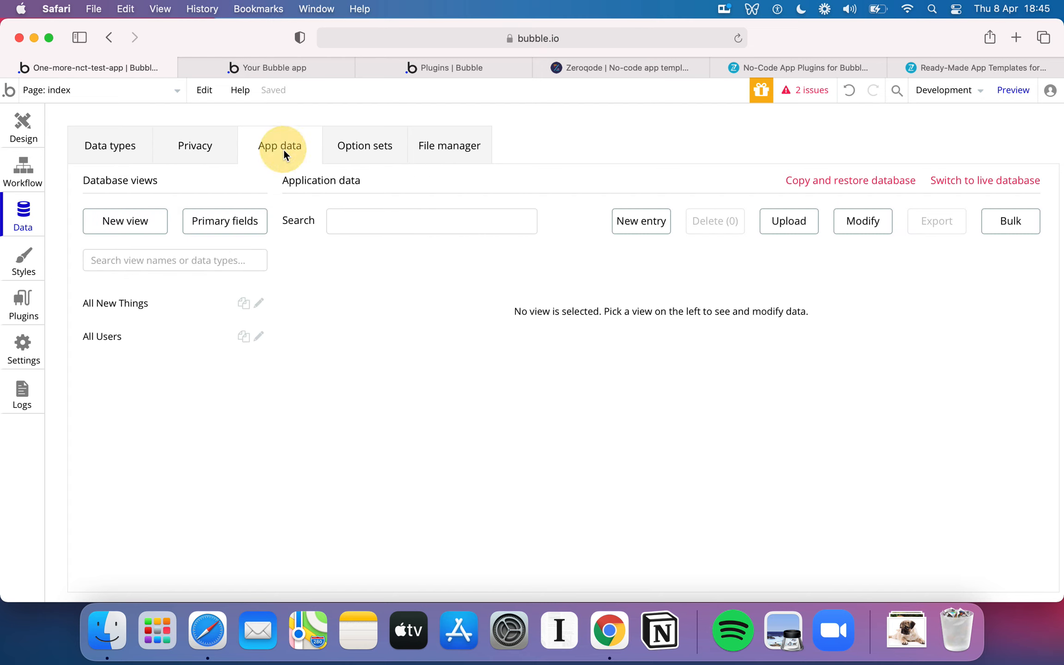
left_click(366, 147)
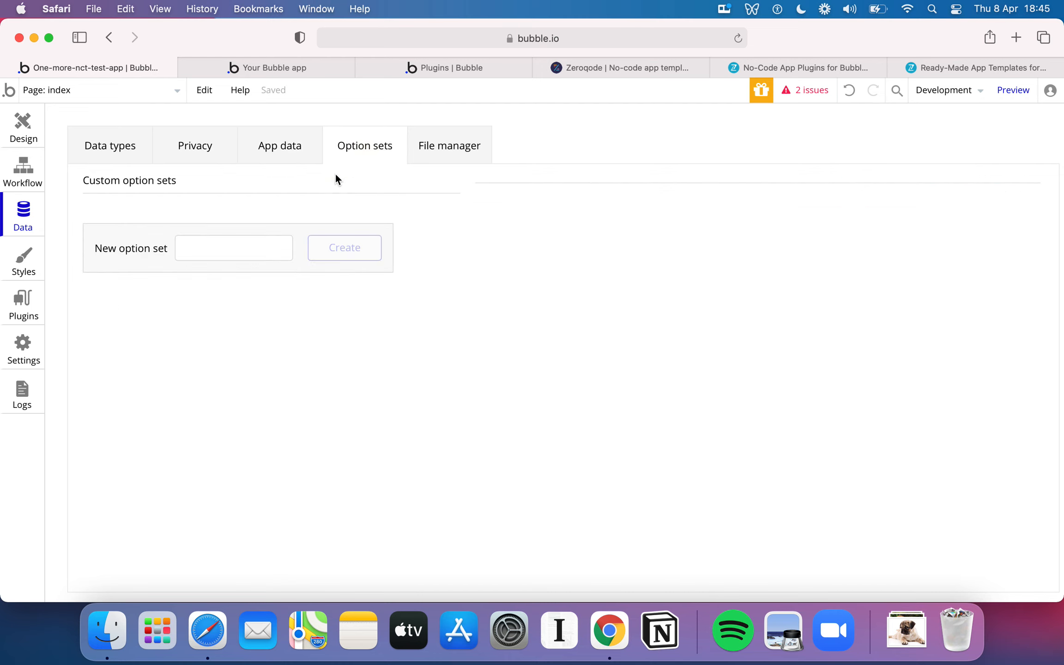
left_click(209, 245)
left_click(422, 159)
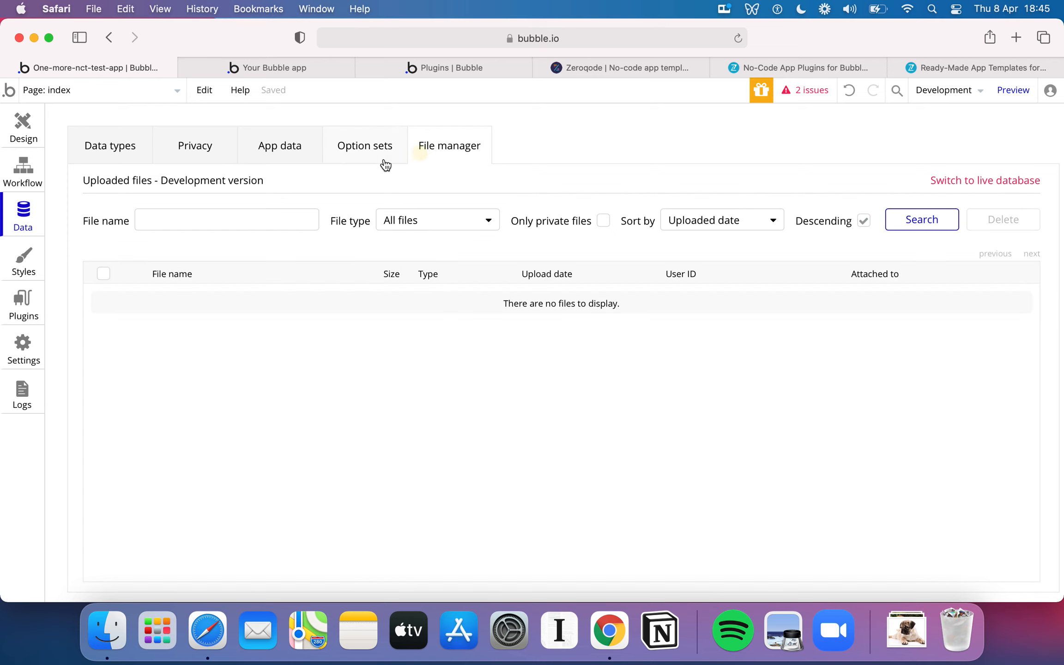
- View the All Users application data and its new entry form without saving an entry, and return to the data types
left_click(285, 148)
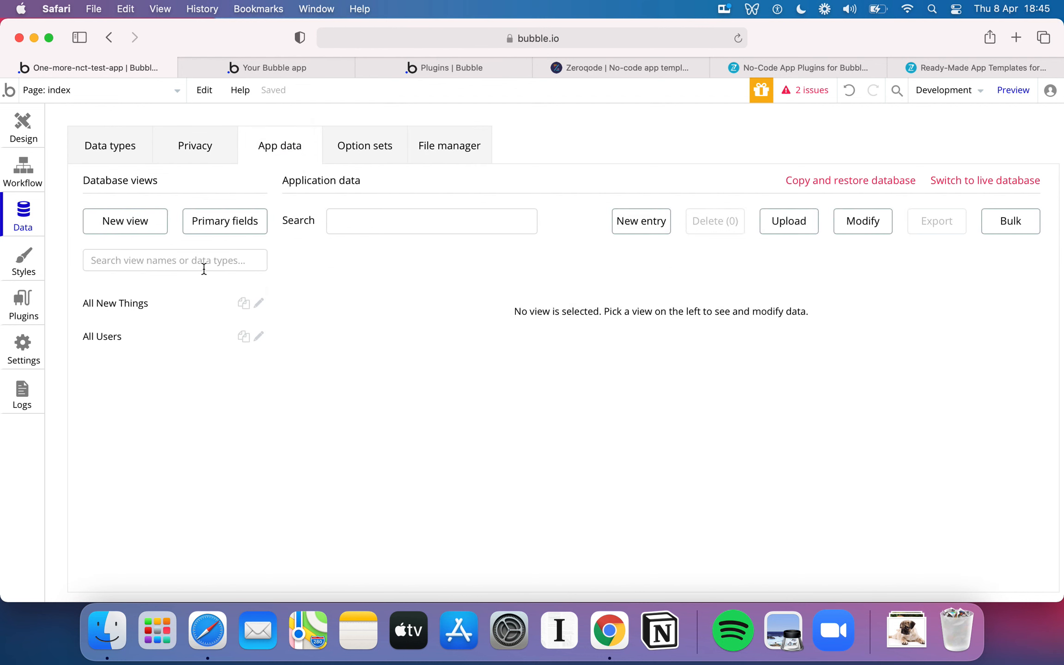
left_click(203, 340)
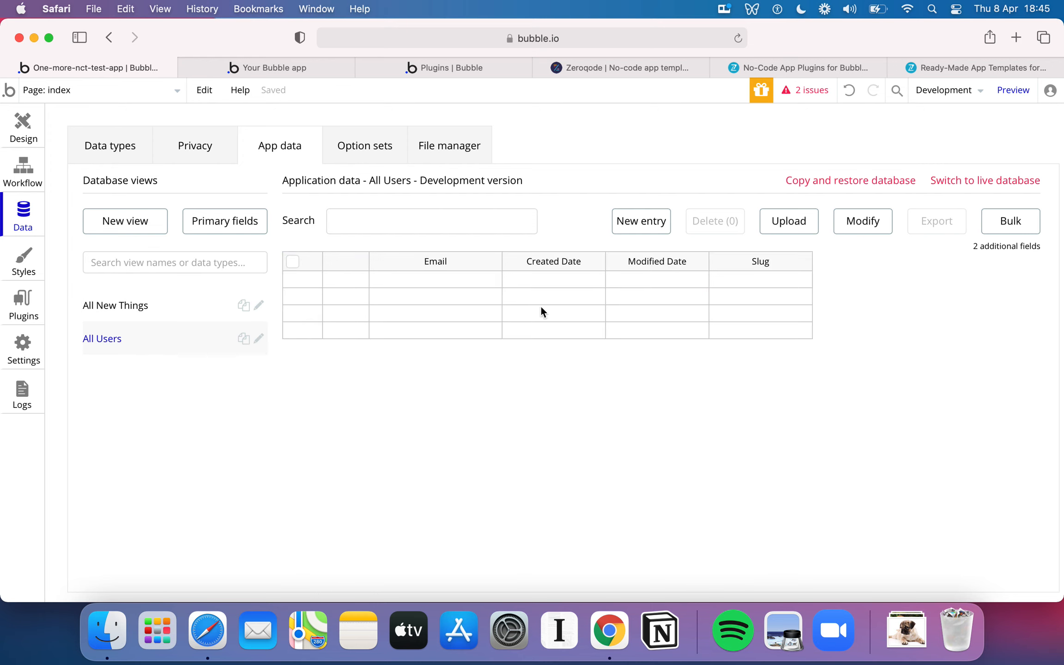
left_click(641, 224)
left_click(957, 303)
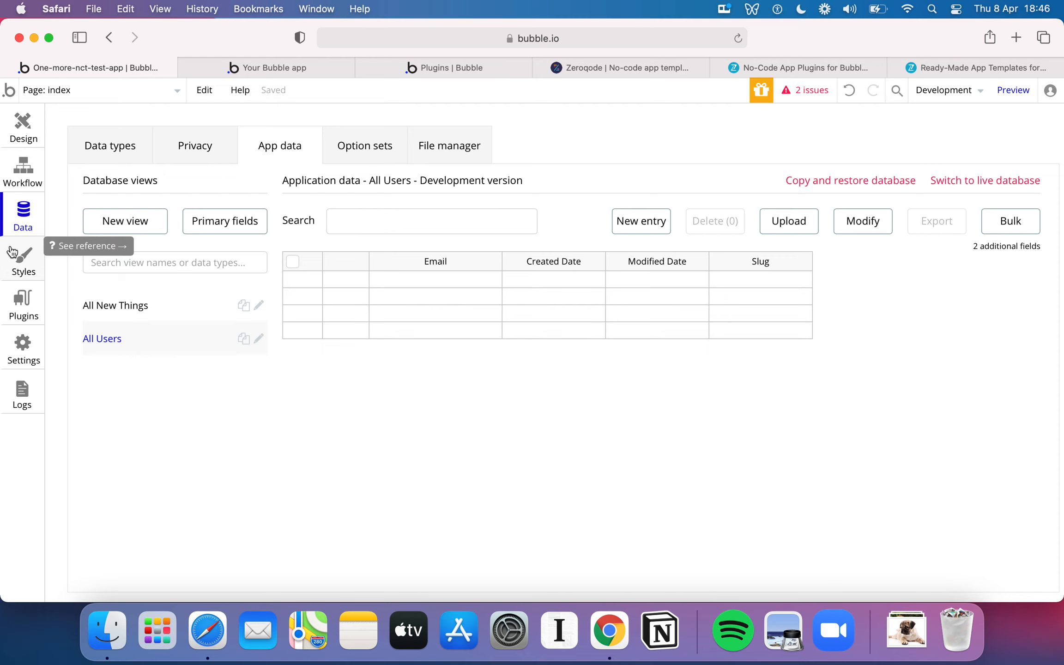
left_click(105, 146)
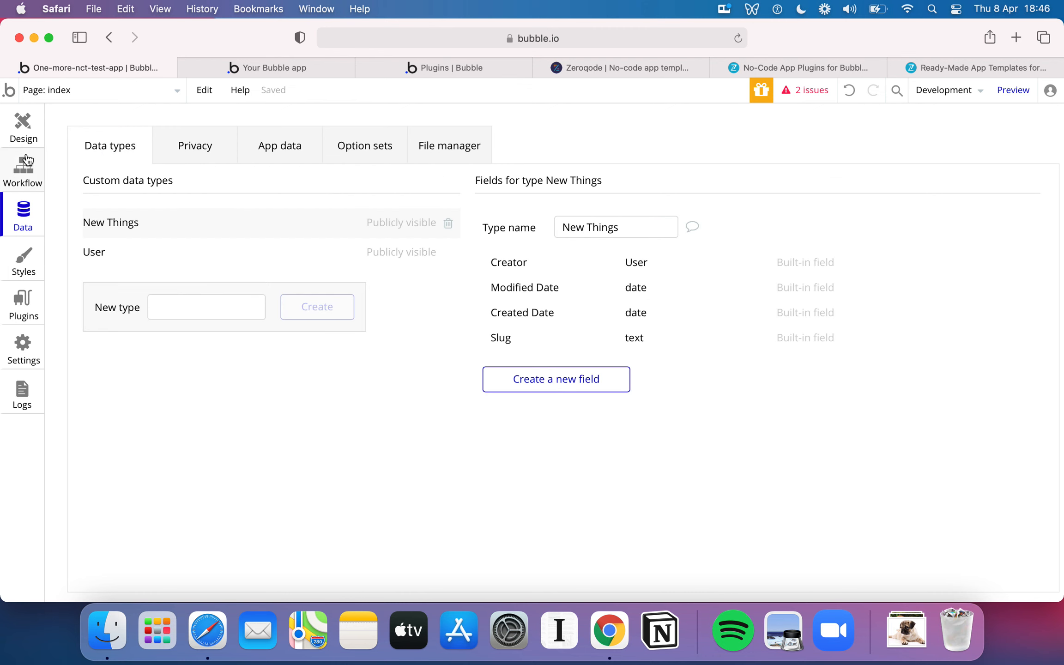
- Return to the index page design and look through the Hero content group's Appearance settings
left_click(24, 139)
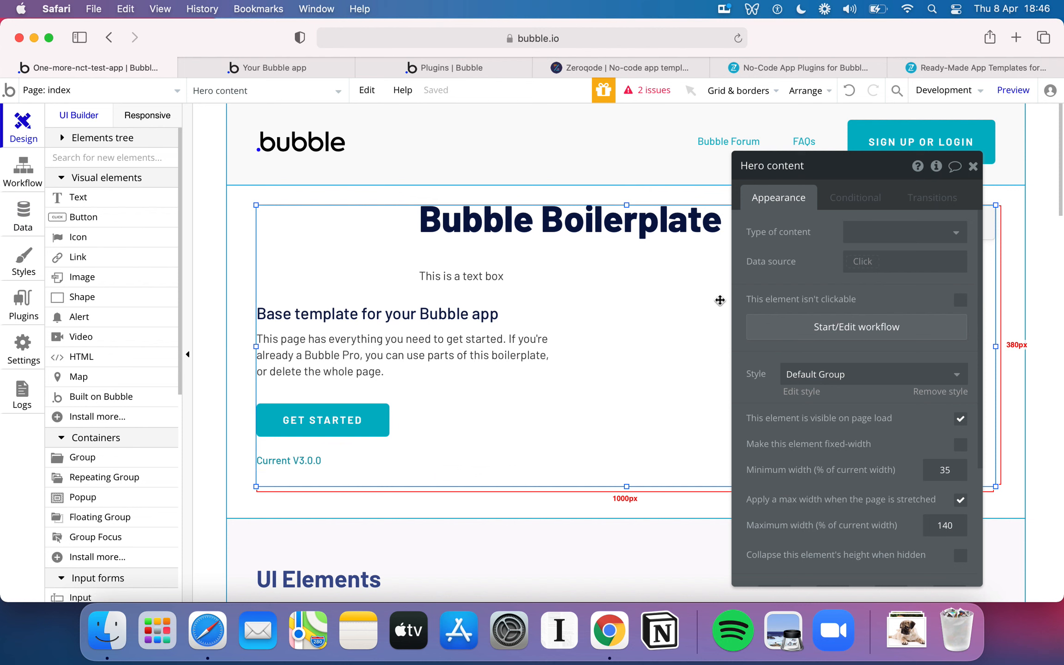
scroll(803, 381, "down", 1)
scroll(802, 381, "down", 5)
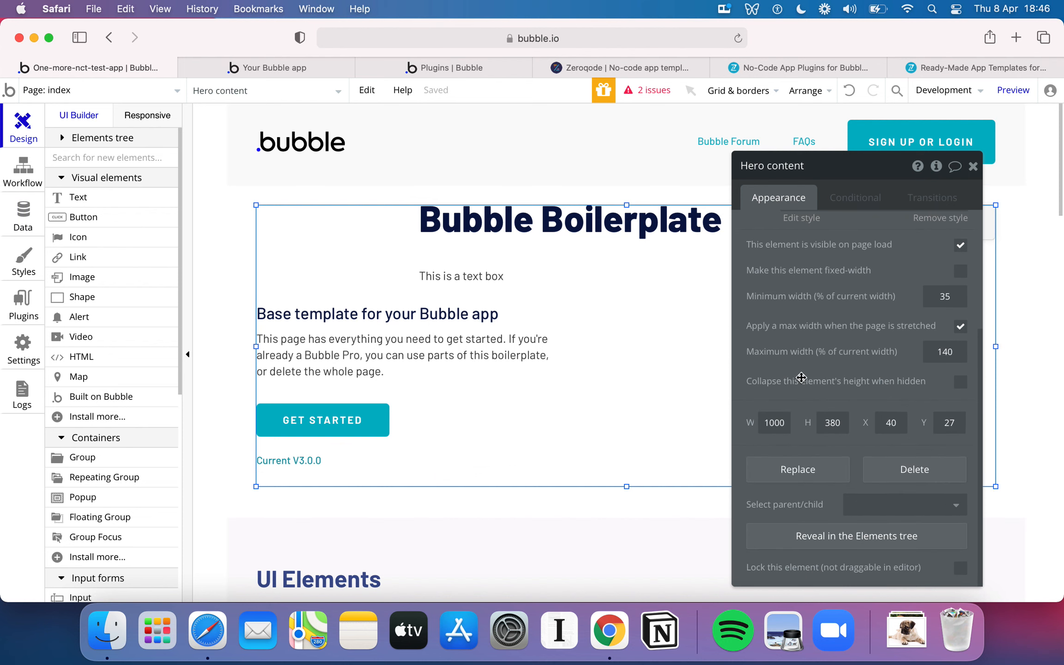
scroll(802, 376, "up", 6)
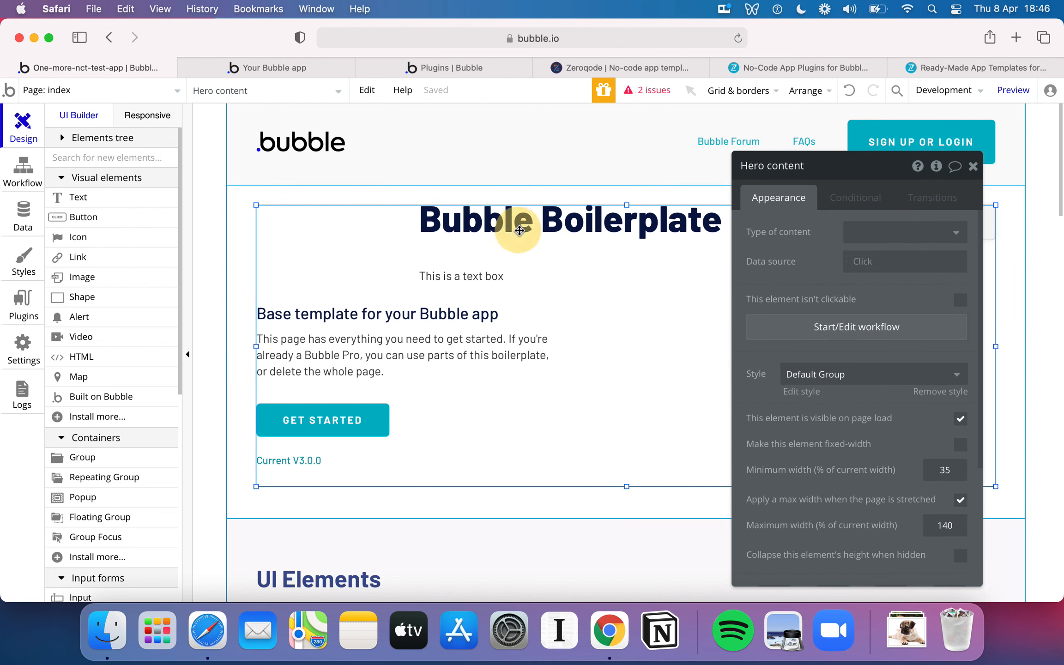
scroll(798, 414, "down", 3)
scroll(798, 414, "down", 3)
scroll(800, 412, "up", 6)
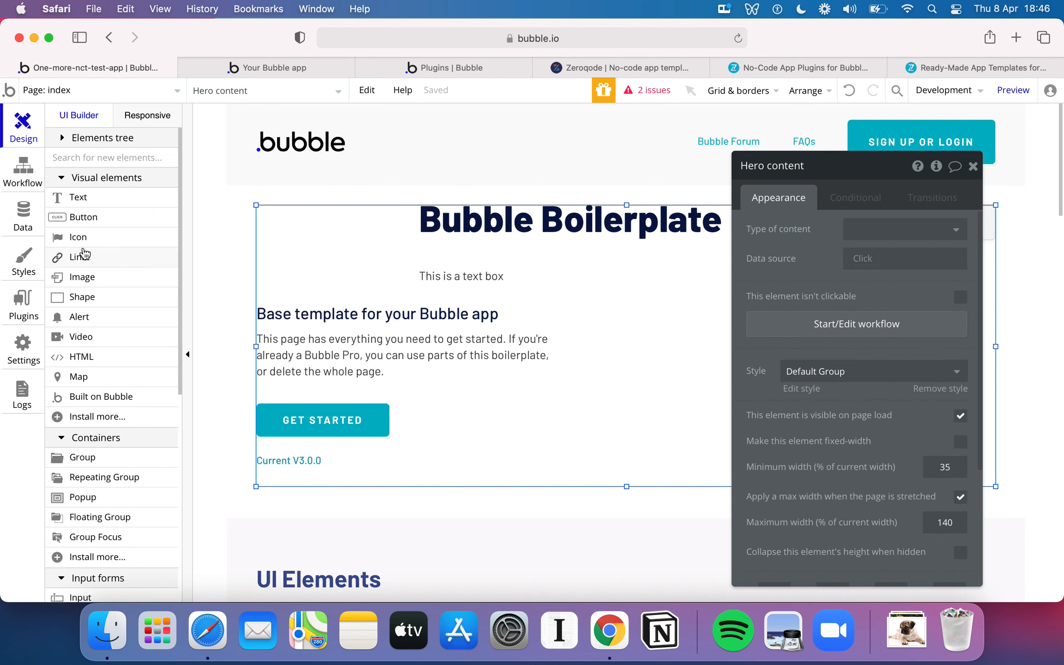
mouse_move(84, 253)
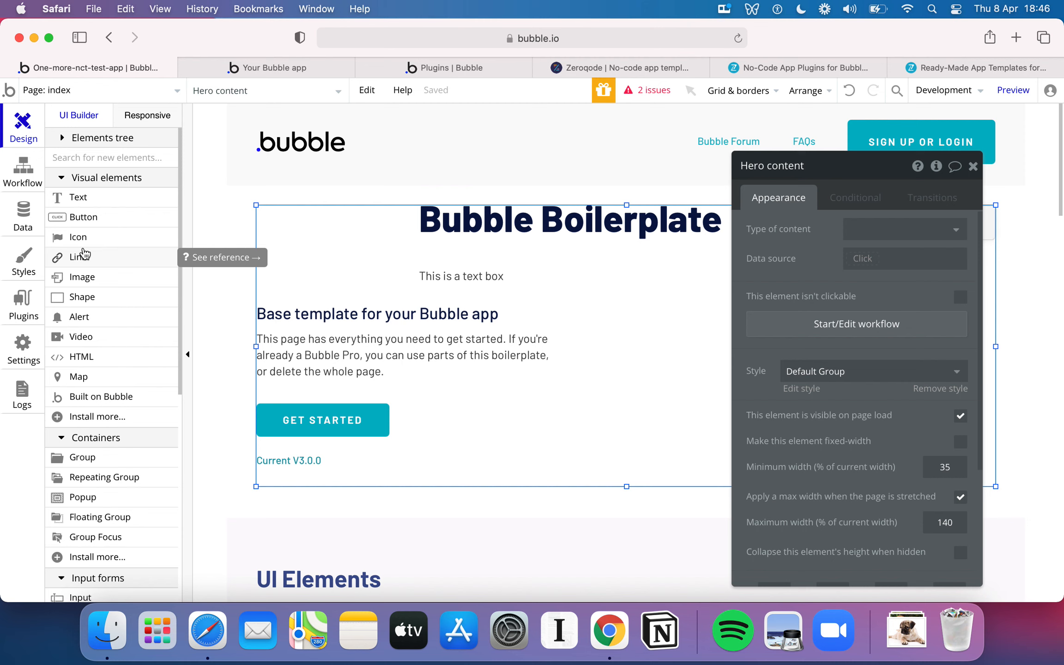
- Browse the app's list of element styles, from alerts and buttons to groups
left_click(30, 267)
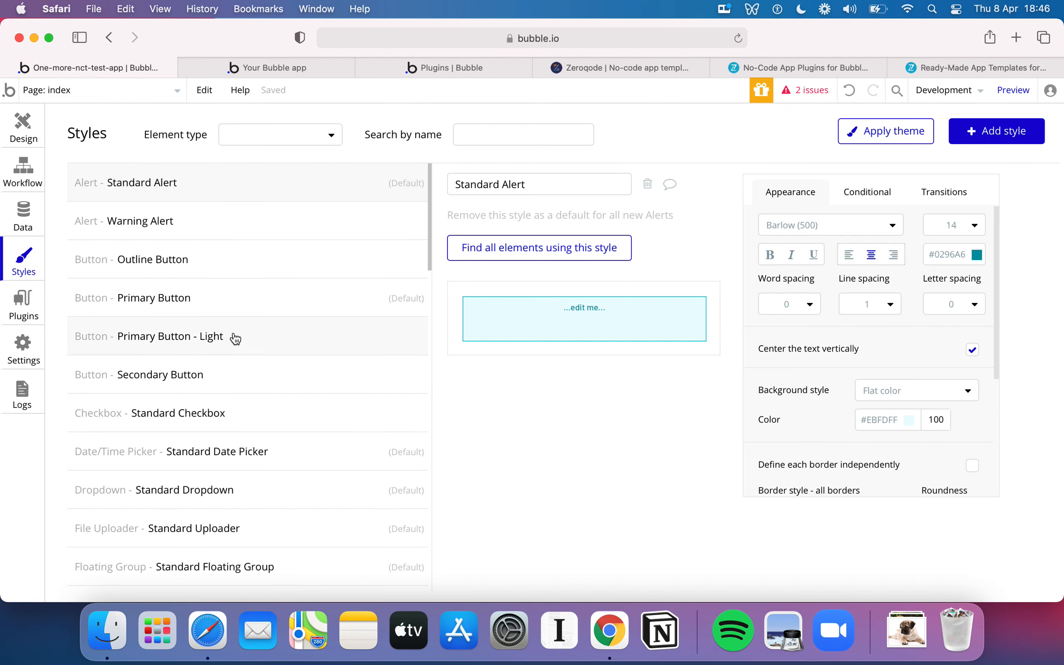
scroll(234, 338, "down", 5)
scroll(233, 337, "up", 2)
scroll(199, 323, "down", 2)
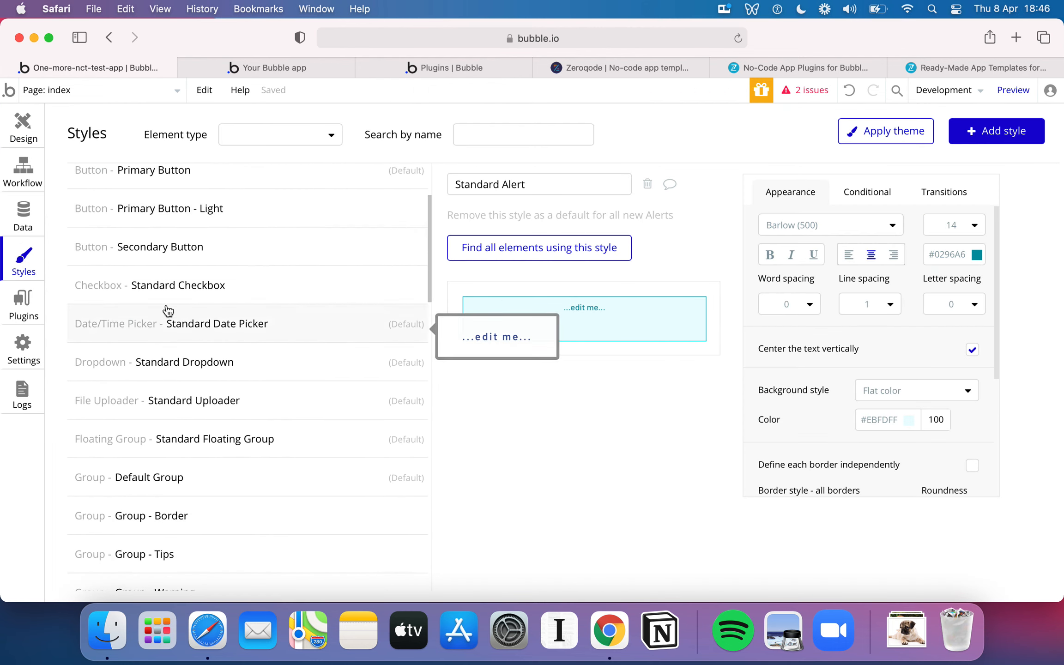
scroll(107, 245, "up", 3)
scroll(107, 245, "down", 2)
scroll(114, 194, "up", 2)
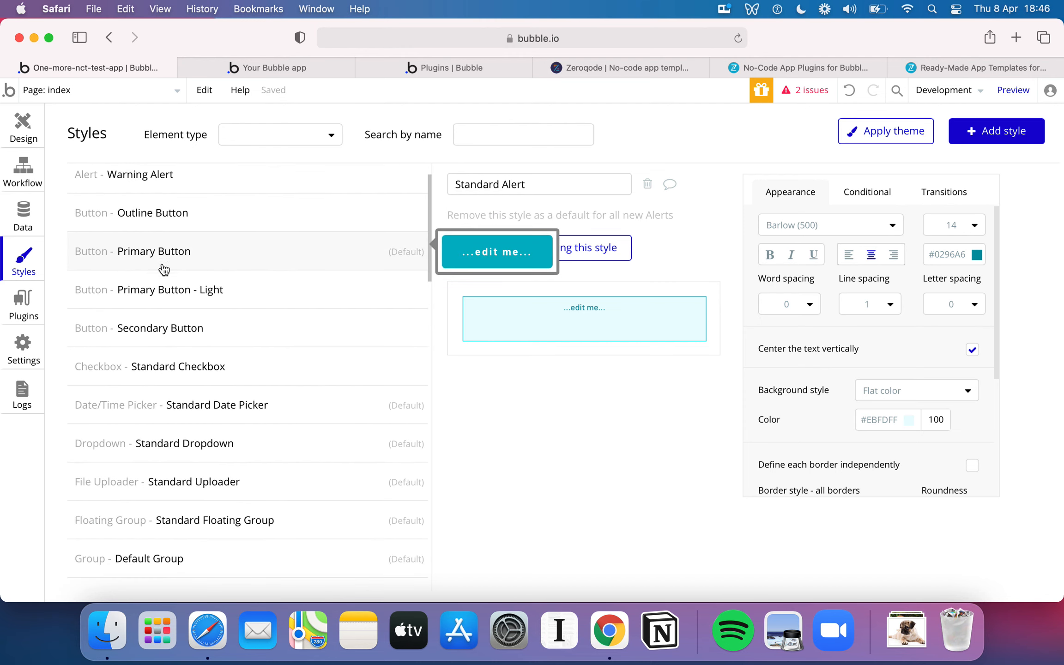
- Examine the Outline, Primary, Primary - Light and Secondary Button styles and the Standard Checkbox style
left_click(172, 216)
scroll(204, 240, "up", 1)
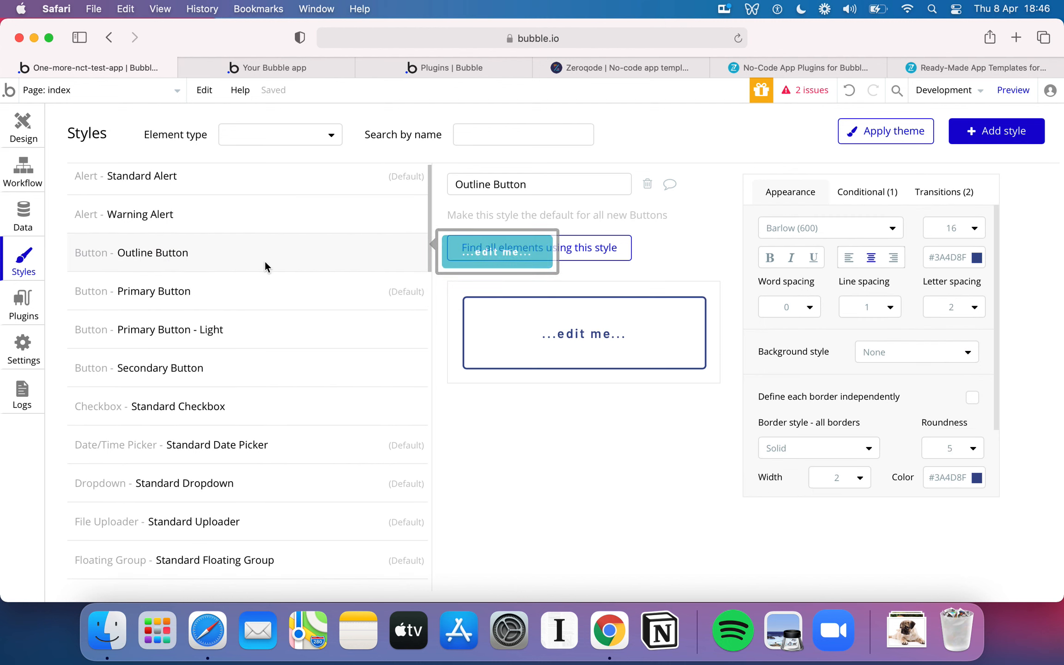
left_click(259, 289)
left_click(258, 327)
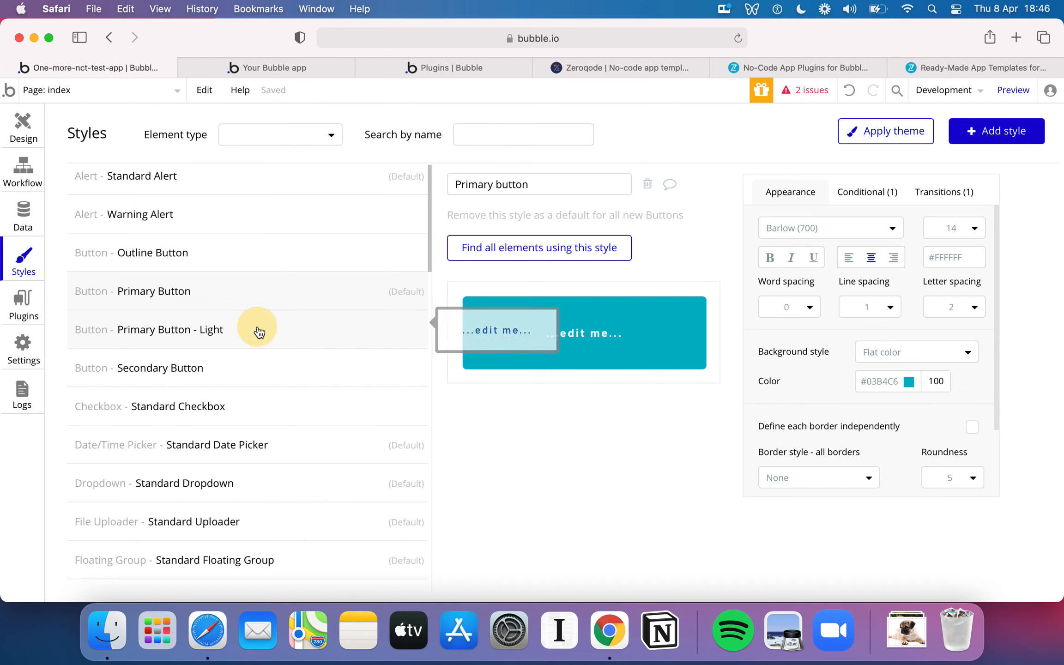
left_click(245, 367)
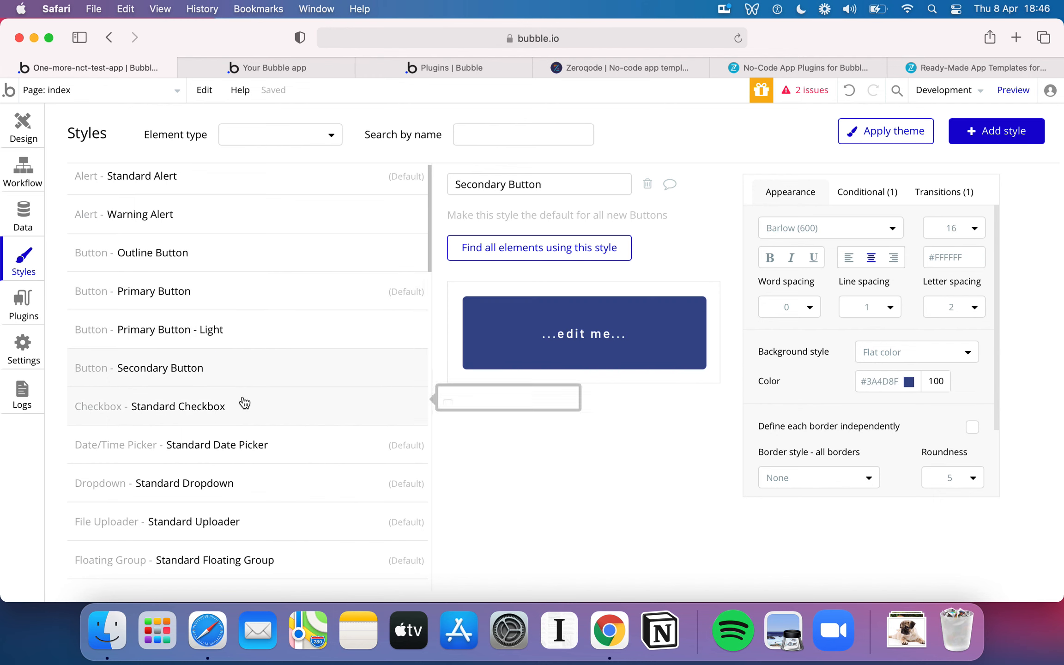
left_click(206, 407)
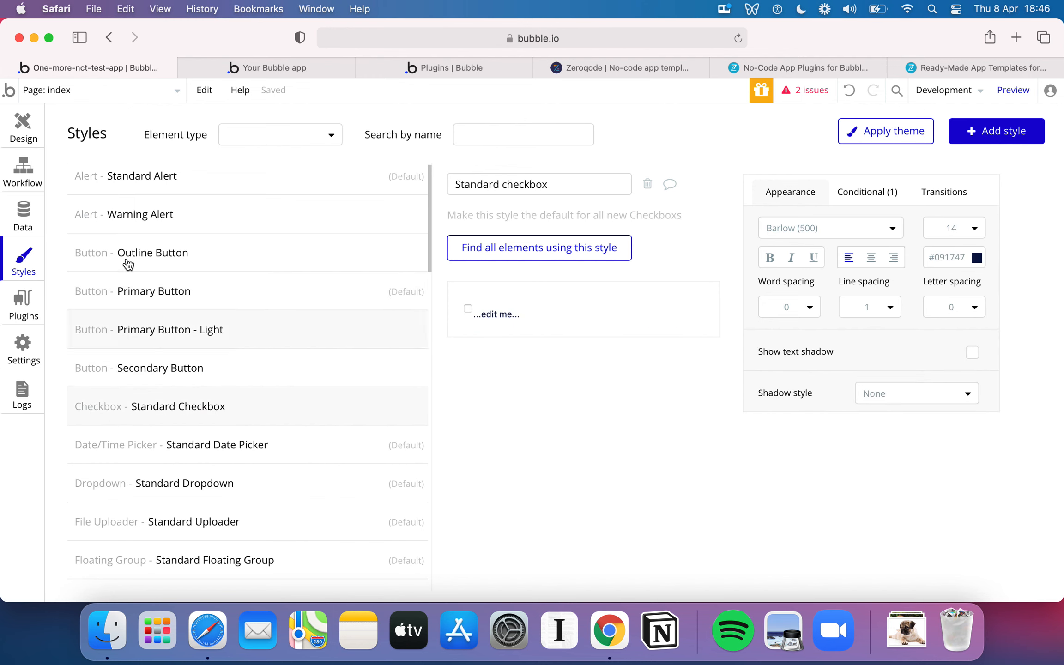
- Return to the index page design and apply the H1 Heading - Dark style to the "This is a text box" text
left_click(23, 127)
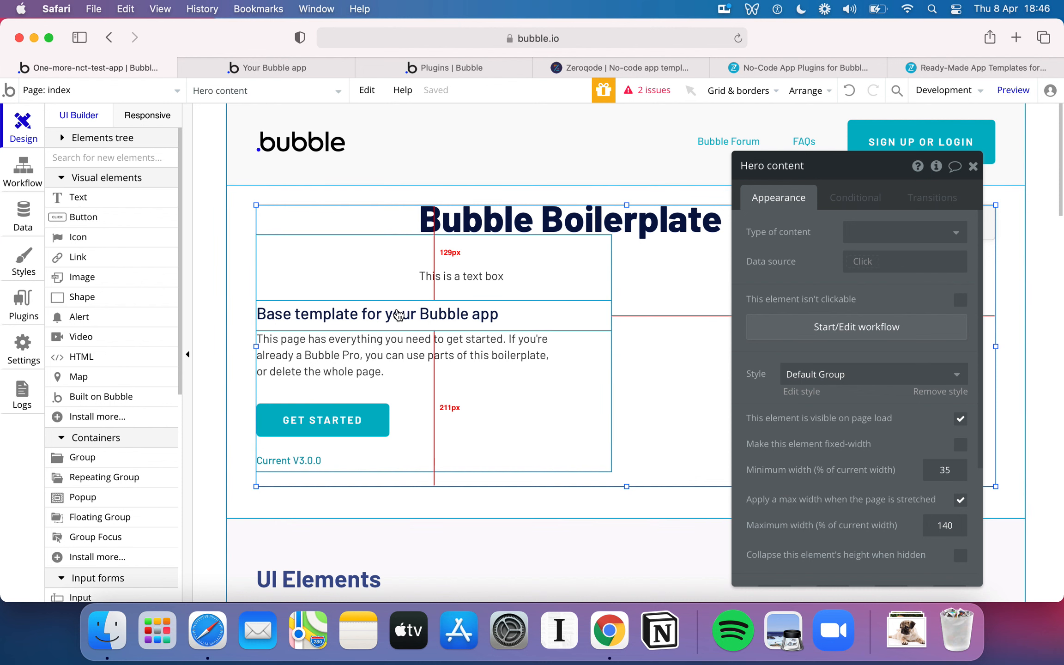
left_click(498, 276)
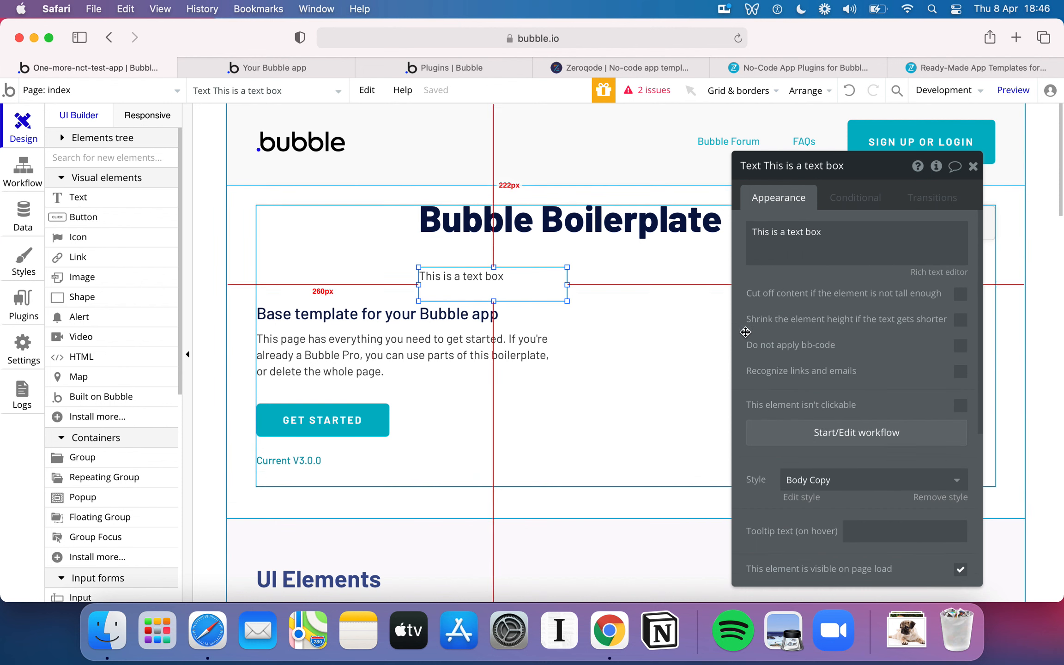
scroll(804, 428, "down", 5)
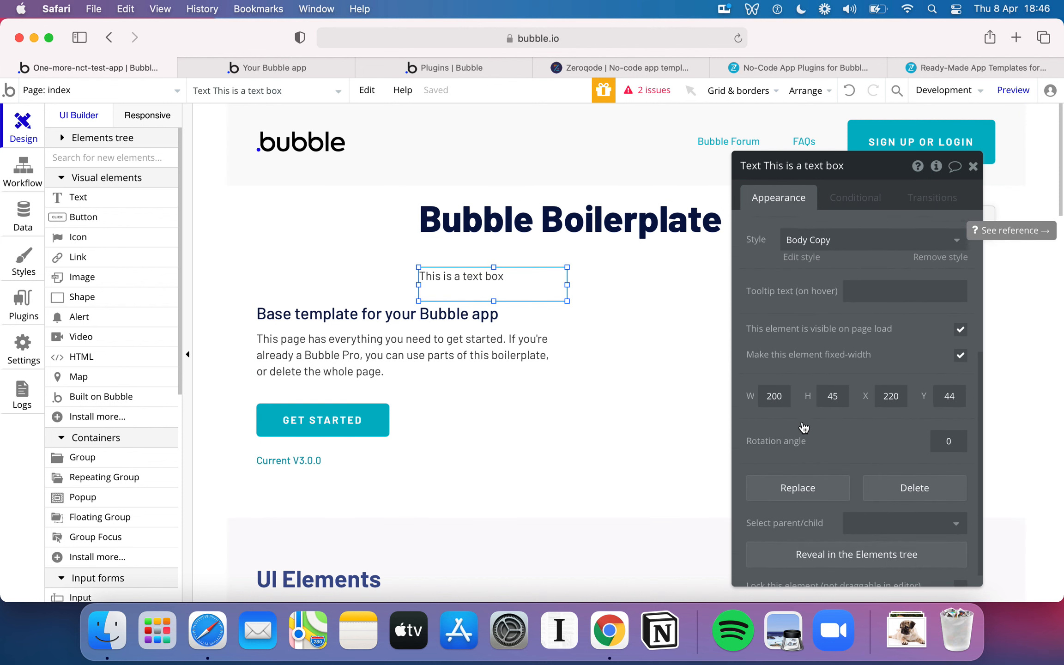
scroll(893, 384, "up", 3)
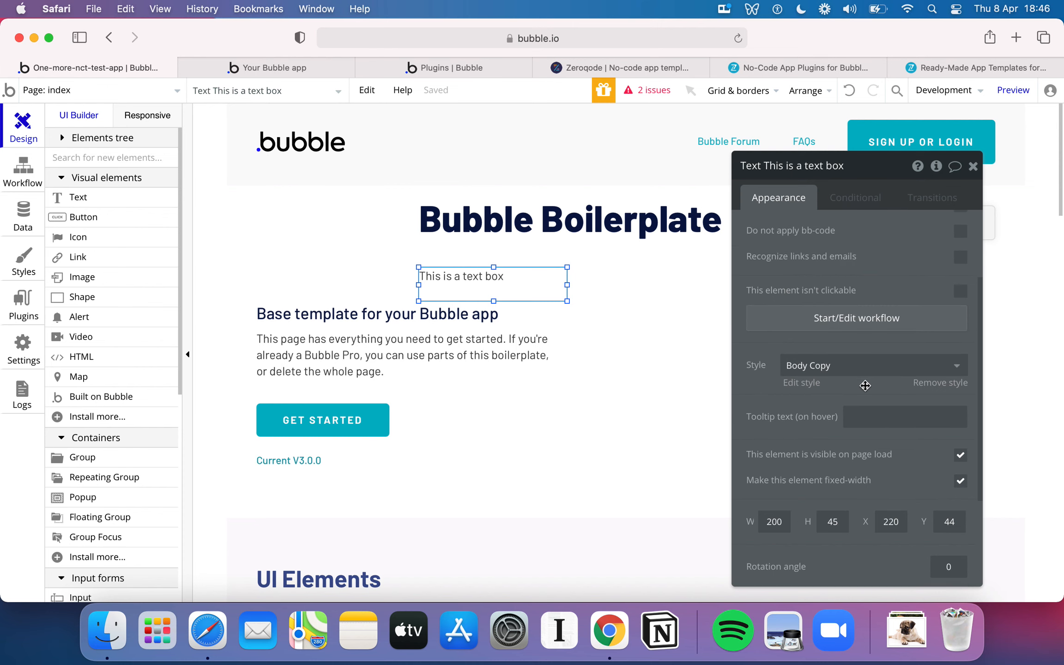
left_click(823, 367)
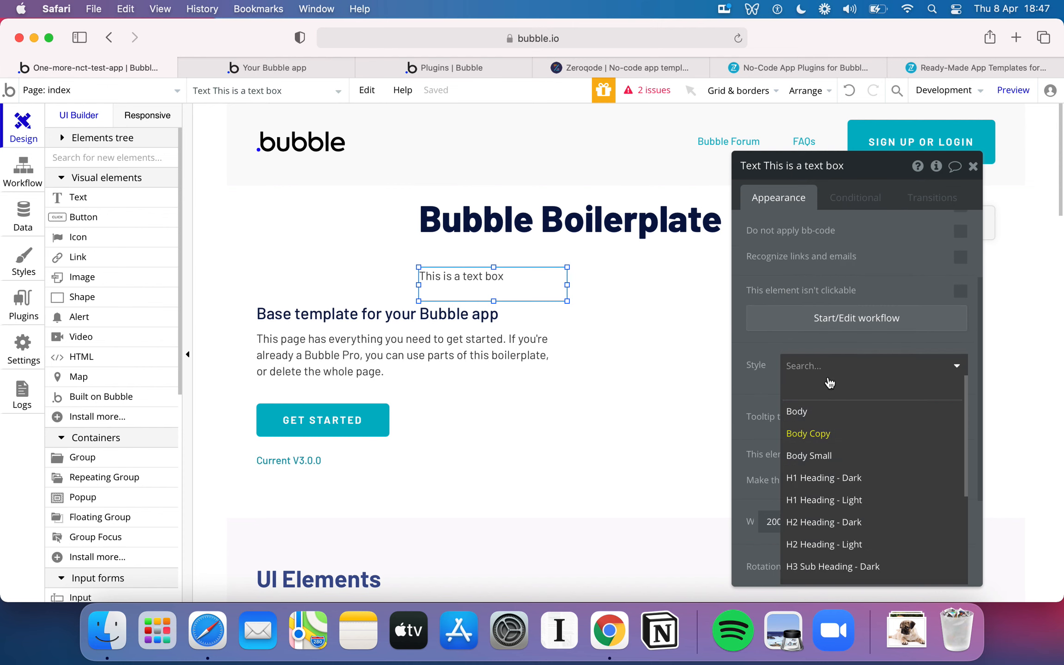
left_click(846, 466)
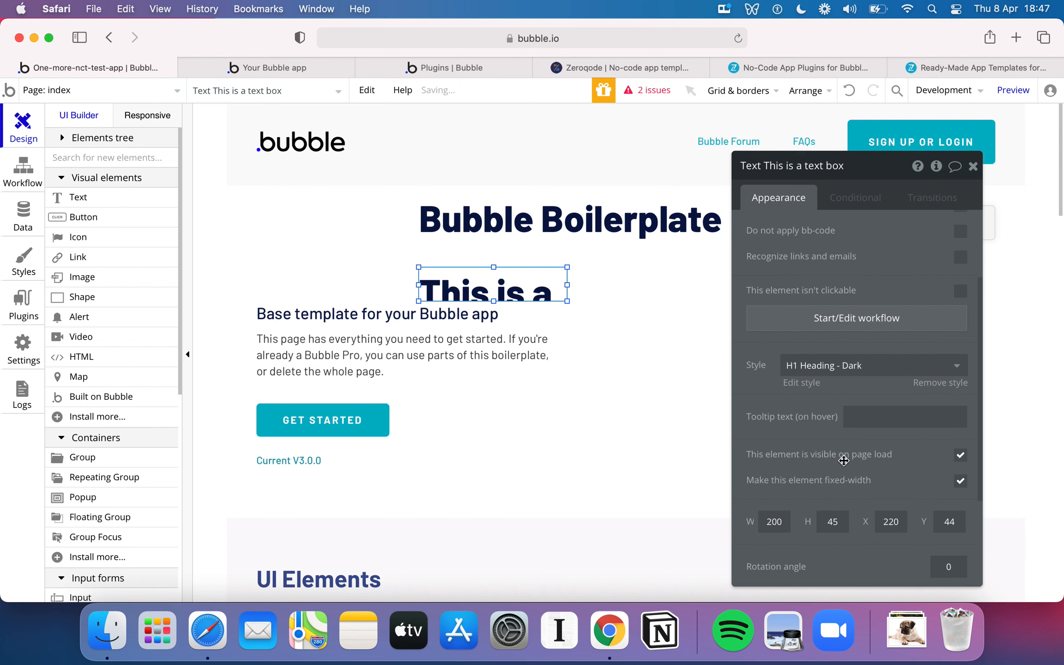
- Enlarge the text box to about 419 by 72 px and move it to about X 9, Y 17, above the "Base template" subheading
left_click_drag(572, 303, 772, 320)
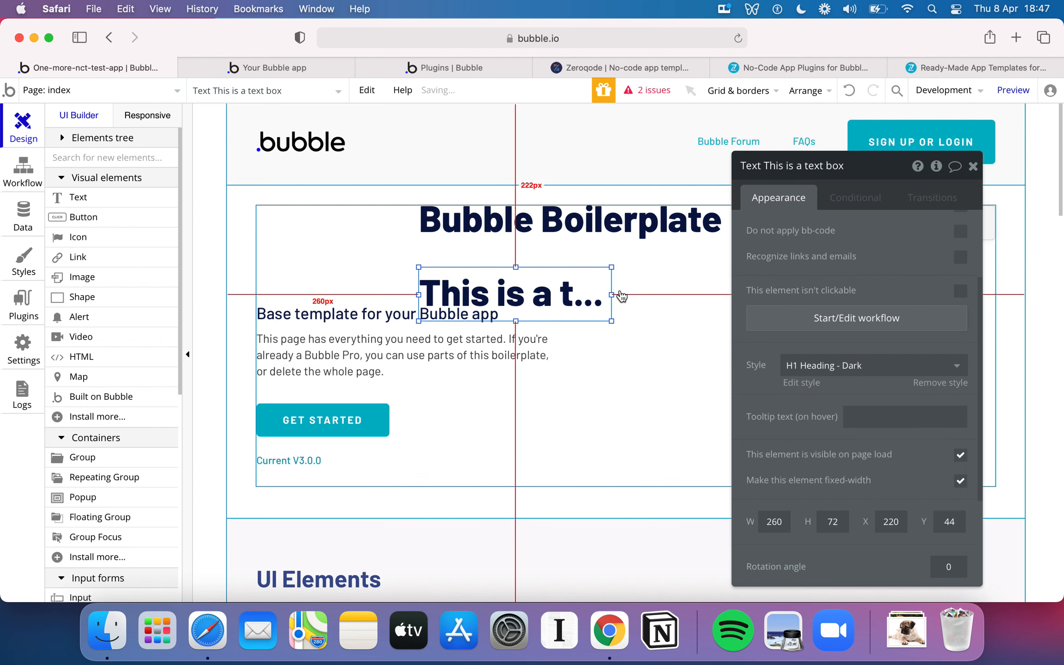
left_click(715, 298)
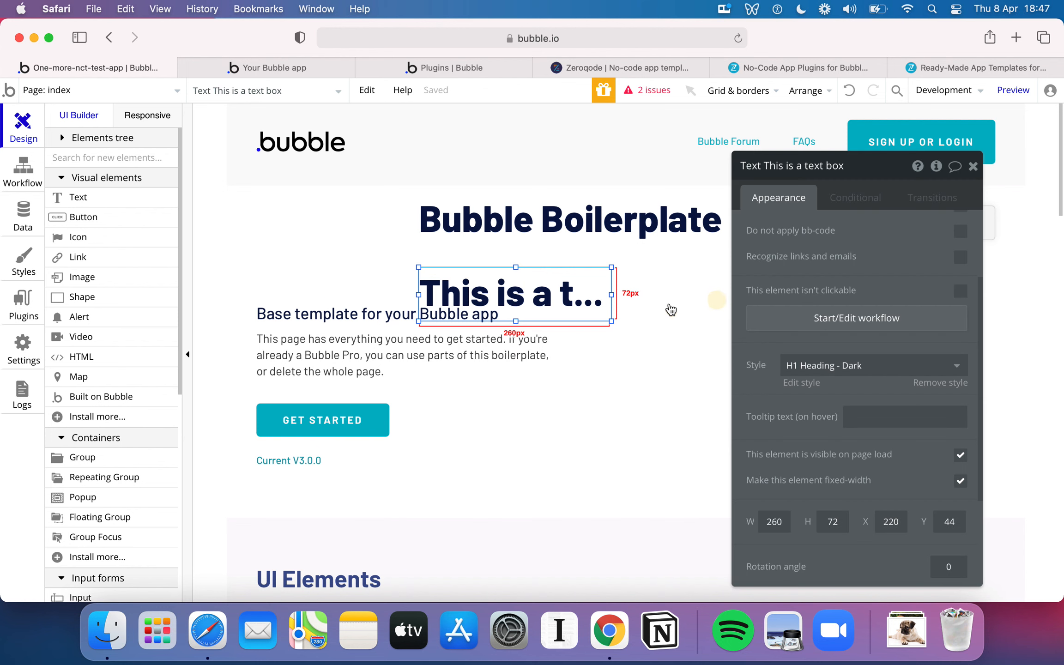
left_click_drag(543, 285, 383, 266)
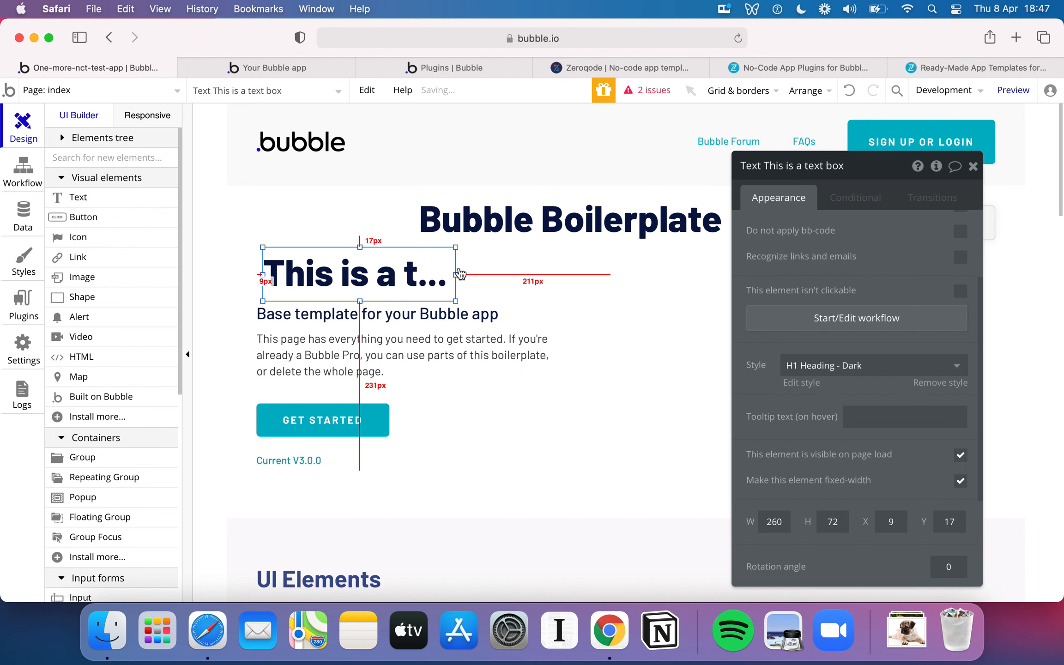
left_click(456, 272)
left_click_drag(455, 272, 573, 277)
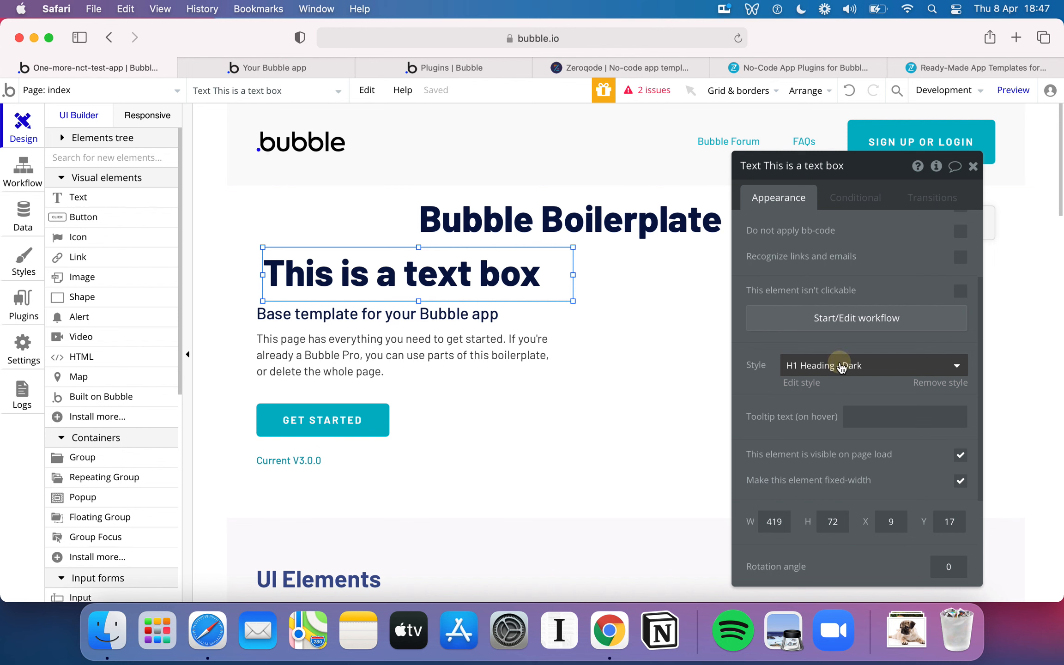
- Try the H2 Heading - Dark style on the text box and replace it with the Tip Text style
left_click(845, 365)
left_click(850, 522)
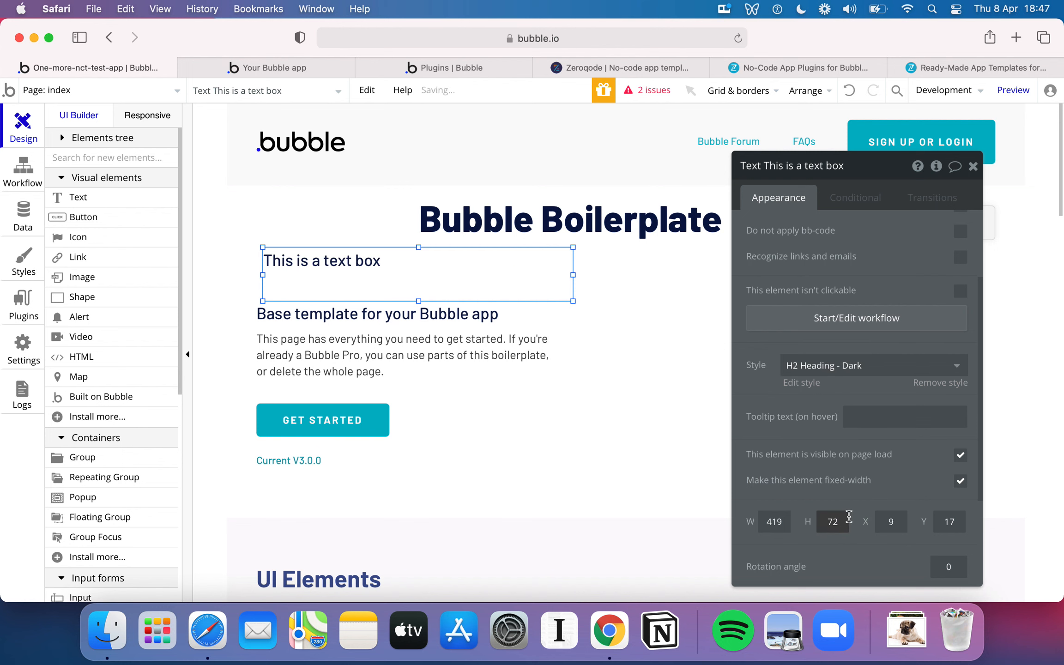
left_click(893, 369)
scroll(881, 509, "down", 3)
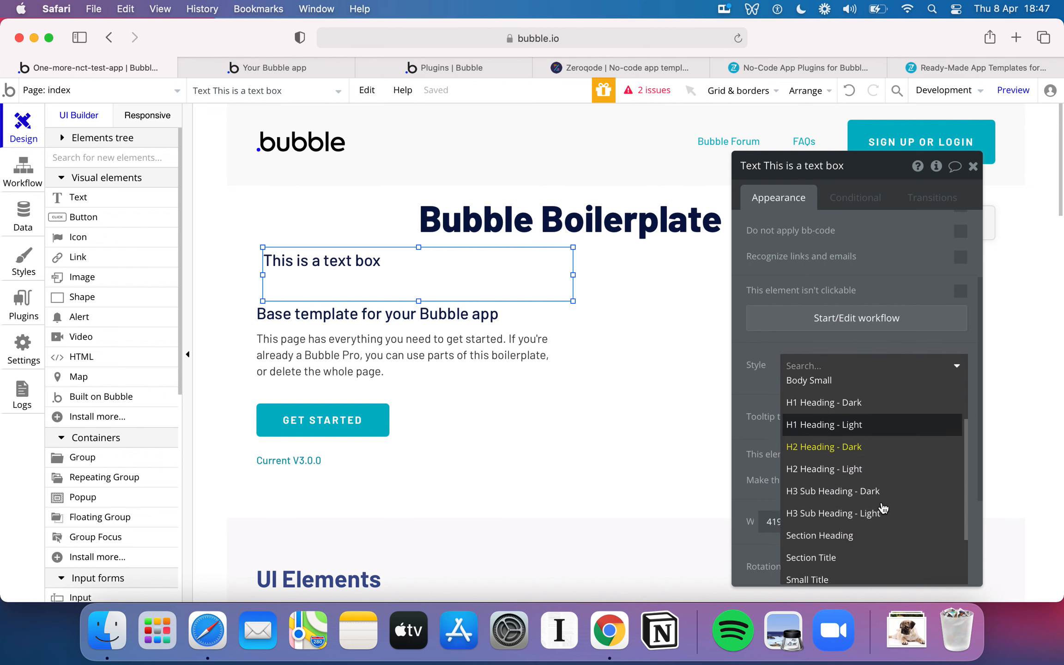
scroll(838, 552, "down", 1)
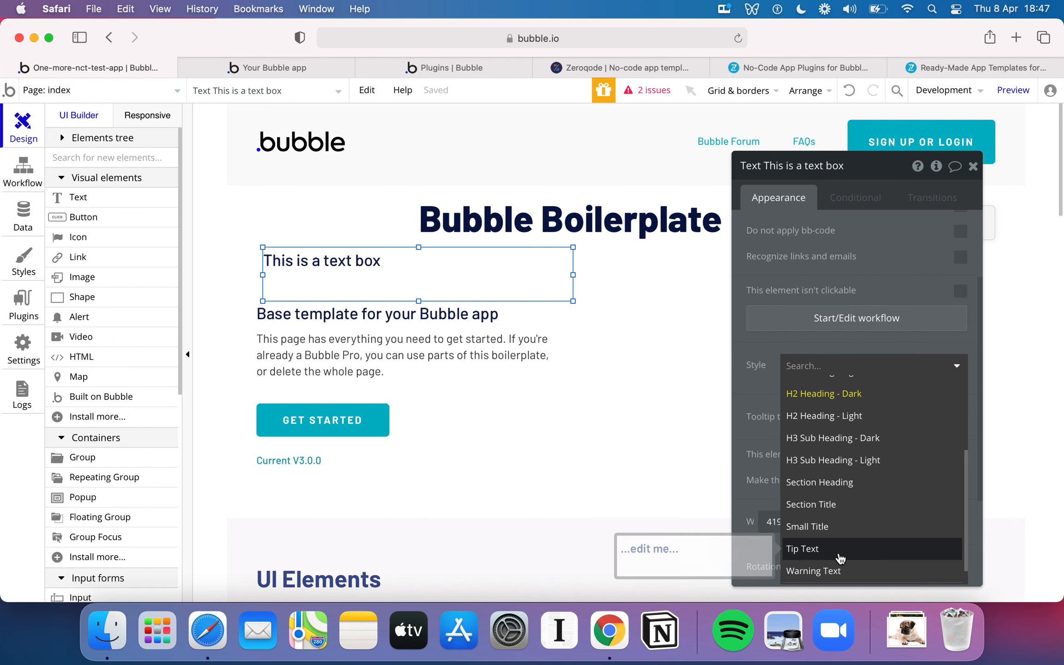
left_click(838, 551)
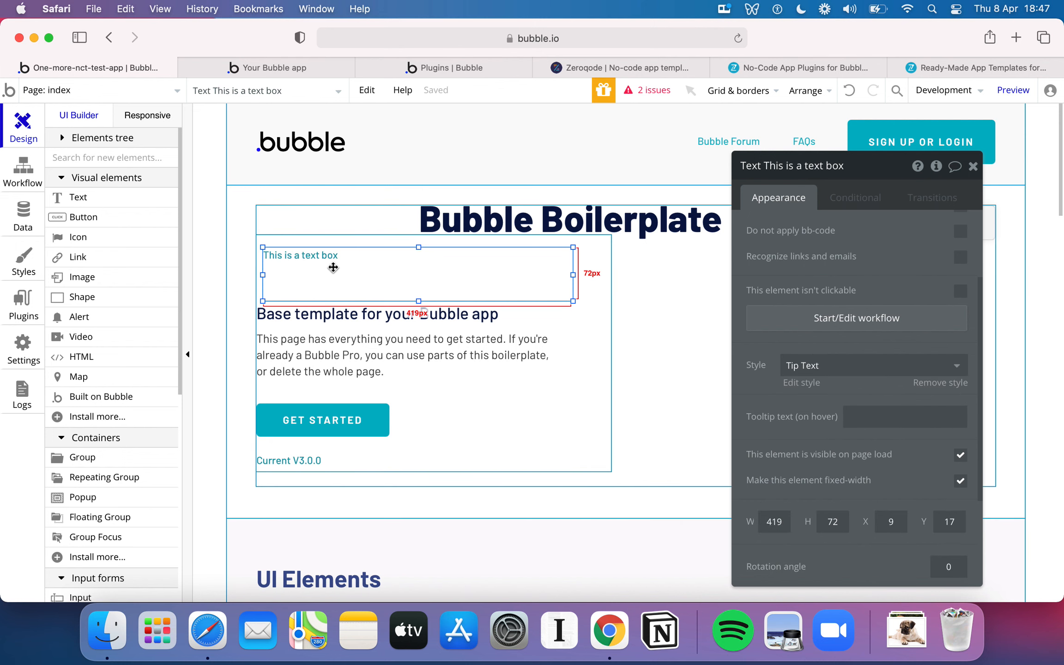
- Open the text box's Tip Text style for editing and look through the app's list of styles
left_click(804, 383)
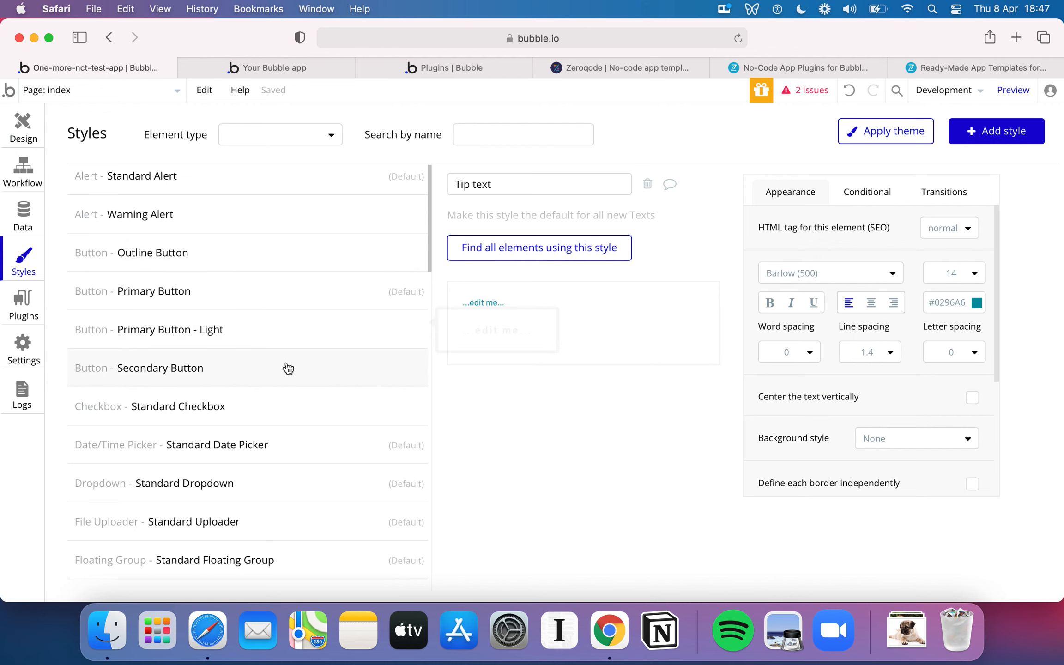
scroll(302, 364, "down", 5)
scroll(284, 369, "down", 20)
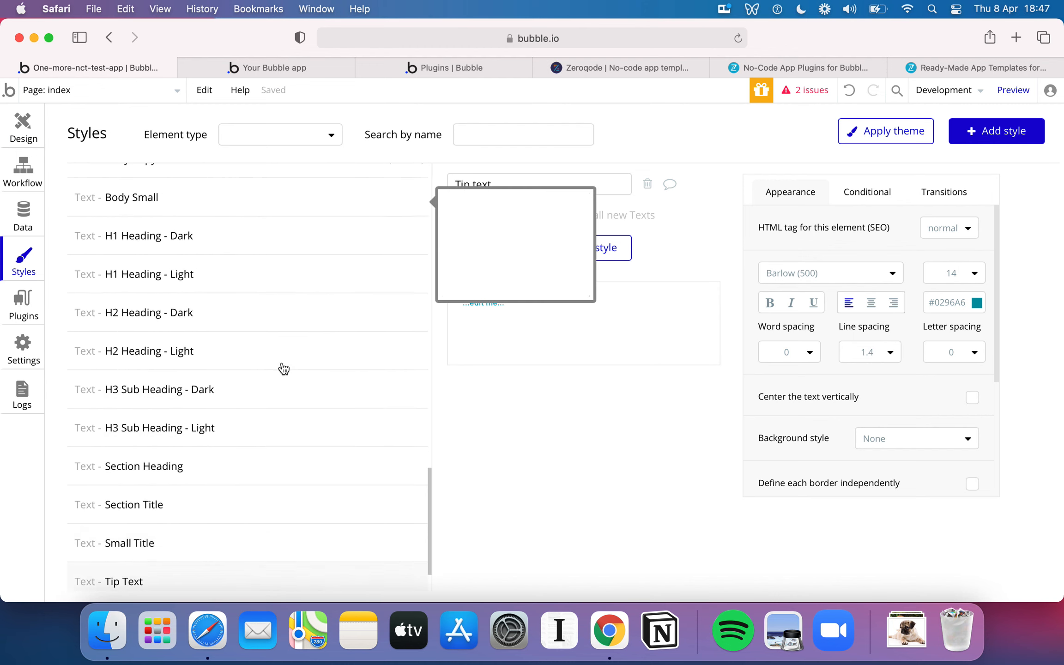
scroll(284, 368, "up", 20)
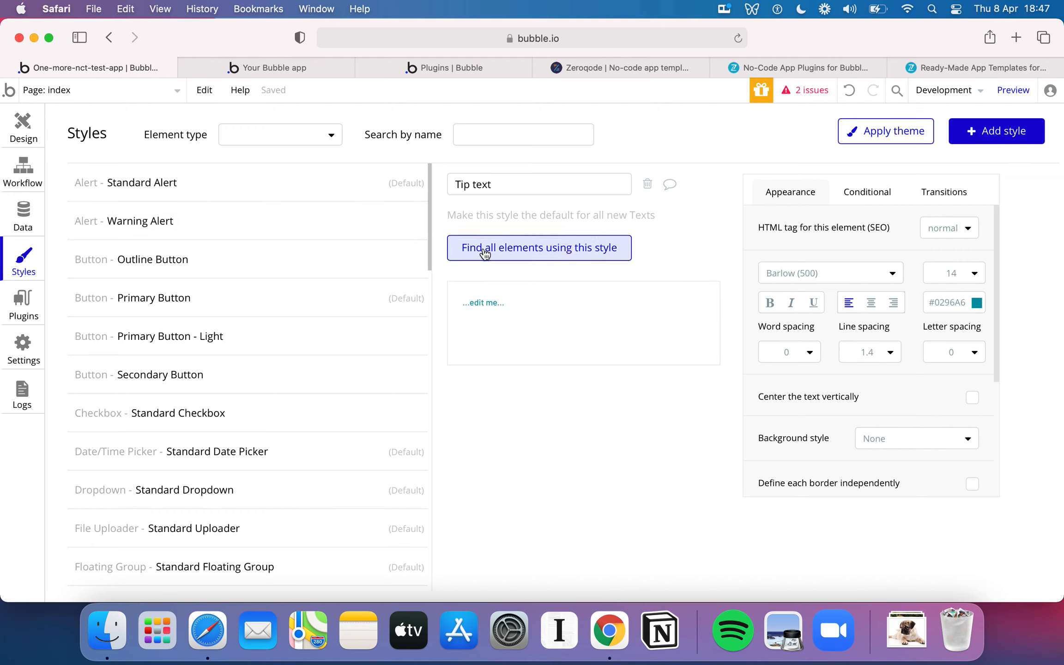
- Open the theme chooser and browse the available themes, from Standard Bubble Theme to Rounded UI
left_click(889, 138)
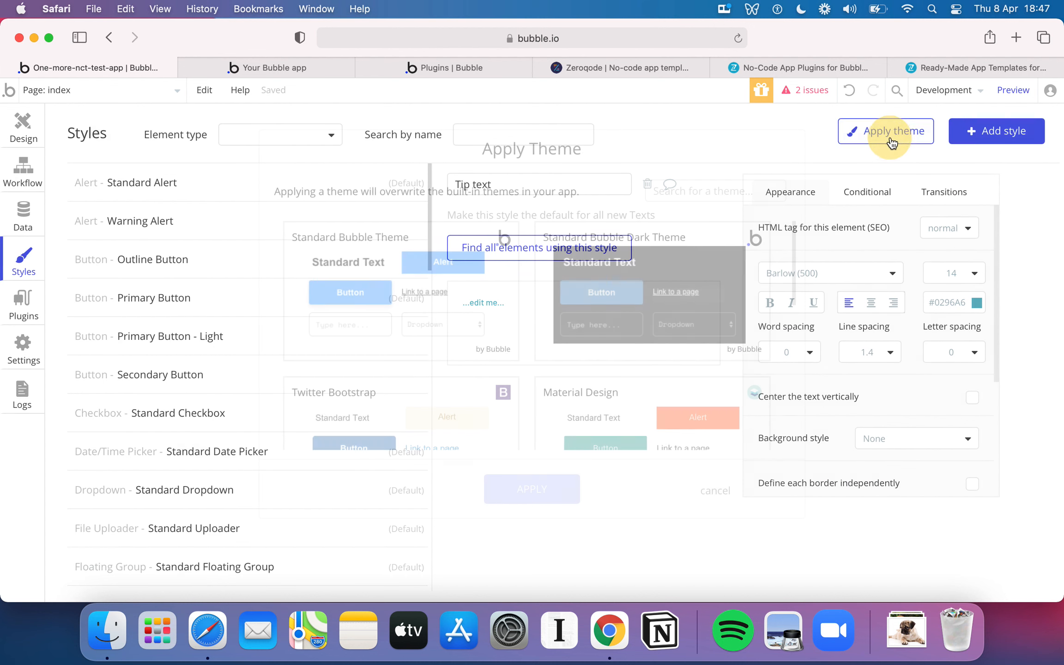
left_click(660, 311)
scroll(662, 313, "down", 5)
scroll(662, 314, "down", 10)
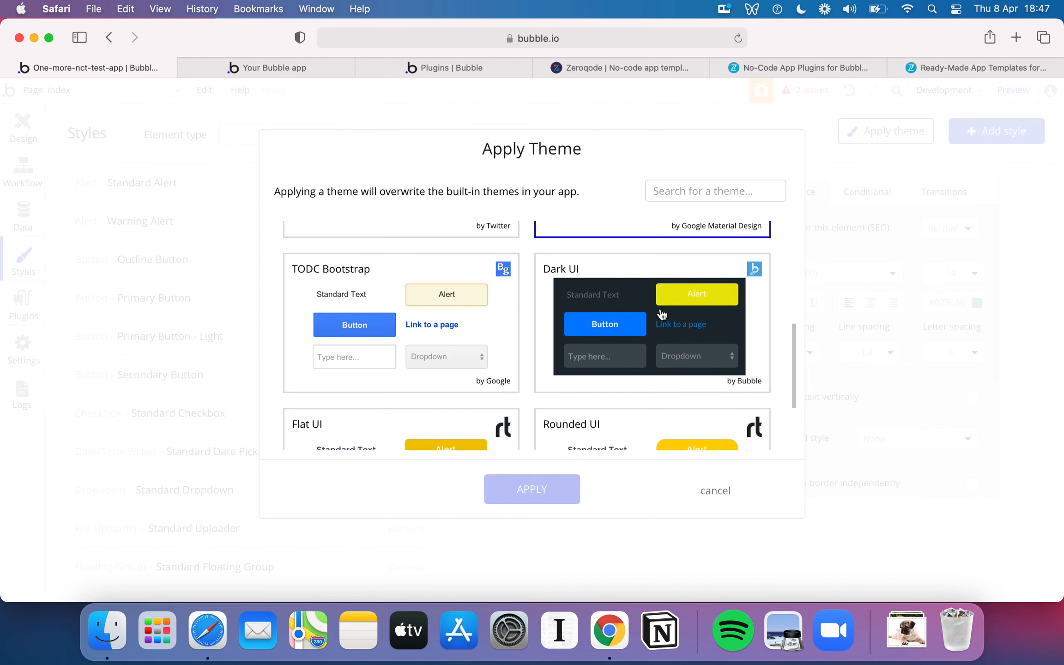
scroll(663, 314, "down", 5)
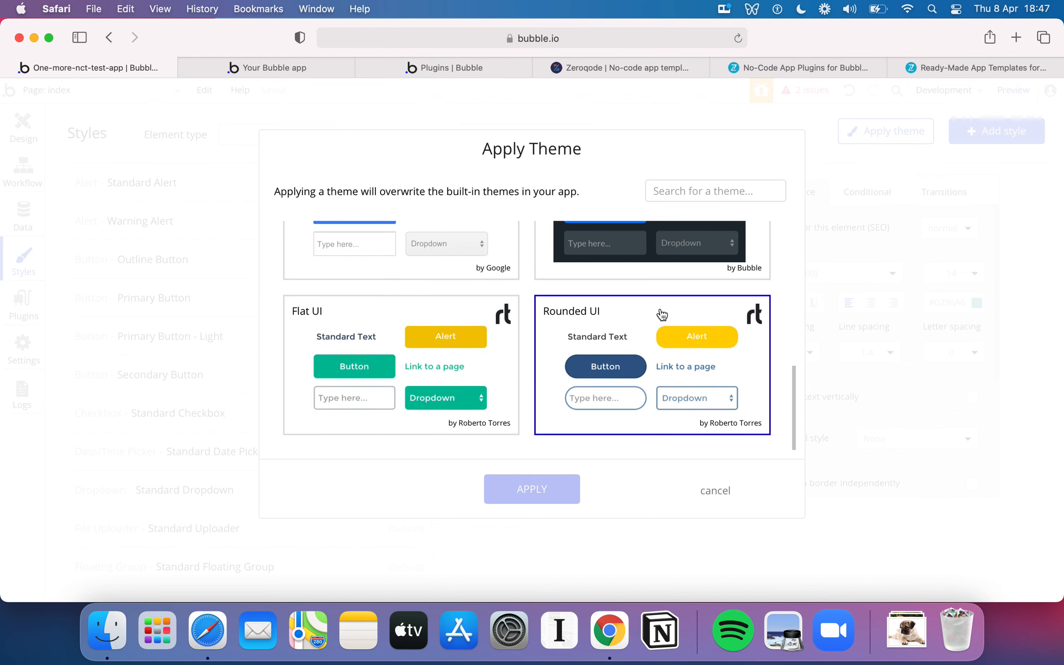
scroll(662, 315, "up", 12)
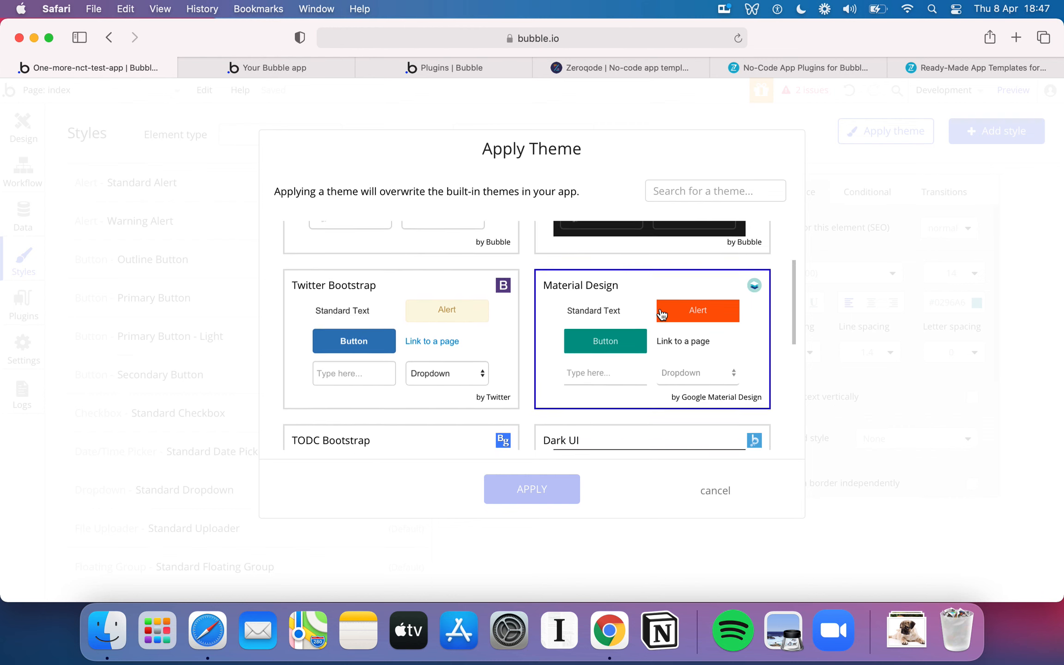
scroll(663, 314, "up", 5)
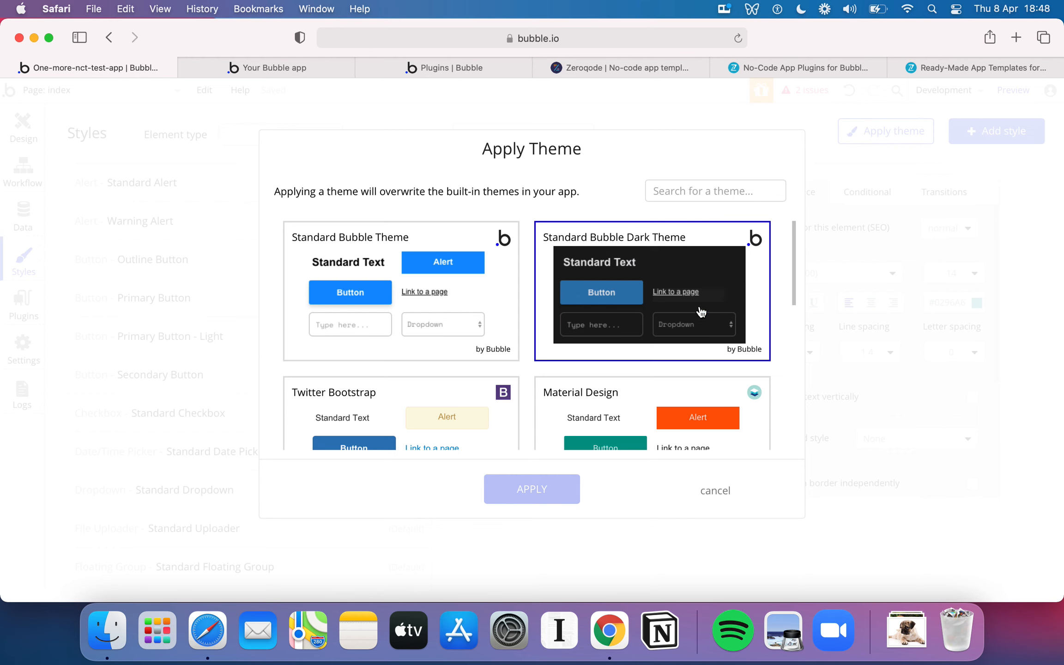
- Compare the Material Design and Twitter Bootstrap themes with the others and apply the Flat UI theme to the app
scroll(690, 267, "down", 6)
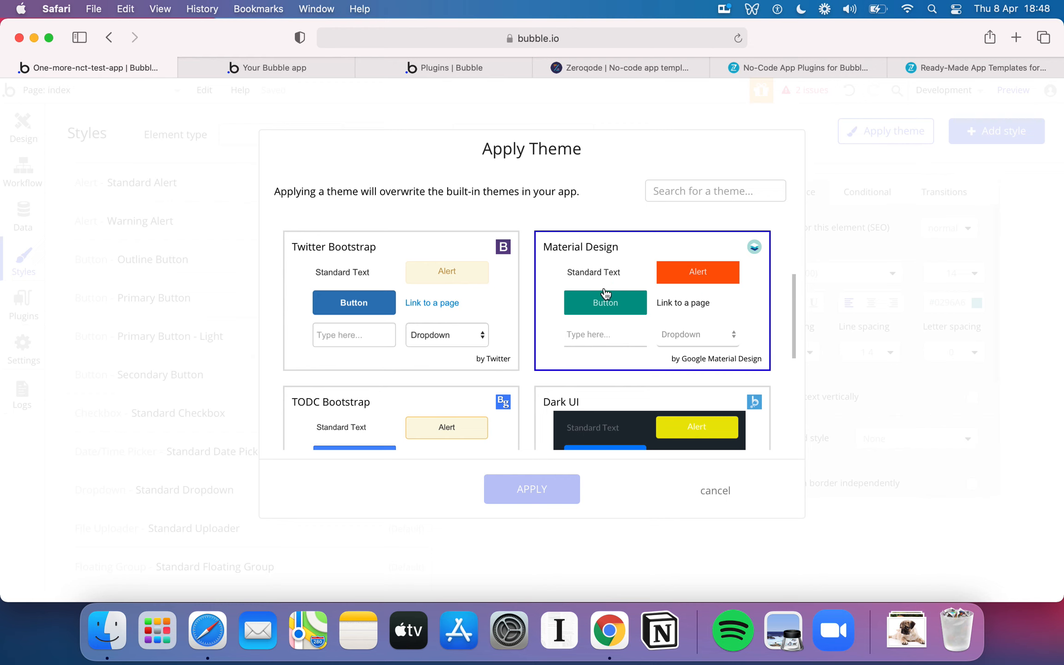
scroll(635, 316, "down", 3)
scroll(411, 362, "up", 2)
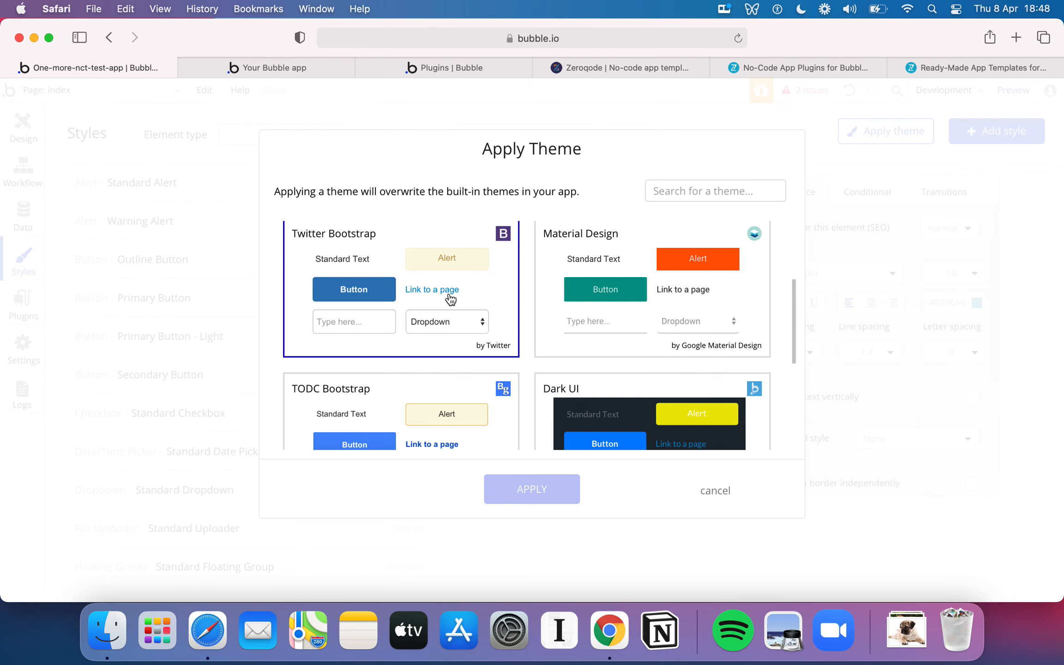
scroll(465, 309, "down", 1)
scroll(465, 309, "down", 10)
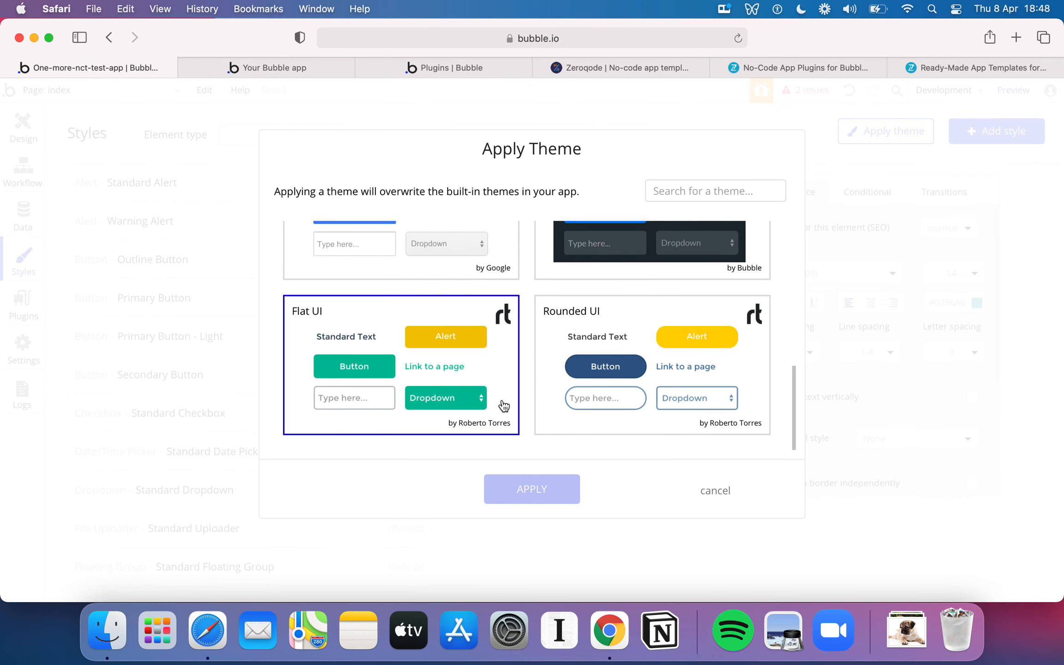
left_click(432, 385)
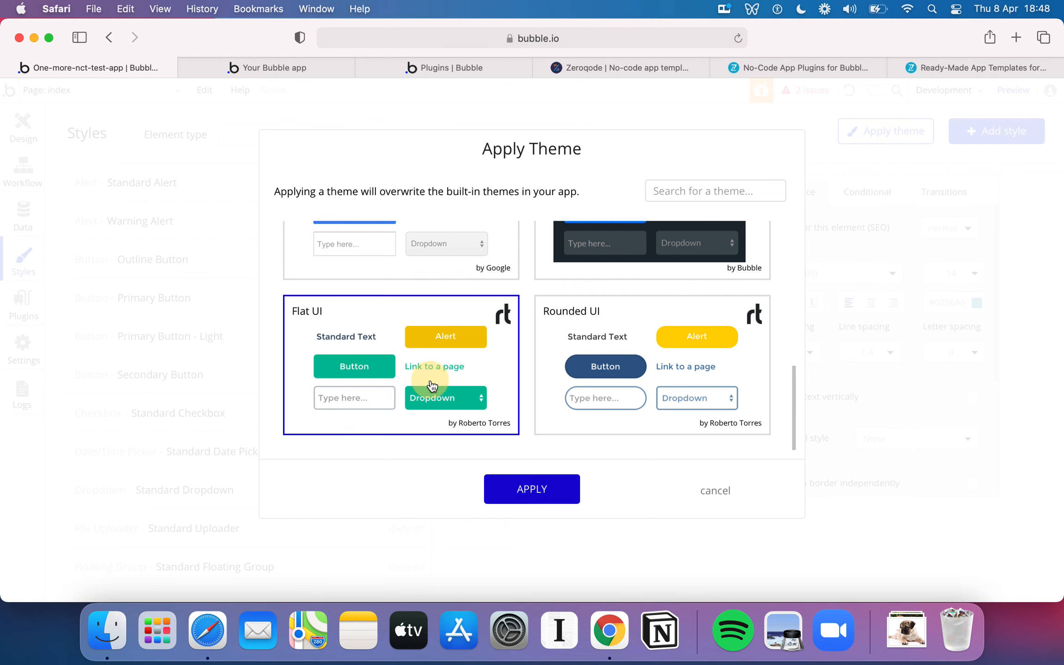
left_click(539, 499)
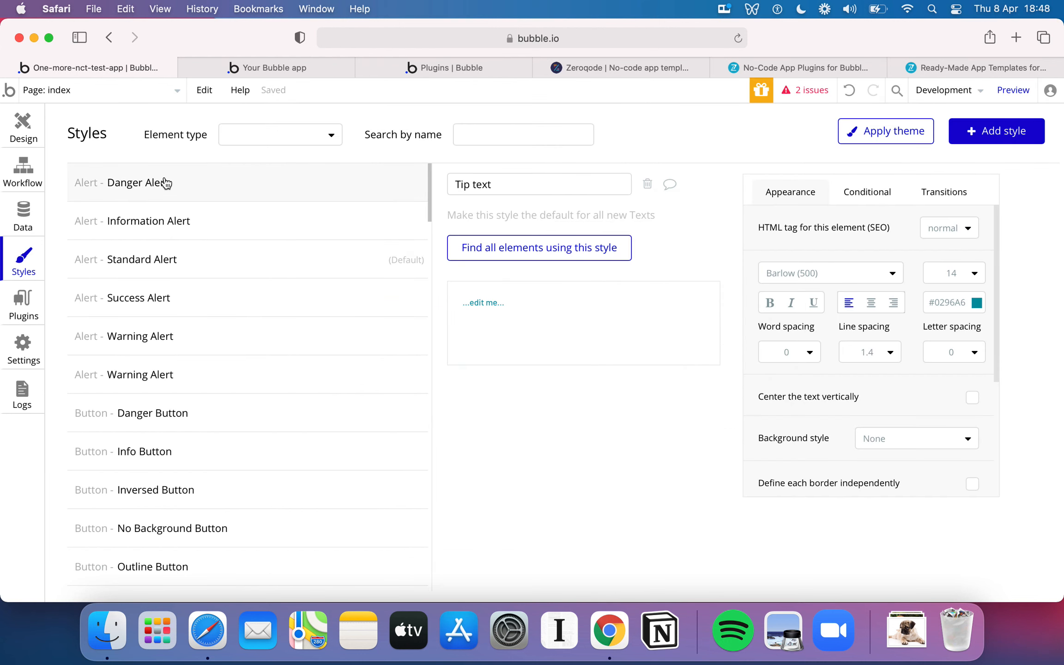
- Return to the index page design, close the Hero content properties and review the page from the header to the global footer
left_click(16, 132)
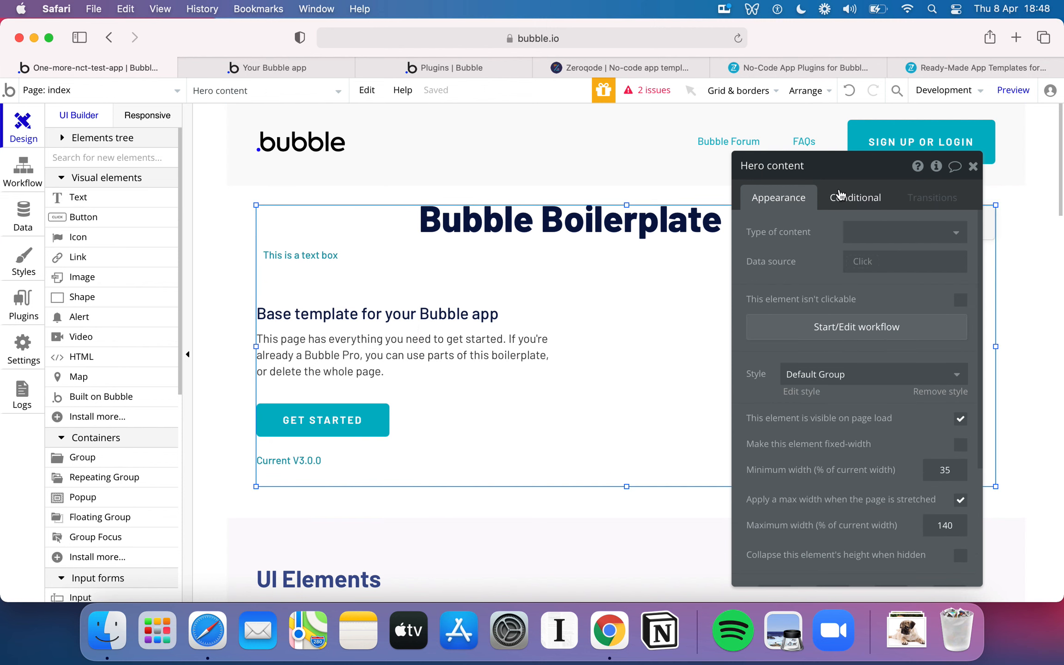
left_click(973, 171)
scroll(839, 316, "down", 10)
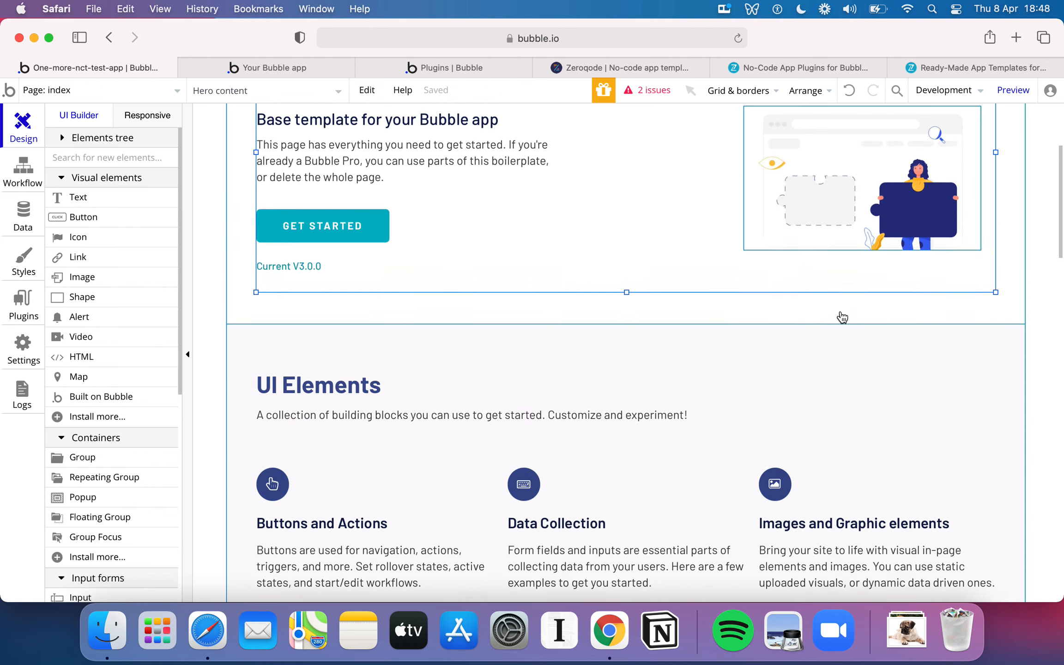
scroll(841, 316, "down", 10)
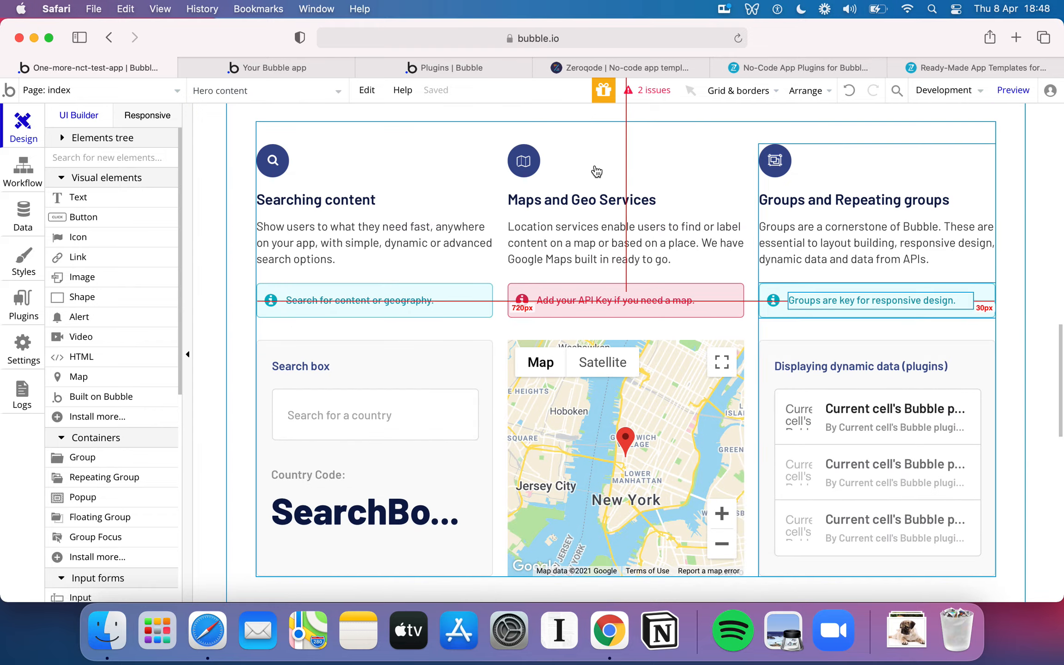
scroll(549, 177, "up", 20)
scroll(509, 166, "down", 1)
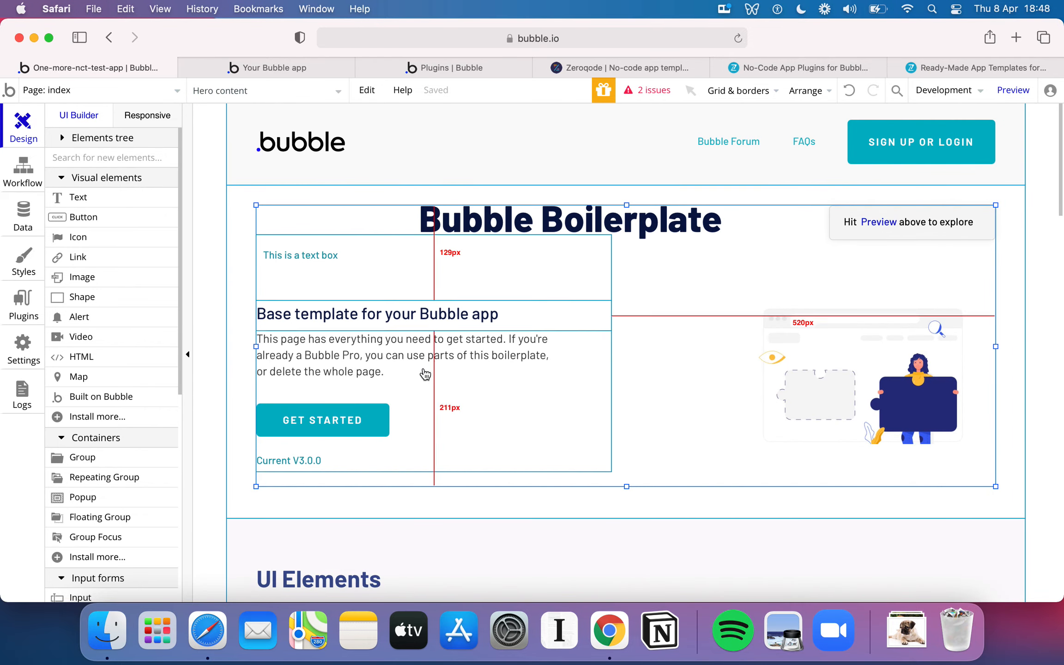
scroll(463, 384, "down", 20)
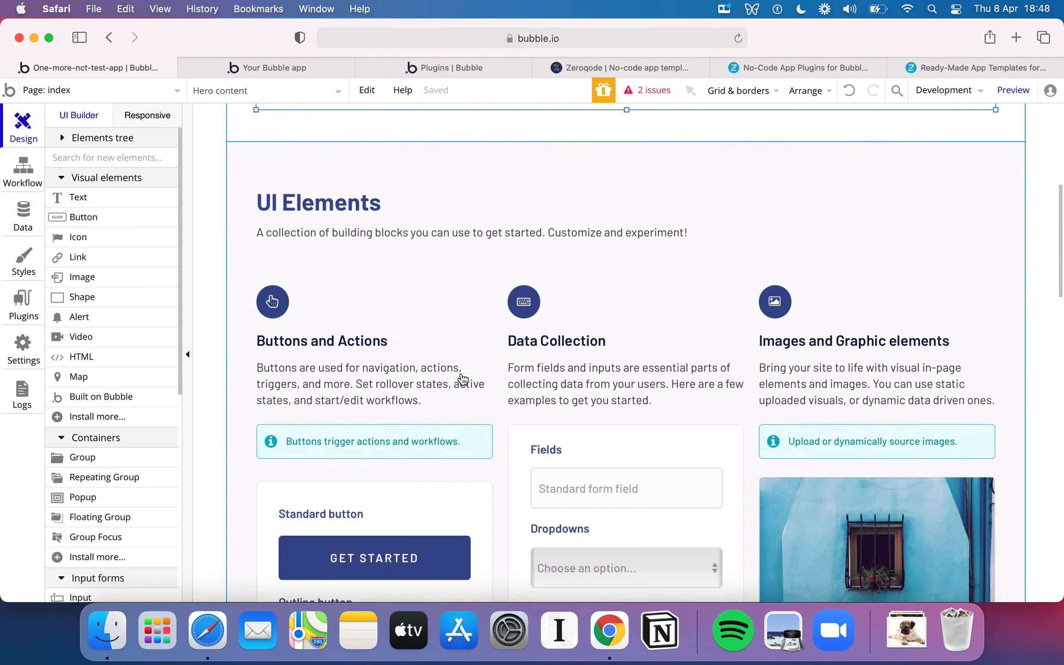
scroll(462, 379, "down", 8)
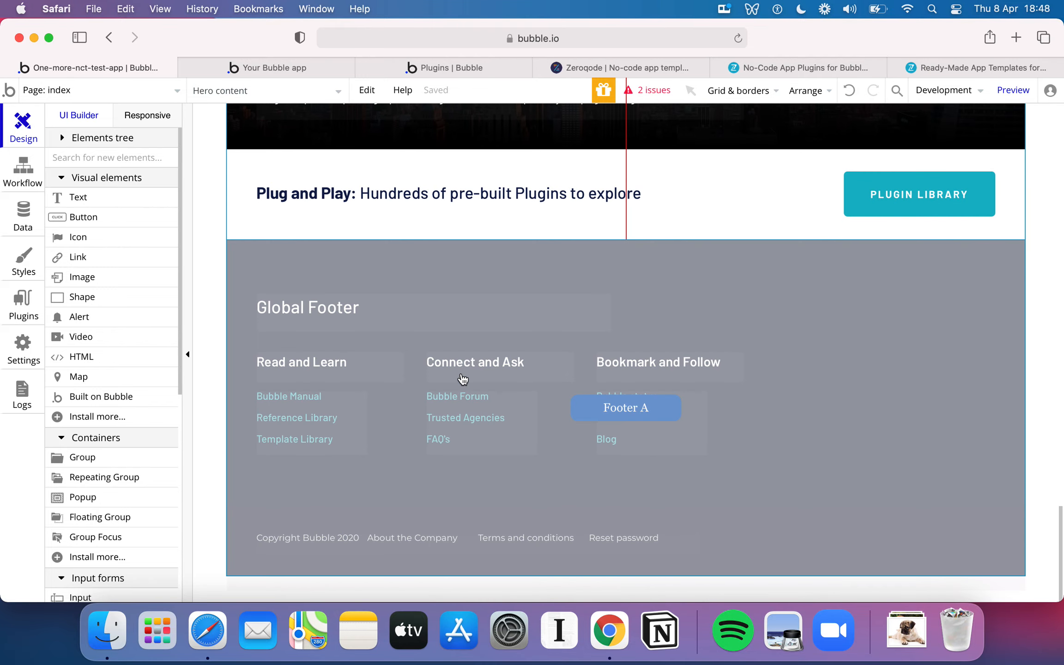
scroll(463, 378, "up", 20)
- View the app's installed plugins and look through the Bubble Plugins details and review form
left_click(22, 313)
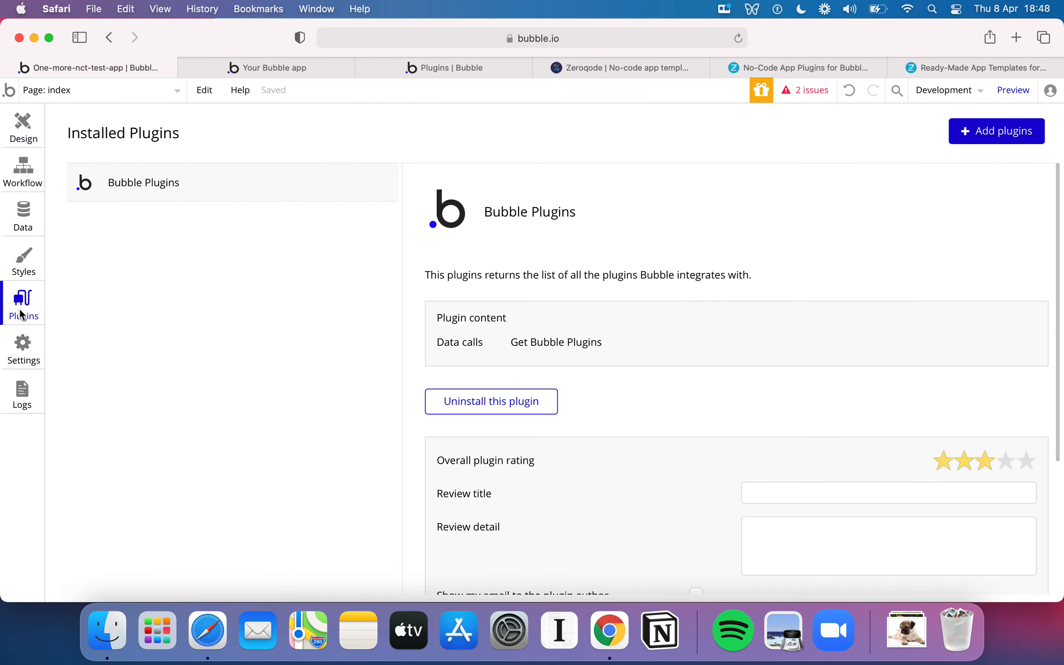
scroll(668, 456, "down", 4)
scroll(670, 457, "up", 2)
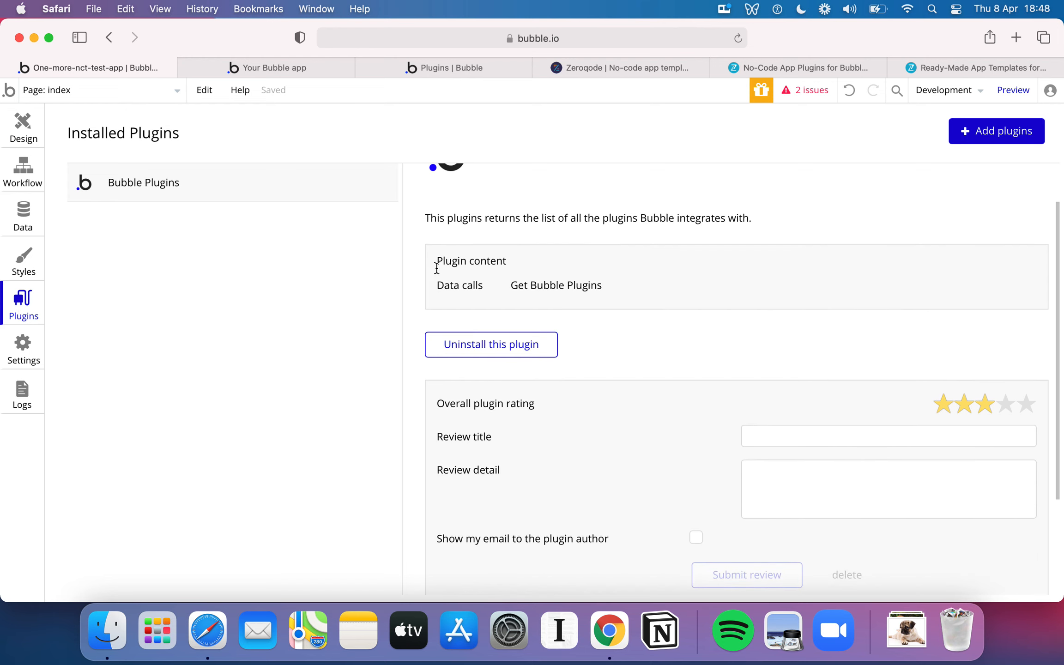
- Look through the app's settings, covering the application plan, SEO / metatags and API options
scroll(668, 268, "up", 2)
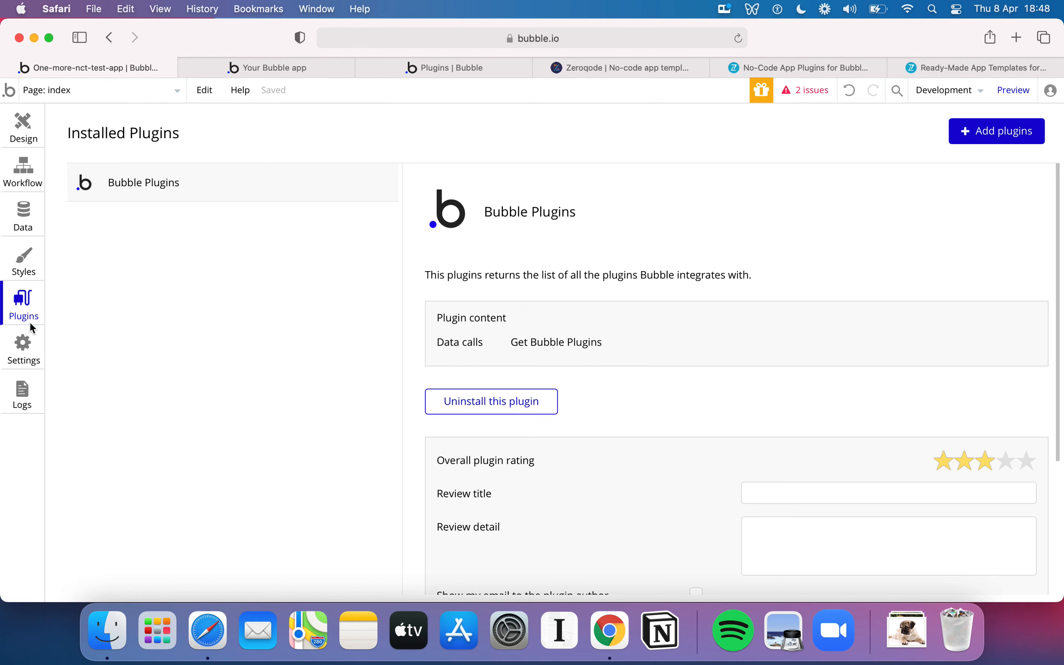
left_click(23, 342)
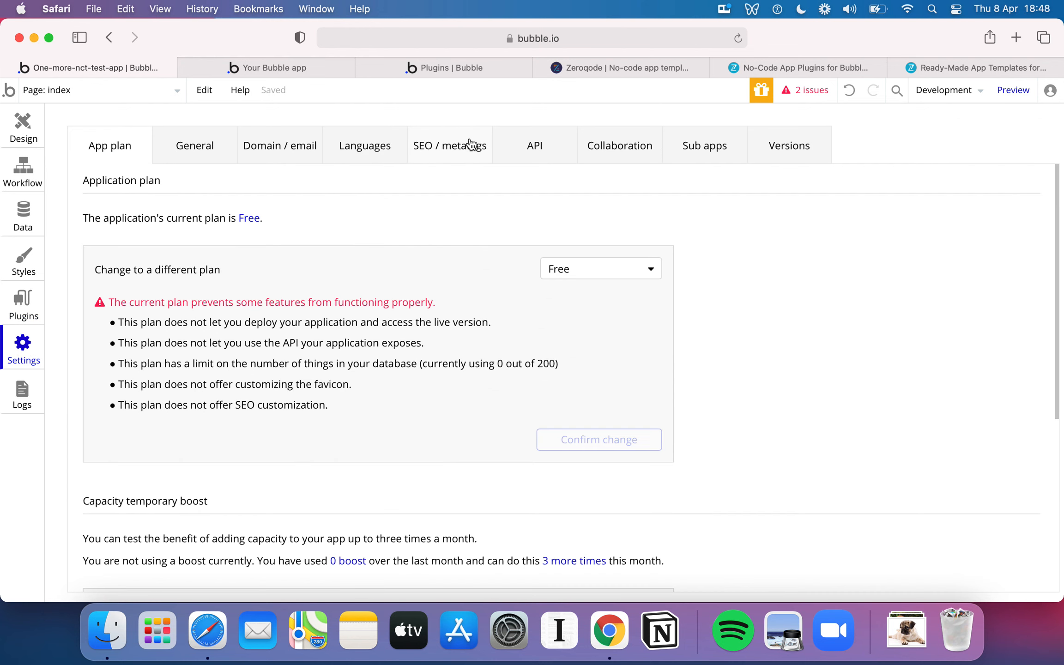
left_click(435, 155)
left_click(534, 151)
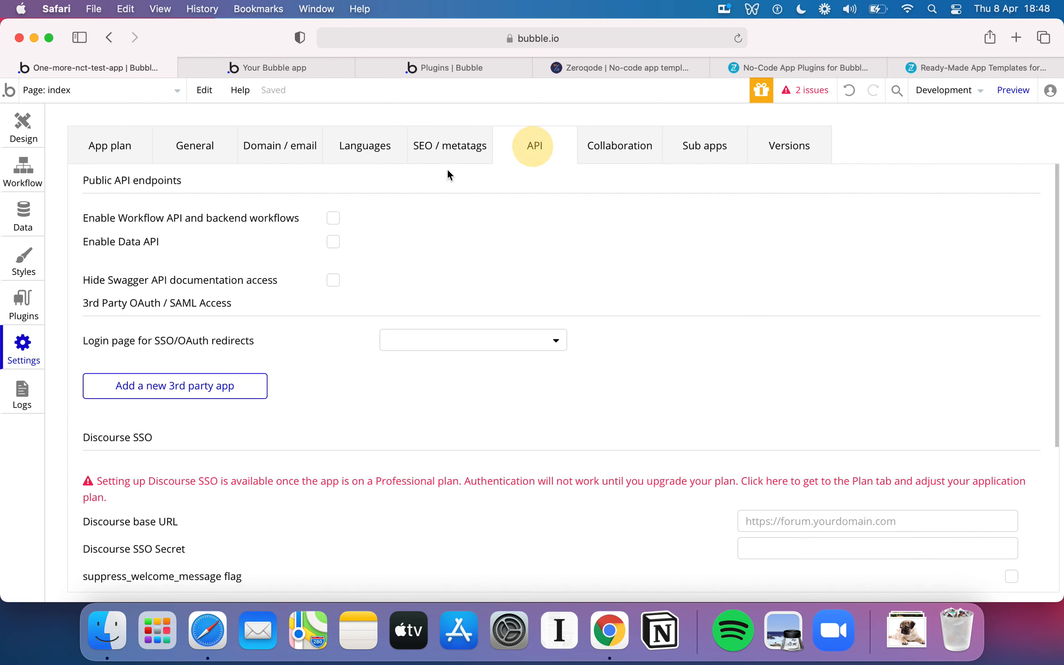
scroll(182, 197, "down", 2)
scroll(182, 198, "up", 2)
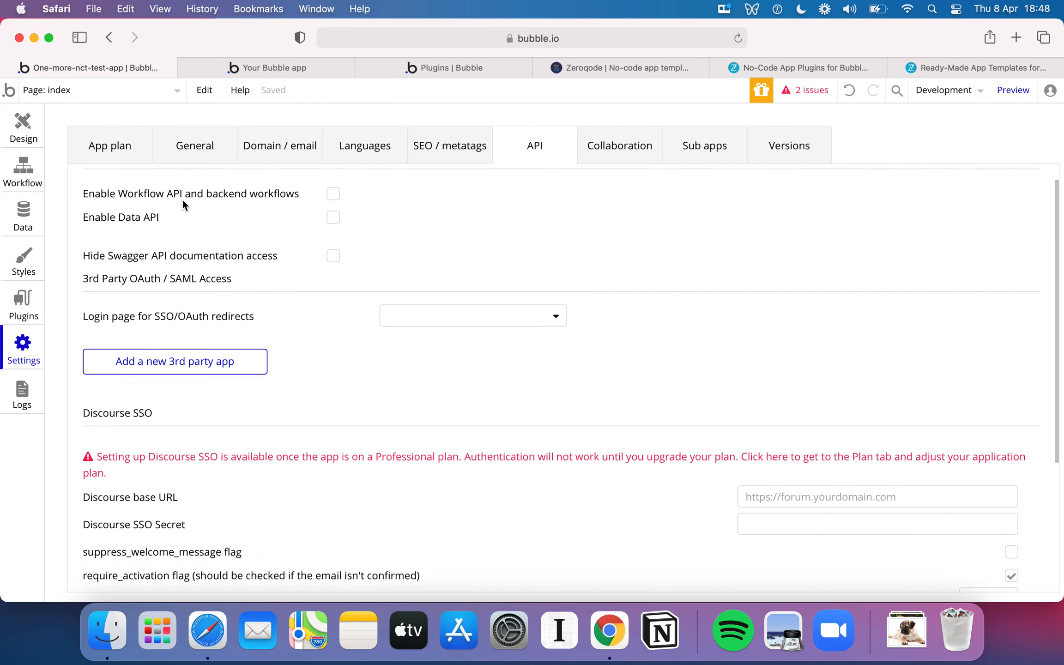
left_click(120, 160)
- Check the app's server capacity logs and return to the index page design
left_click(22, 393)
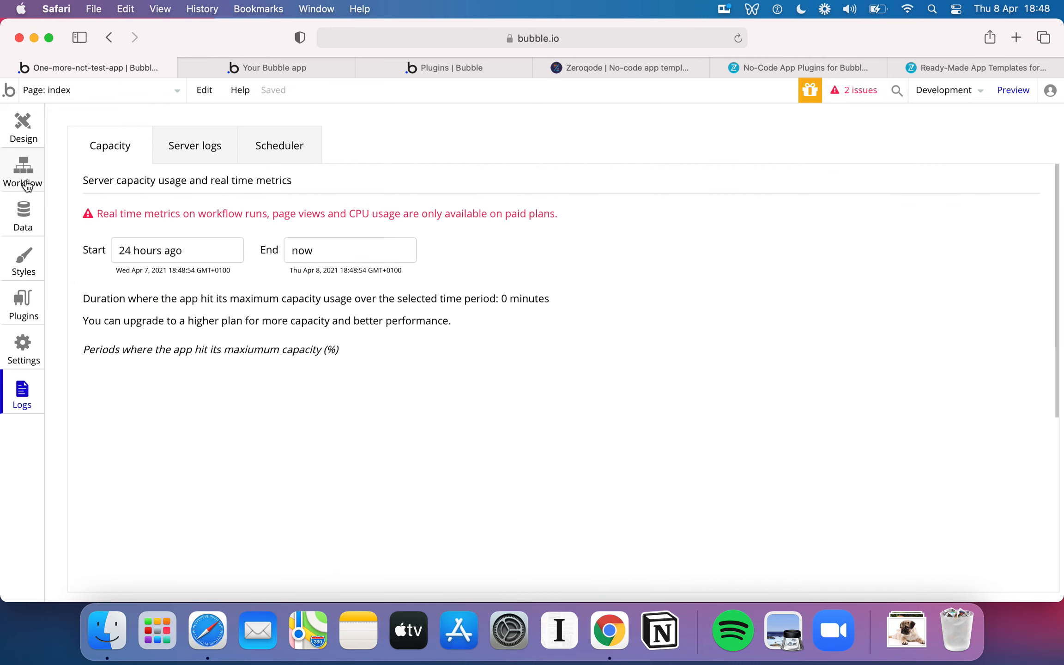
left_click(22, 126)
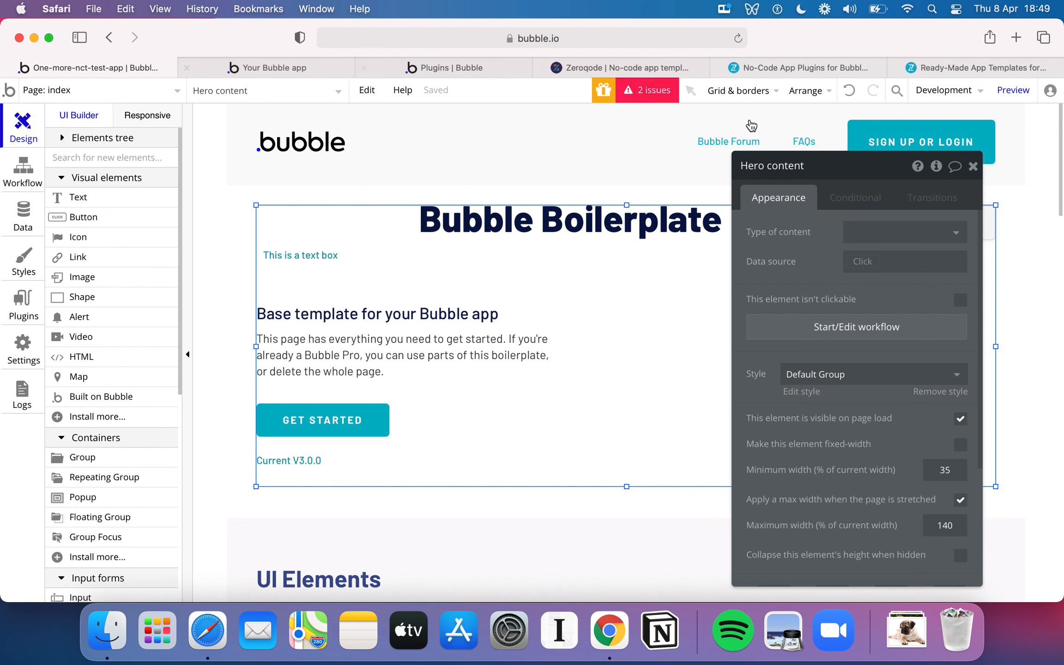
left_click(298, 72)
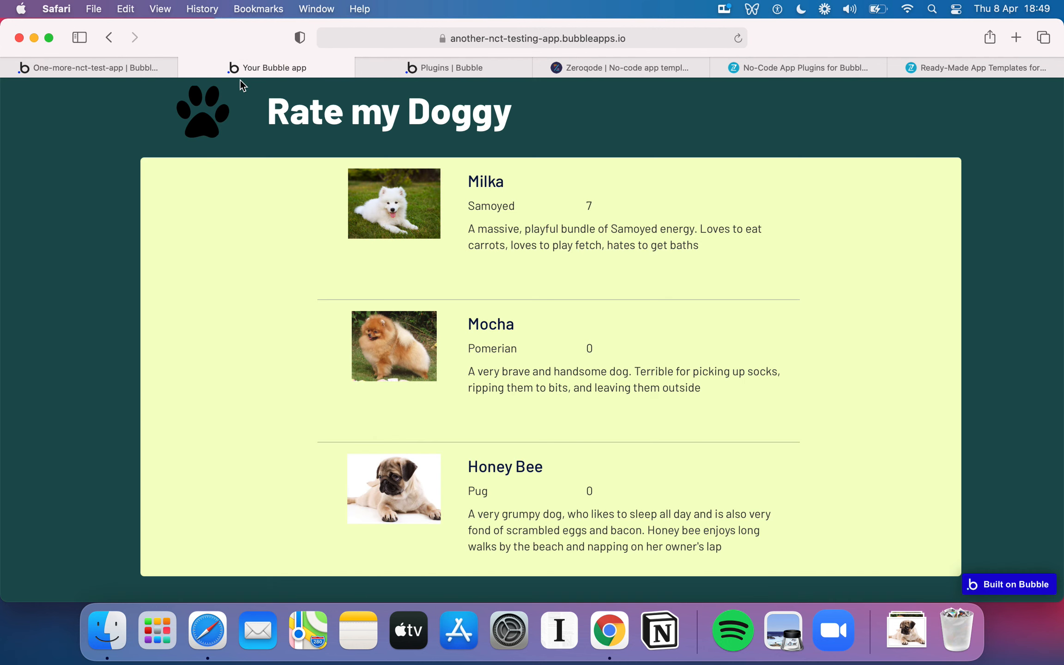
left_click(123, 66)
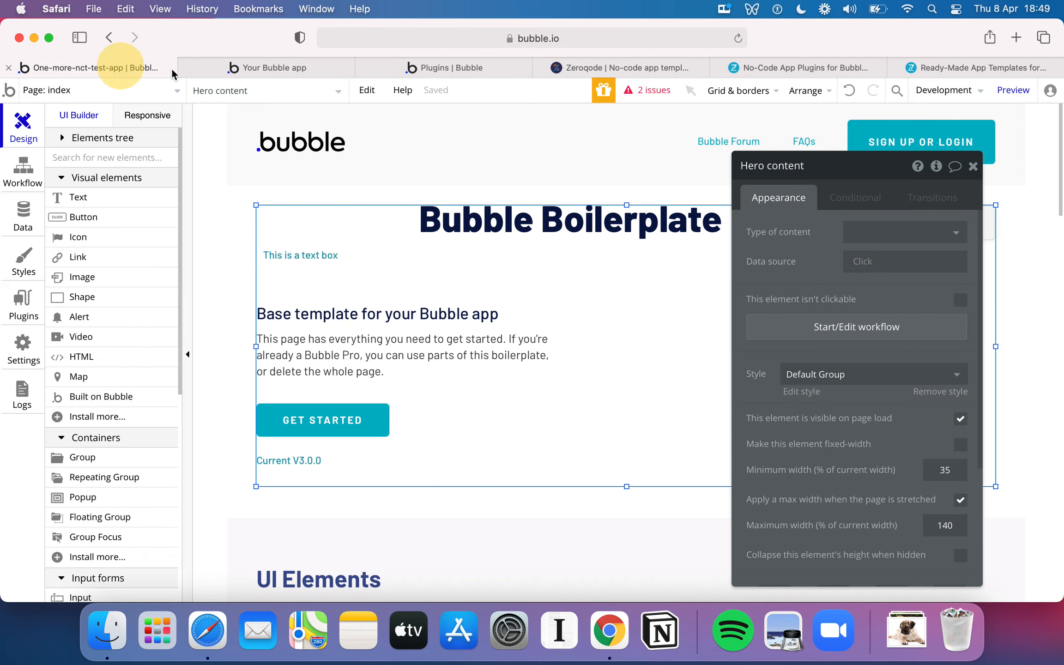
- Examine the finished Rate my Doggy app, from the list of dogs to the rating form below it
left_click(286, 69)
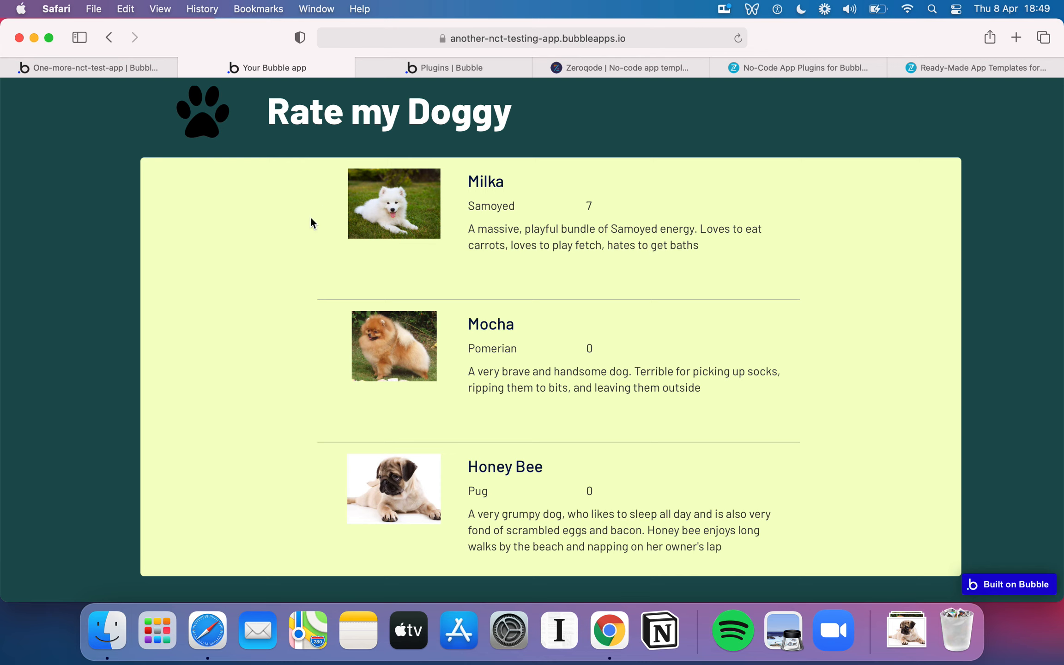
scroll(310, 217, "down", 3)
scroll(311, 223, "down", 4)
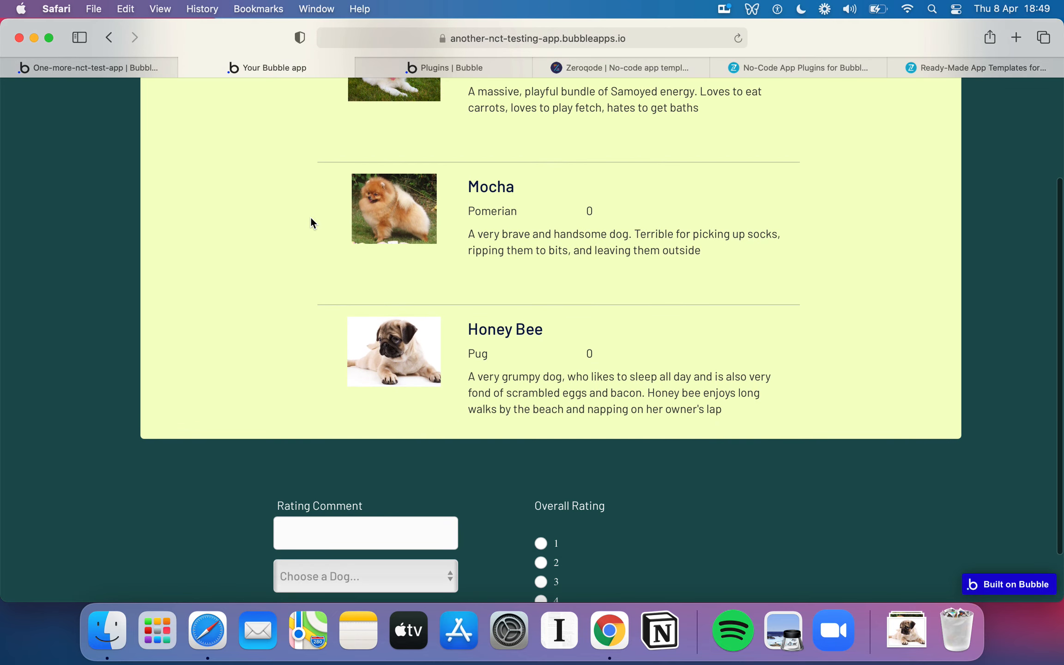
scroll(310, 219, "up", 7)
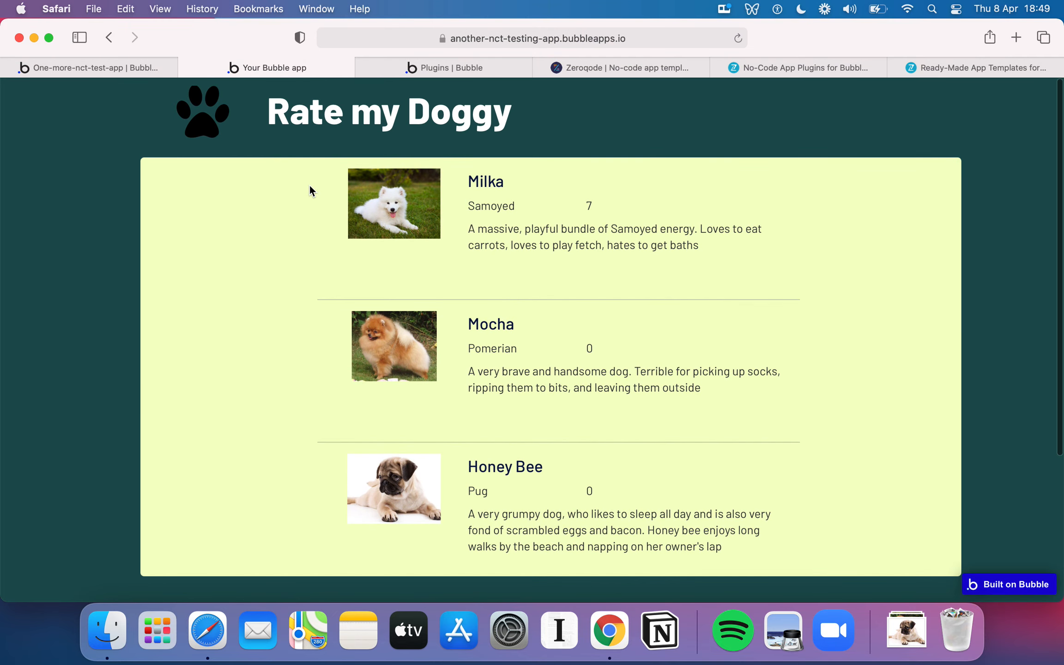
scroll(309, 186, "up", 1)
scroll(406, 216, "down", 10)
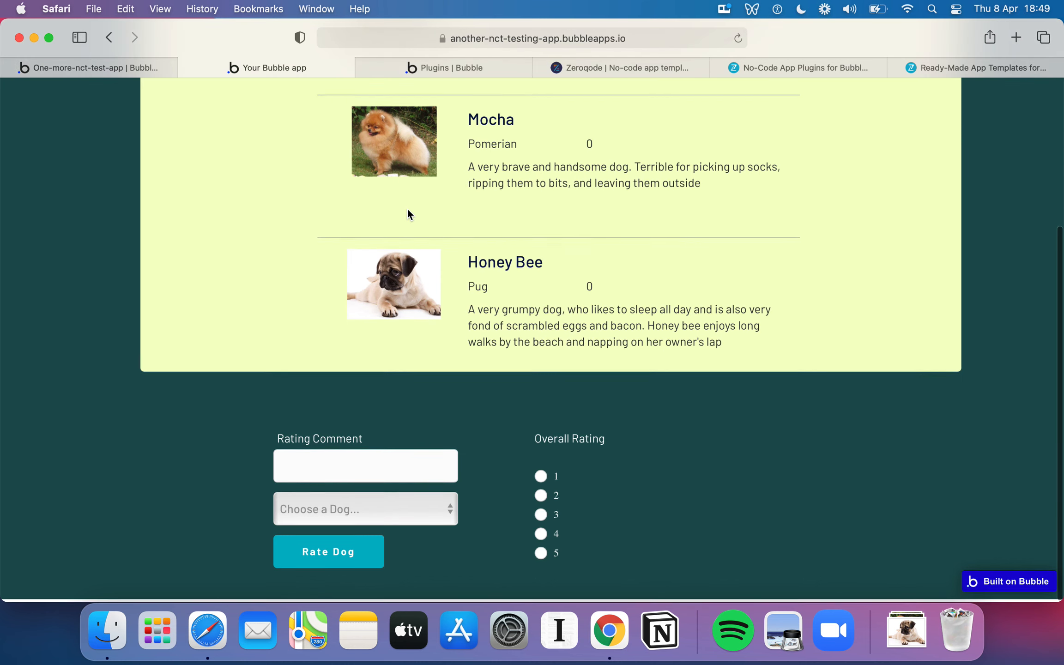
scroll(415, 306, "up", 10)
scroll(415, 306, "down", 7)
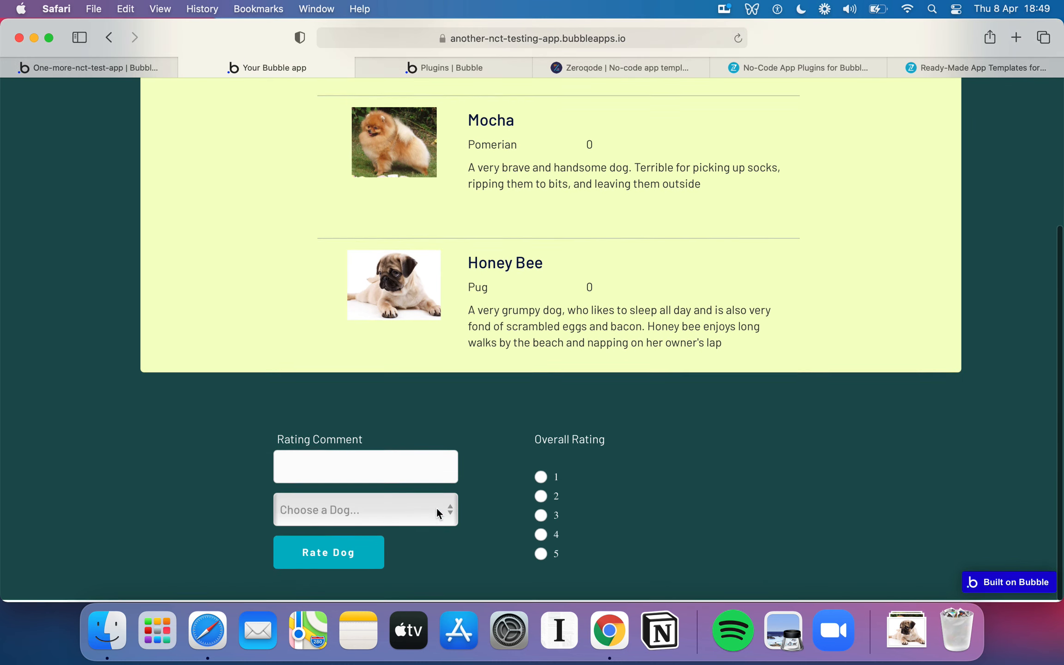
scroll(439, 508, "up", 7)
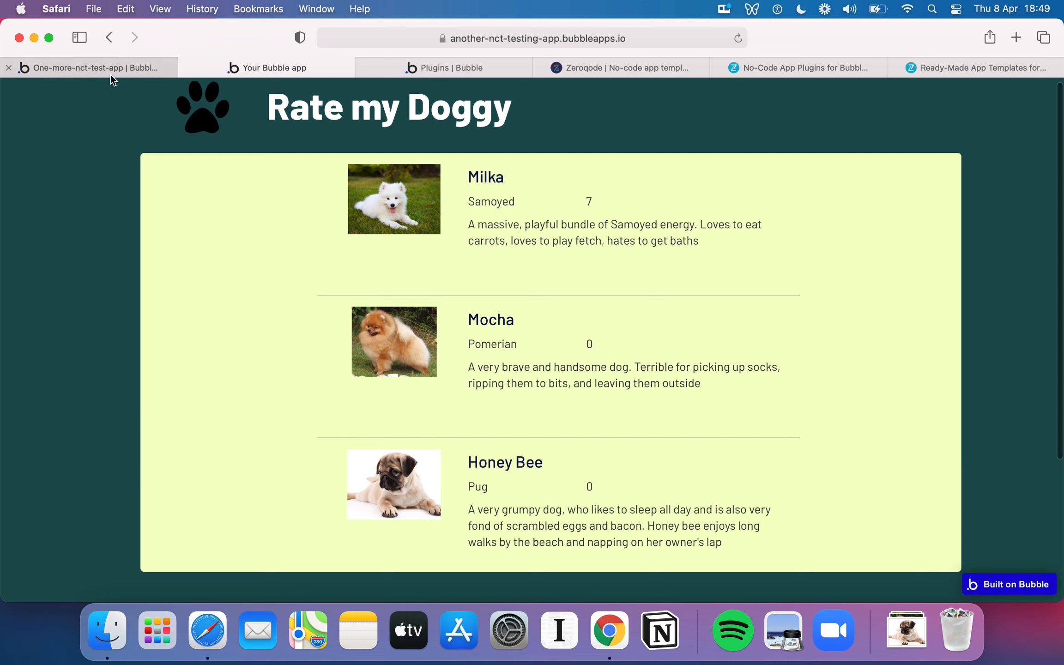
- Compare the test app's index page in the editor with the running Rate my Doggy page
mouse_move(110, 73)
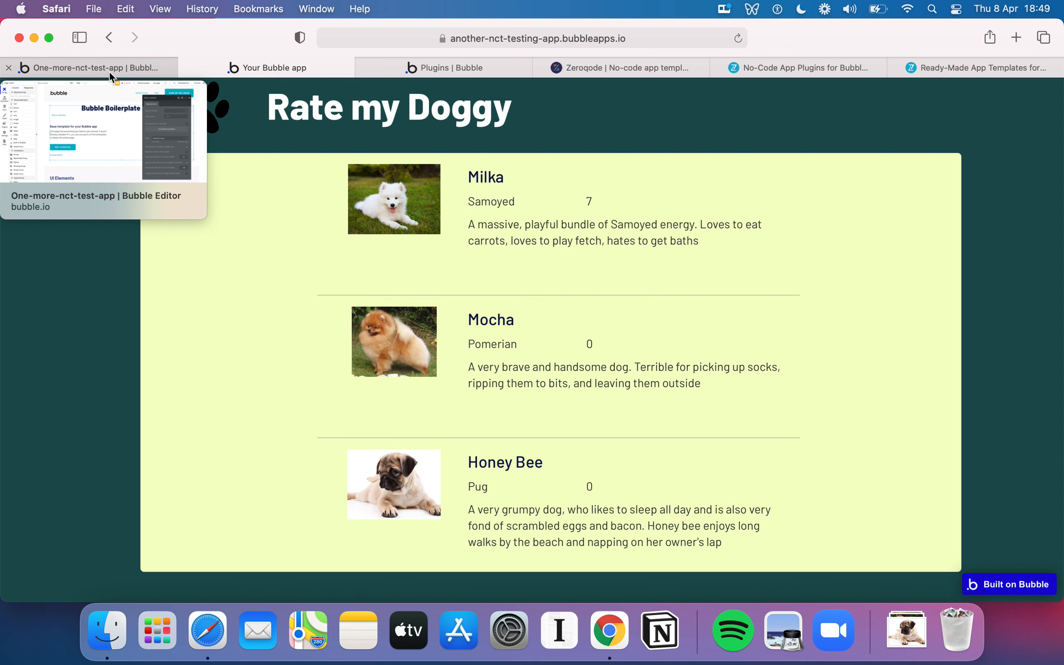
left_click(109, 73)
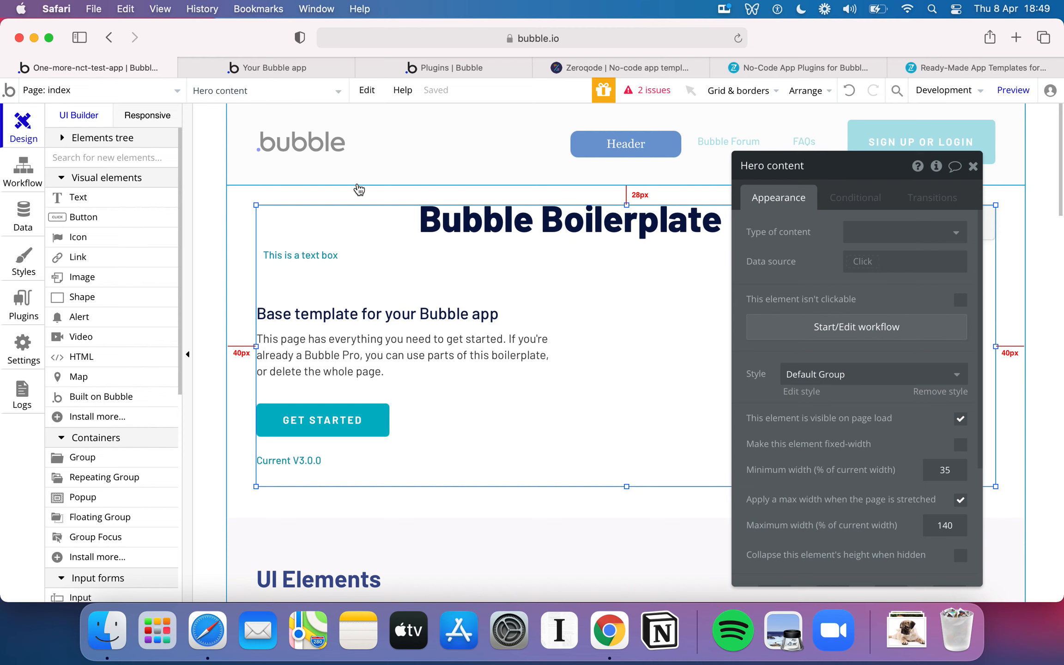
left_click(314, 69)
left_click(20, 226)
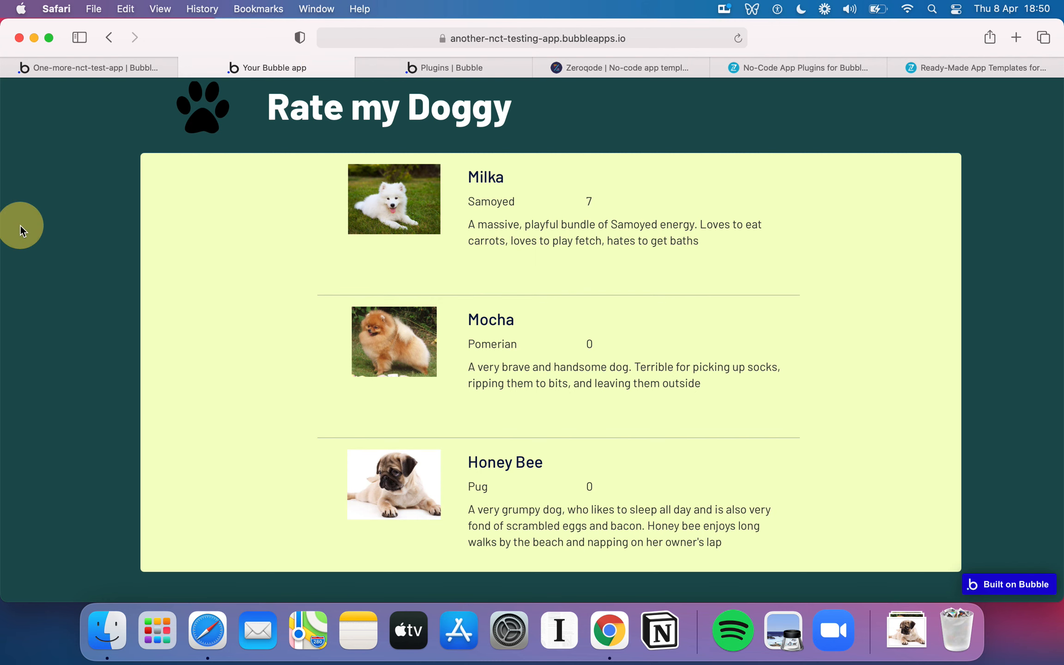
scroll(20, 227, "down", 3)
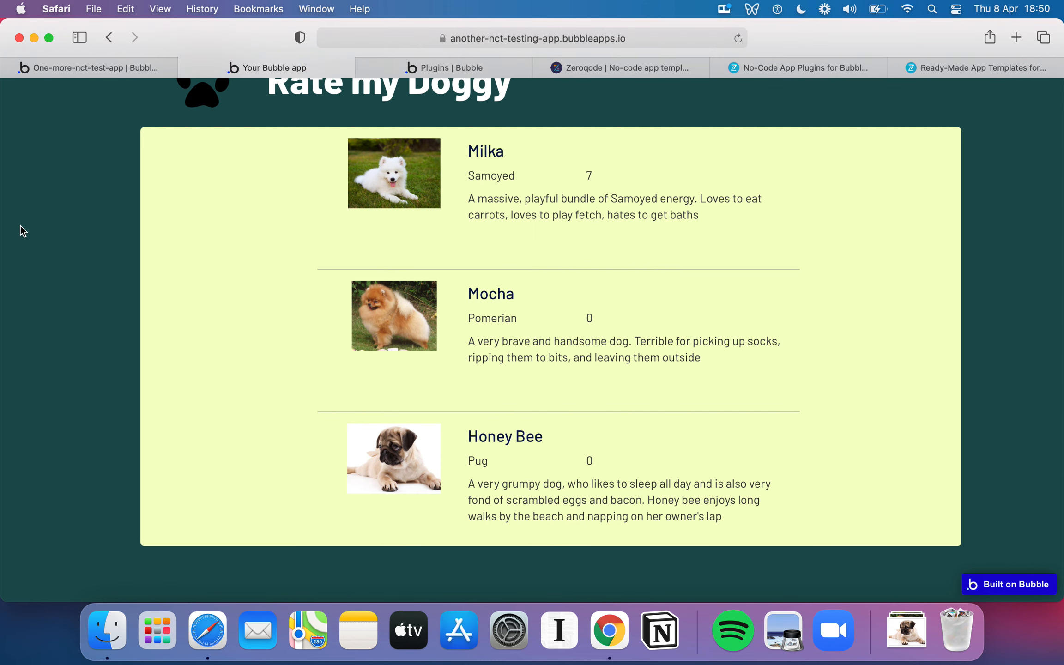